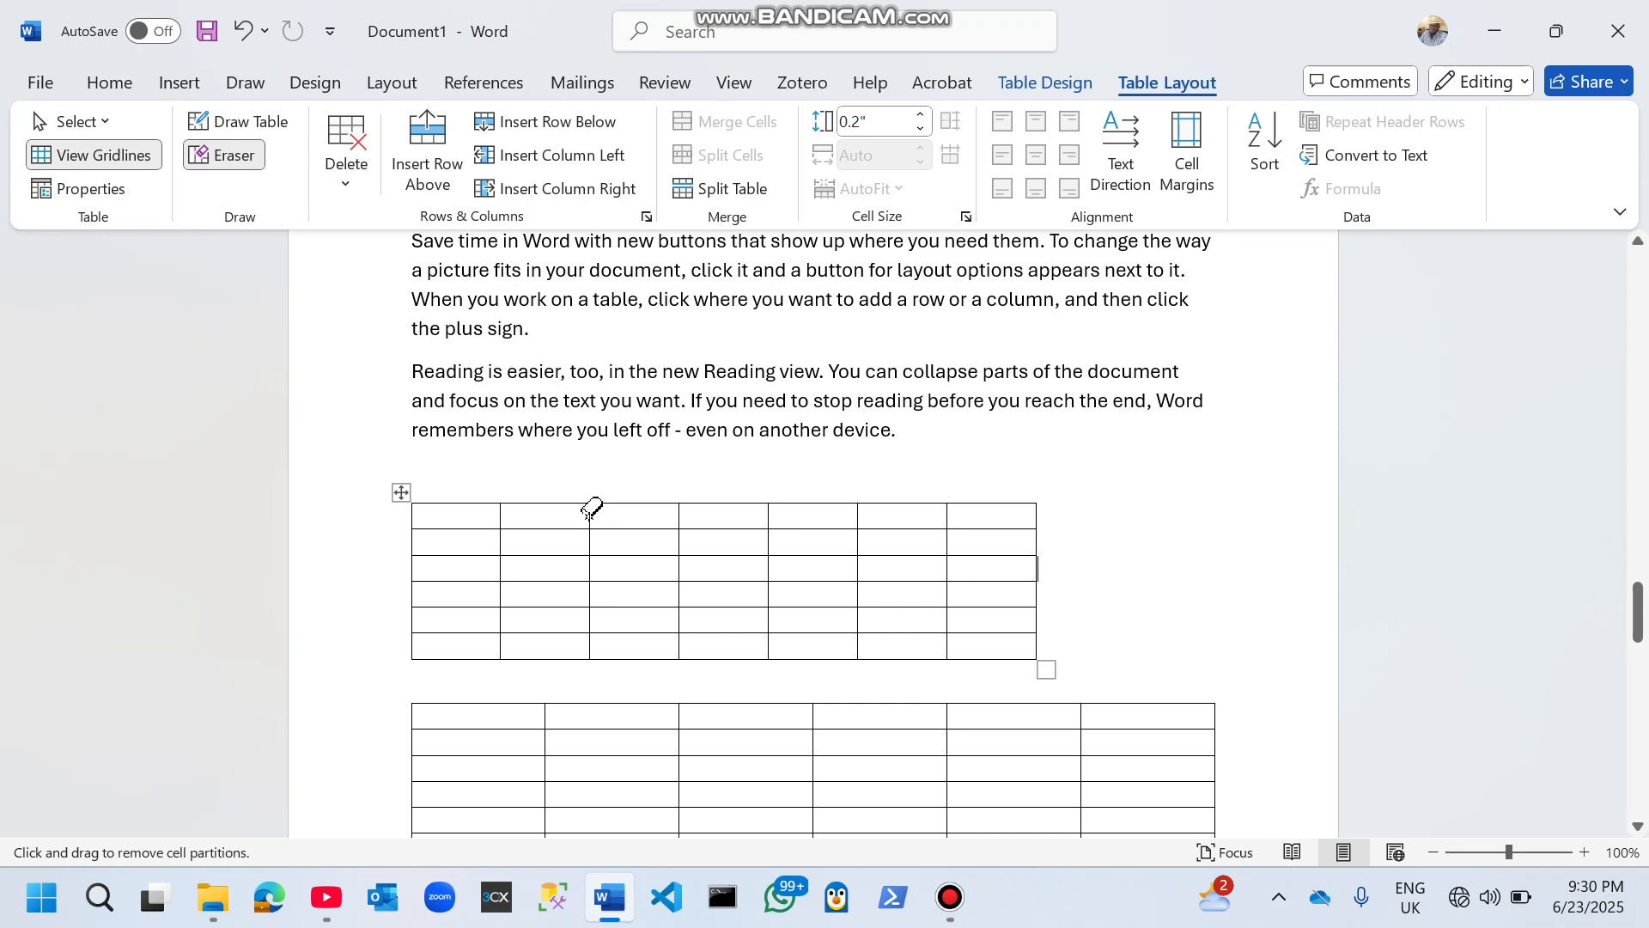
pyautogui.click(589, 516)
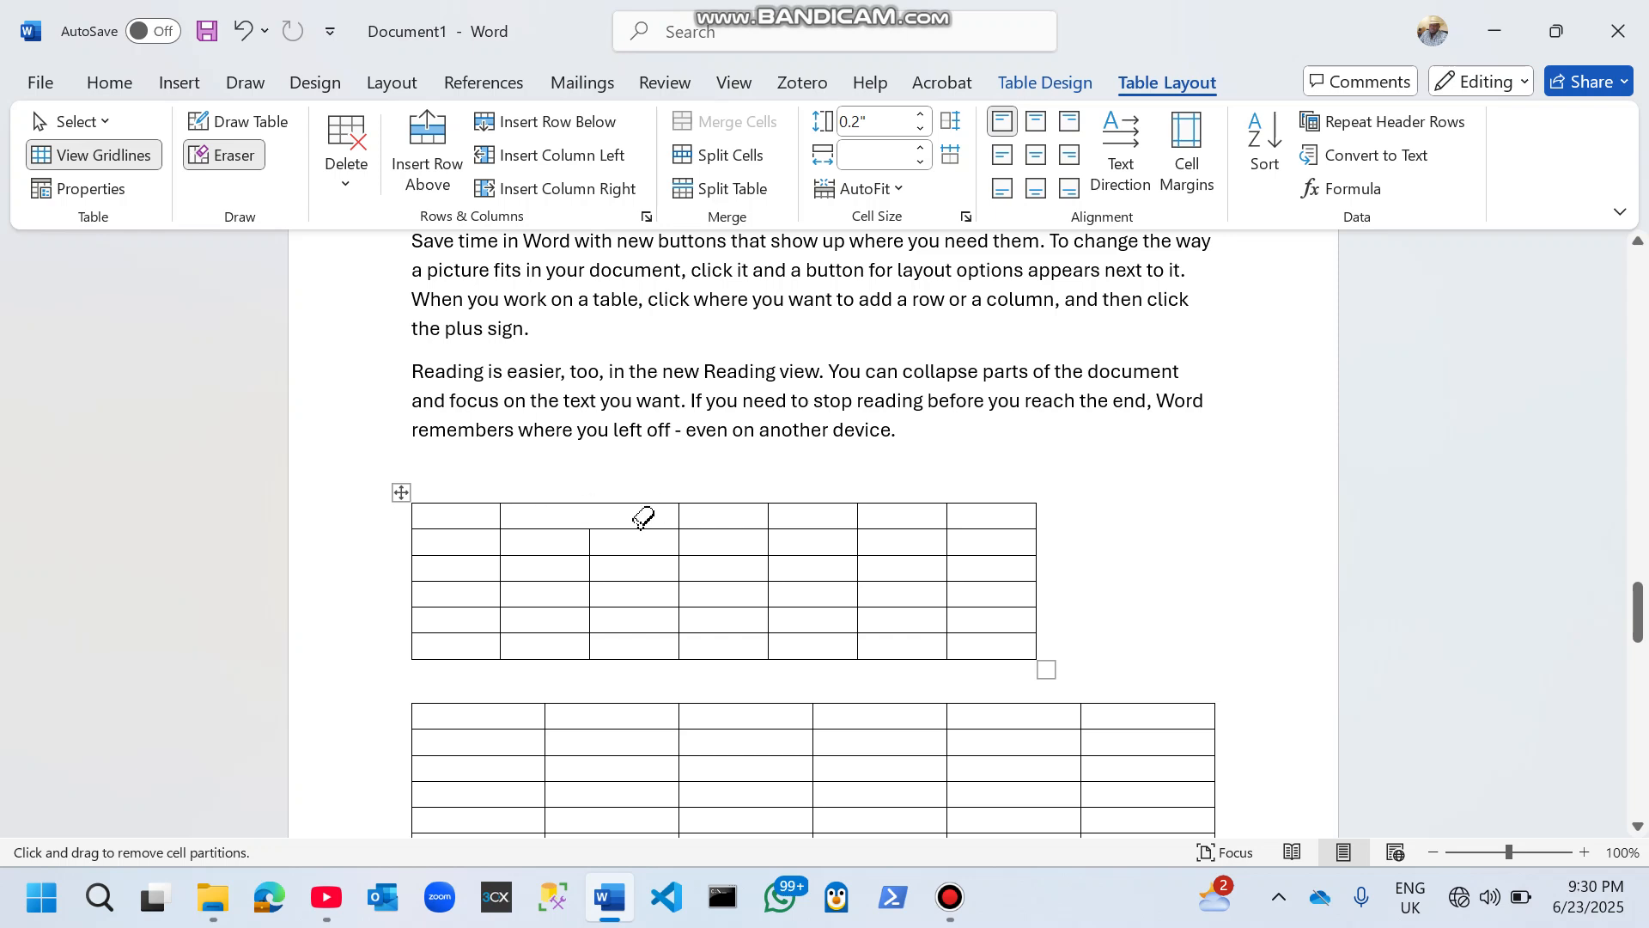
pyautogui.click(244, 35)
pyautogui.press('Escape')
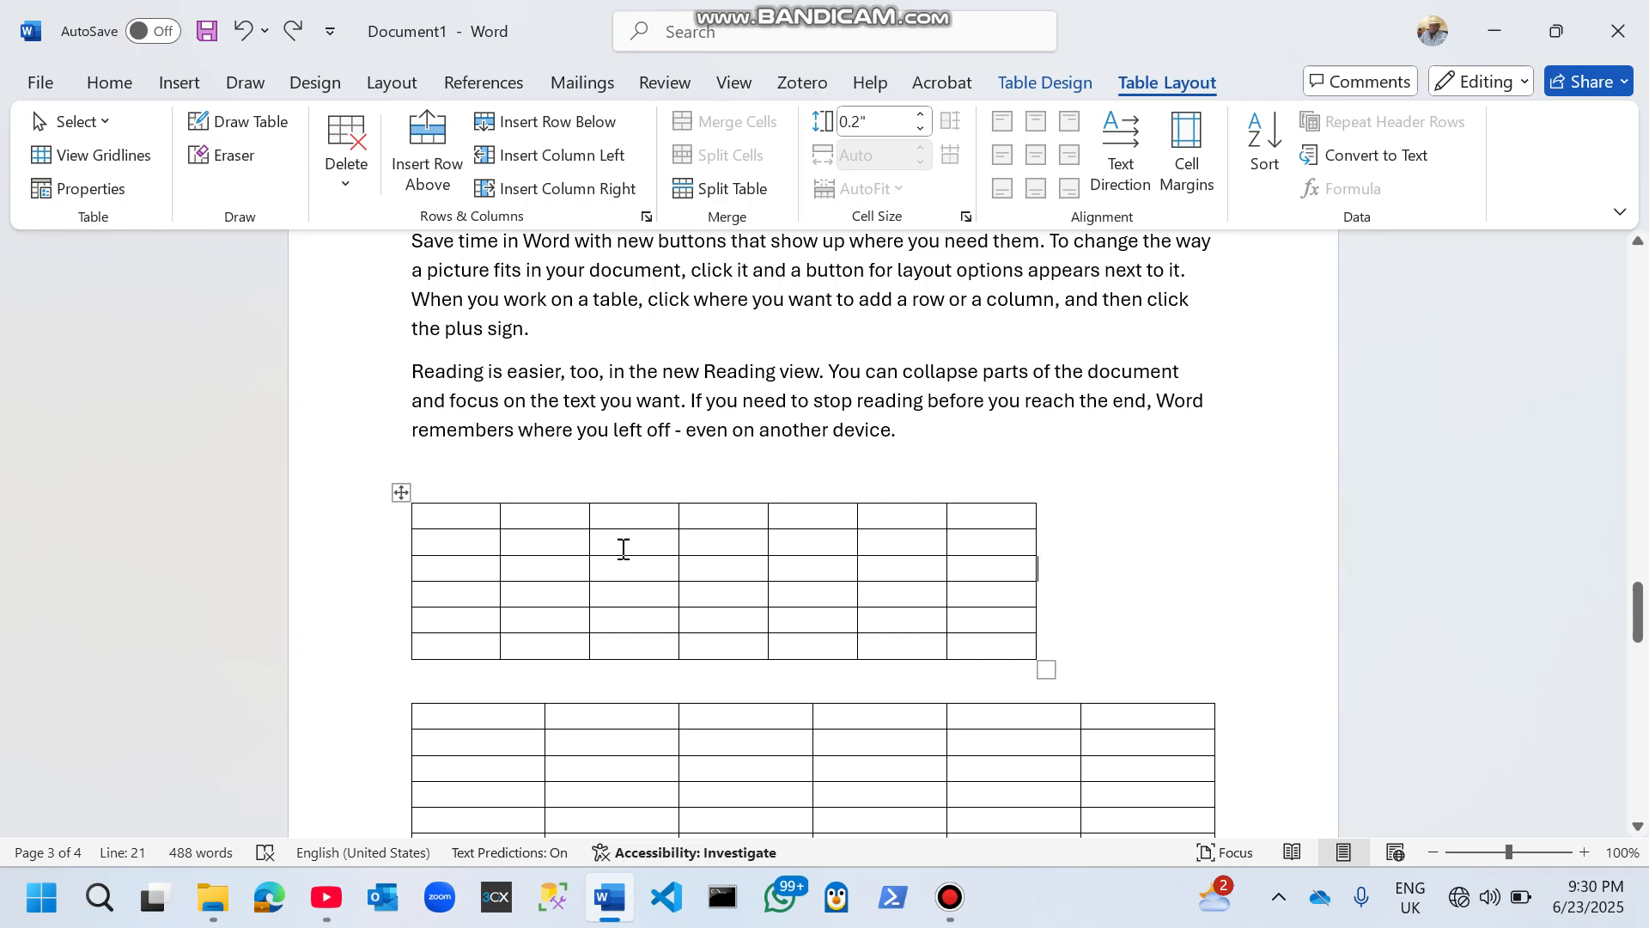
# Step: Merge the second and third cells in the first row of the seven-column table
pyautogui.click(553, 515)
pyautogui.moveTo(599, 514); pyautogui.dragTo(629, 512)
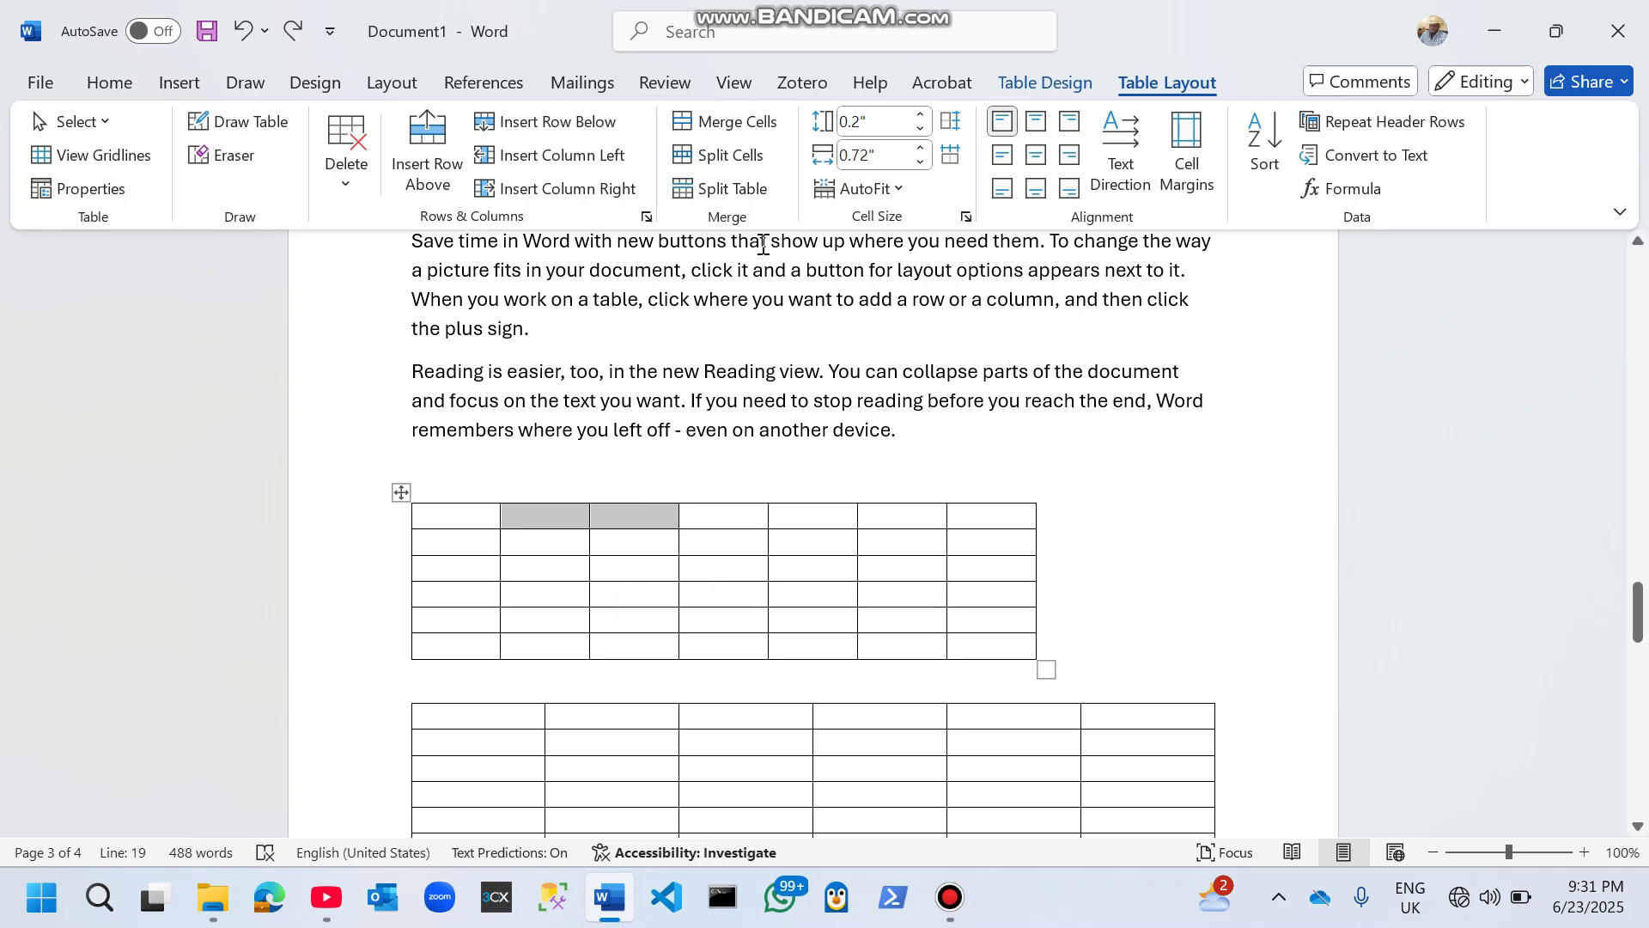
pyautogui.click(718, 123)
pyautogui.click(663, 524)
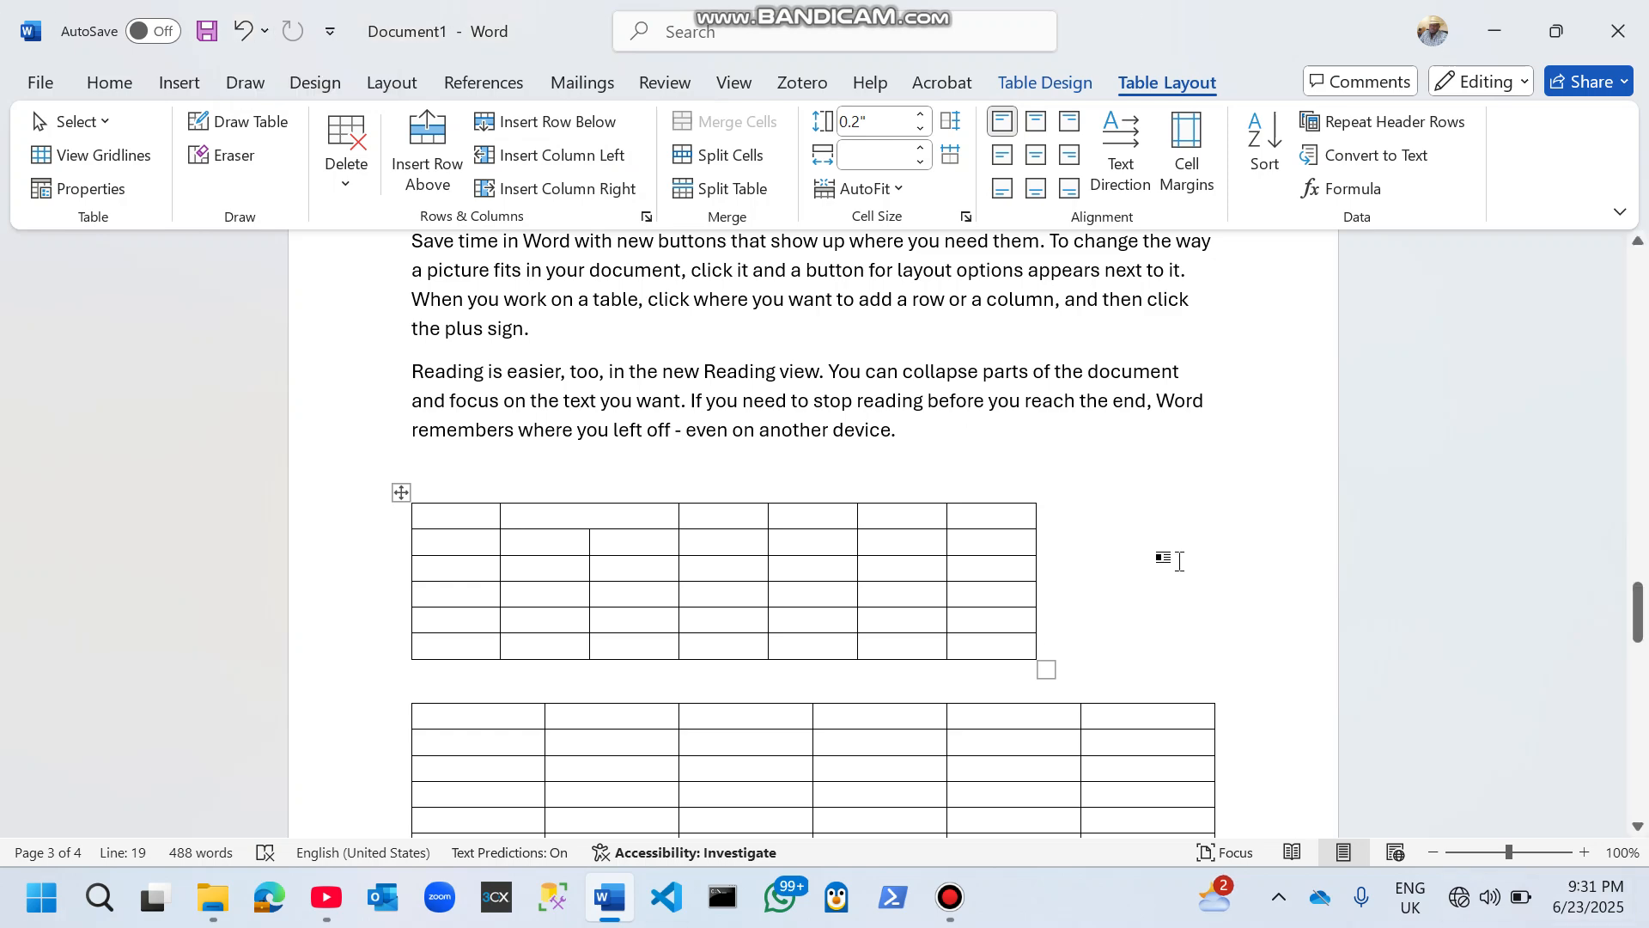
# Step: Apply the grey banded-row style from the second row of Grid Tables styles to the seven-column table
pyautogui.click(1018, 89)
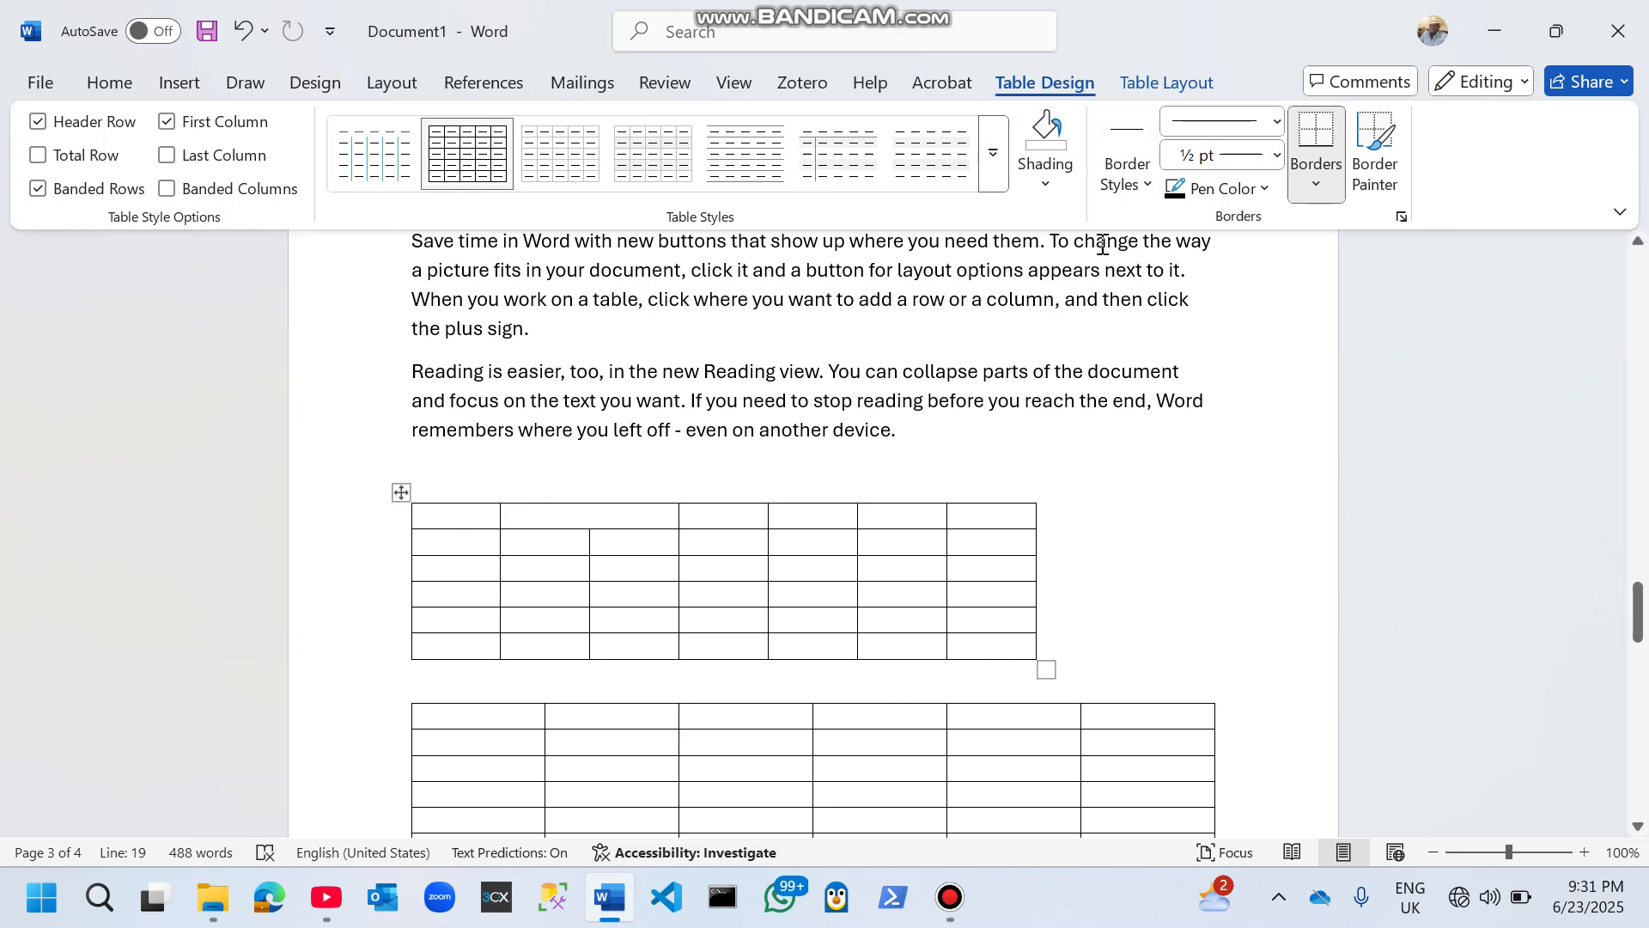
pyautogui.click(995, 157)
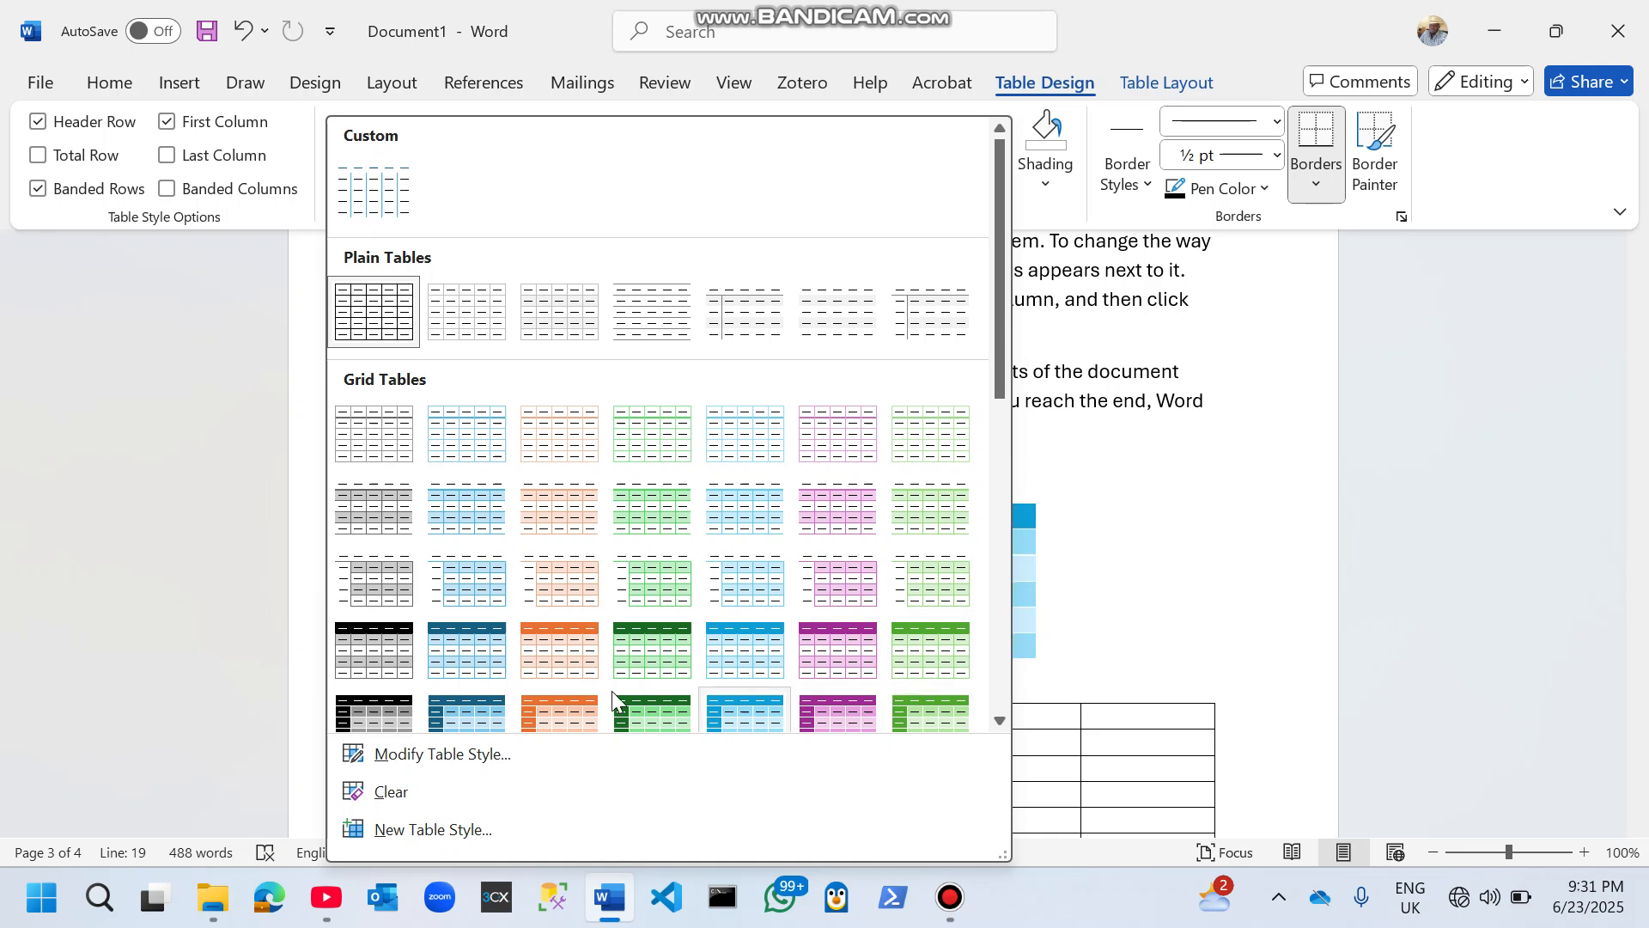
pyautogui.click(374, 517)
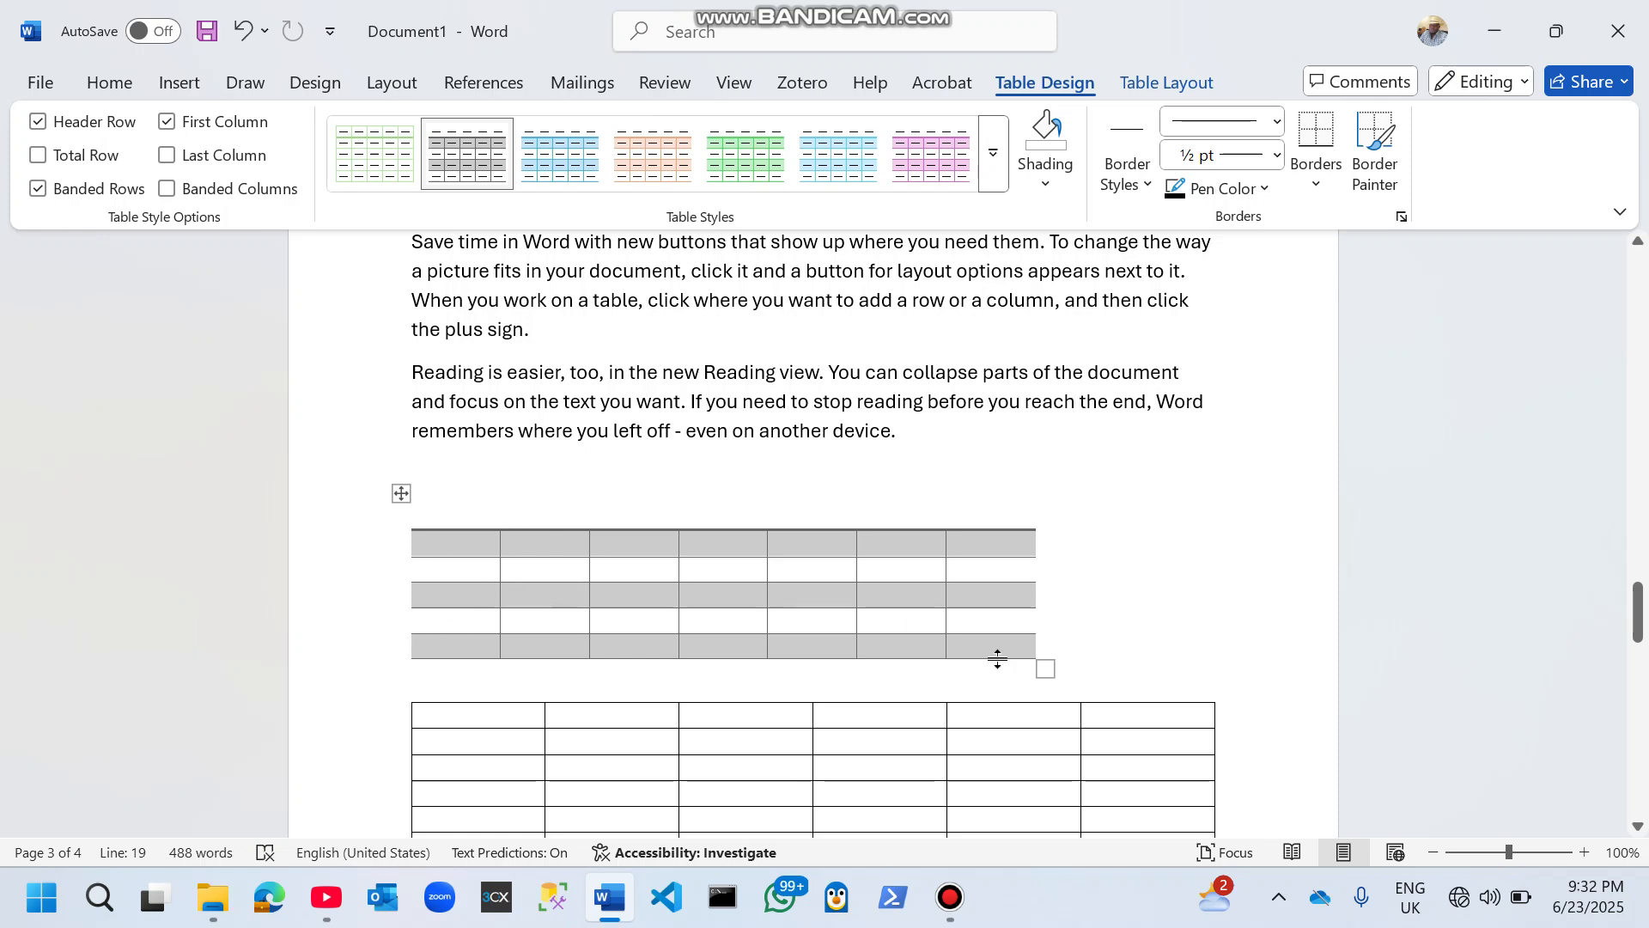
# Step: Draw a vertical border splitting the second column of the six-column table from the third row down to the last row
pyautogui.click(1192, 84)
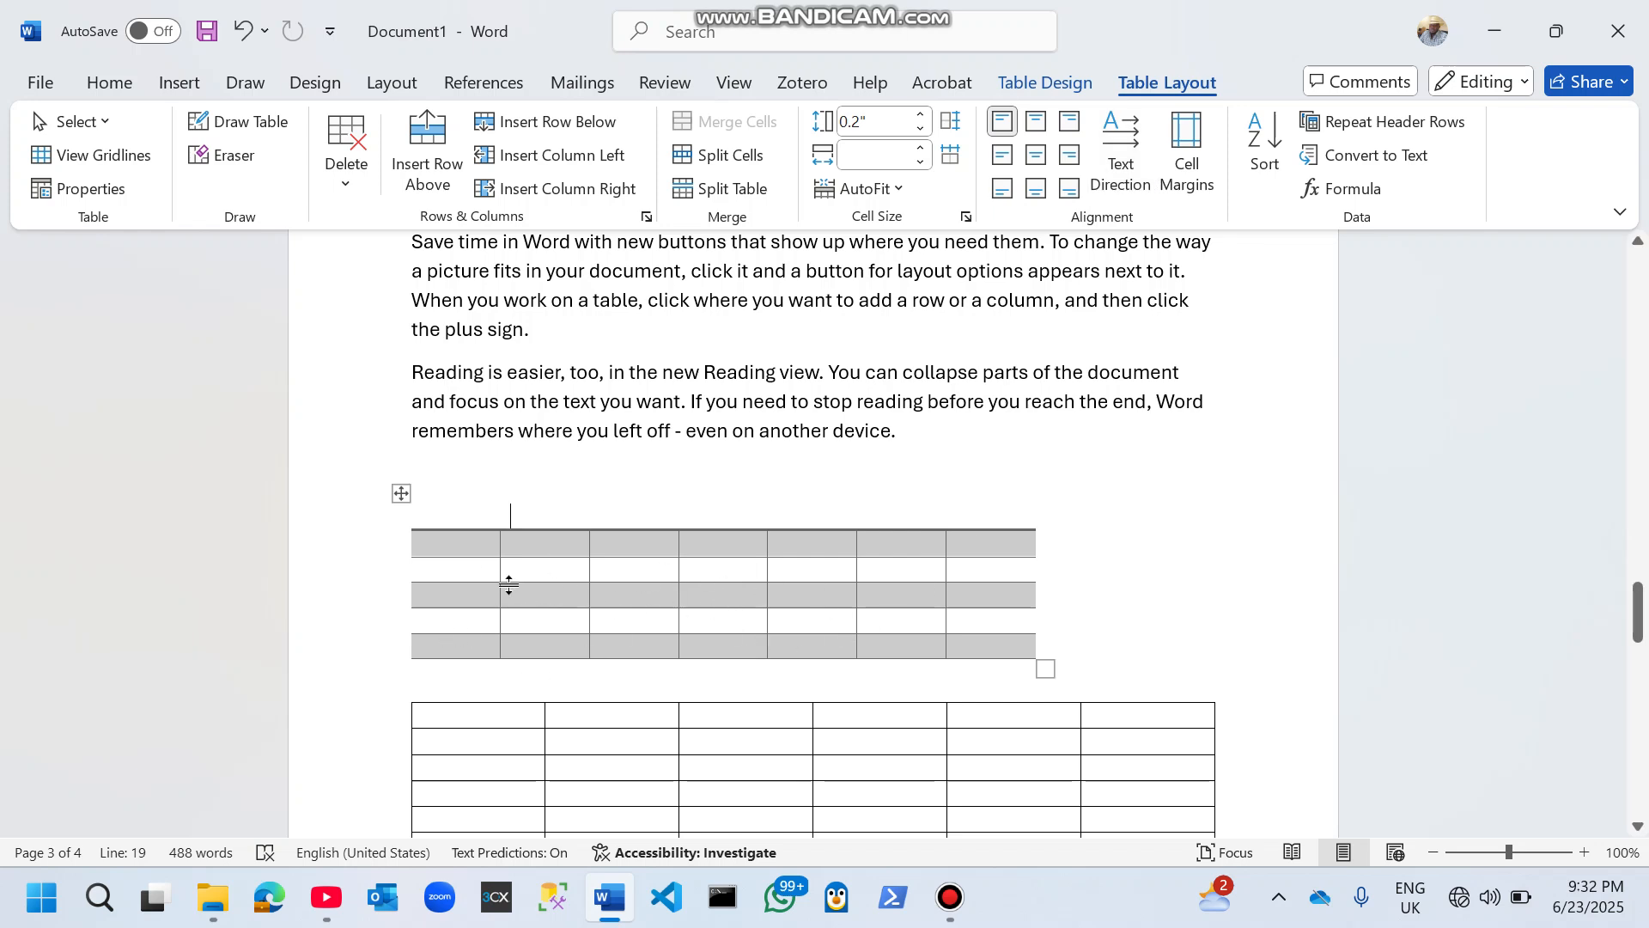
pyautogui.scroll(-1, 713, 697)
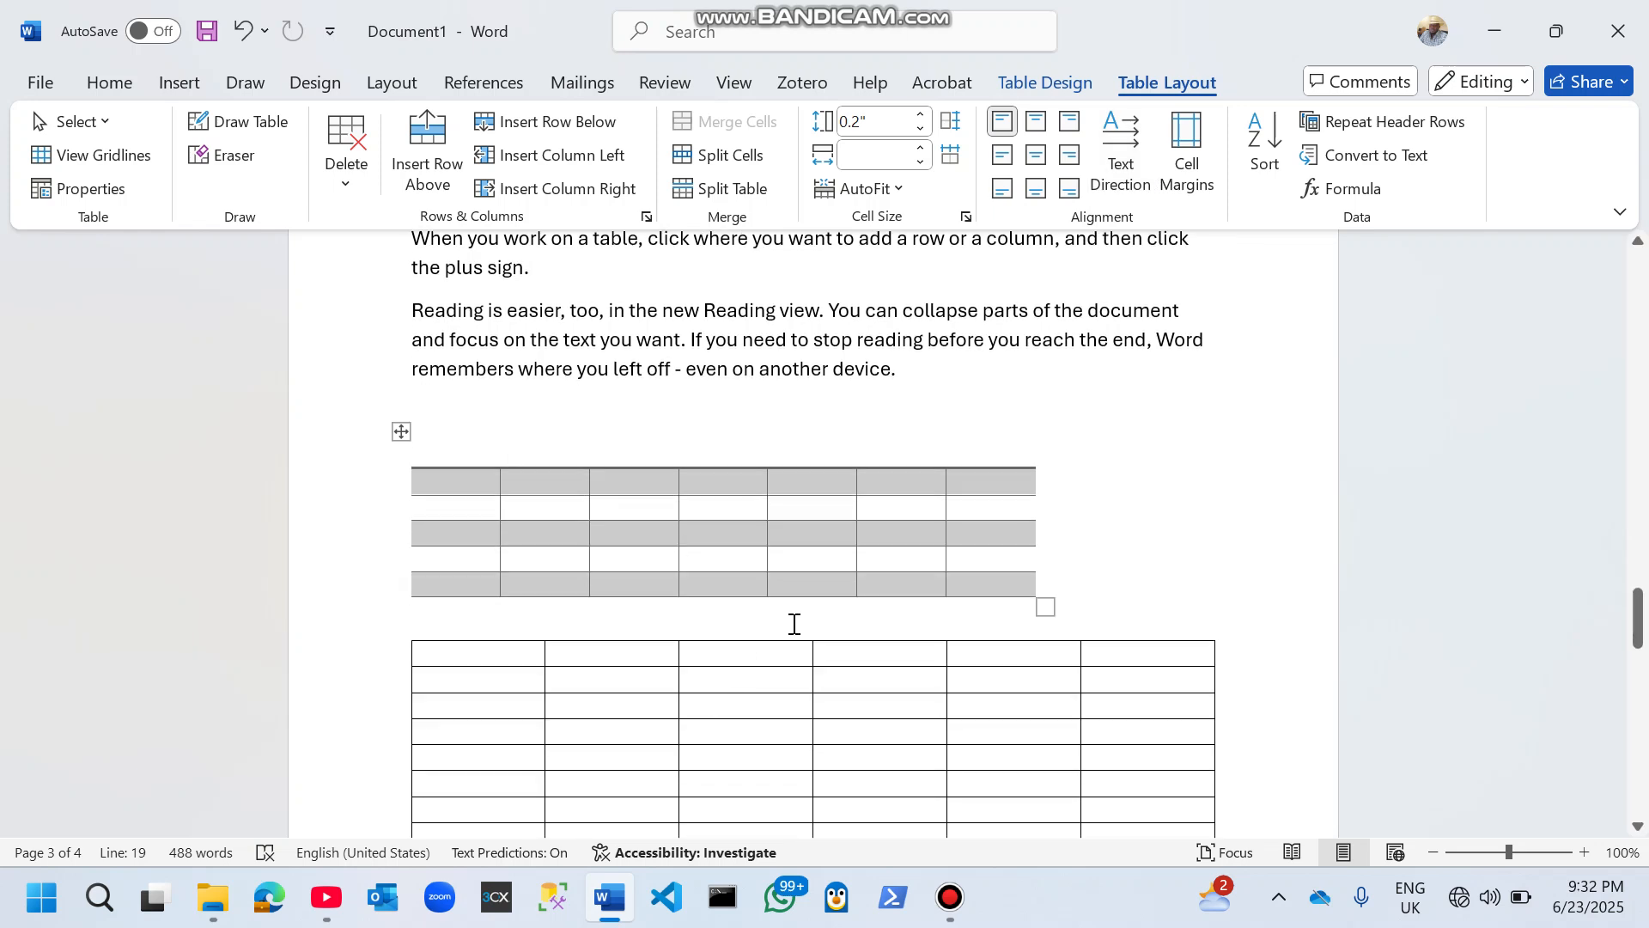
pyautogui.scroll(-2, 460, 545)
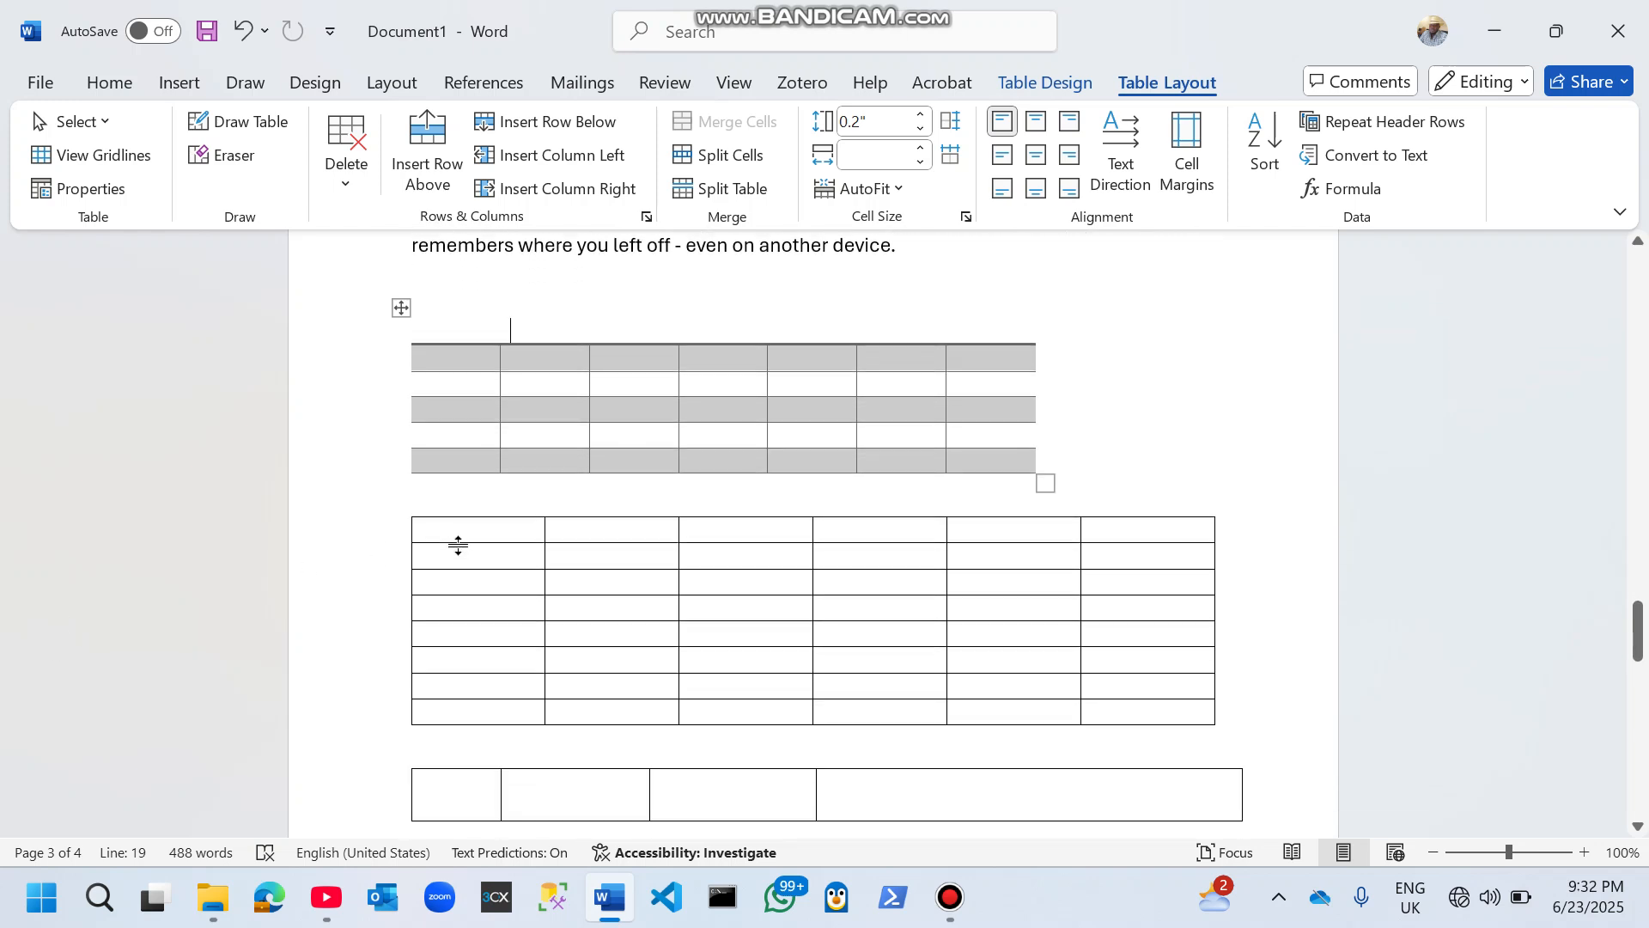
pyautogui.scroll(2, 458, 546)
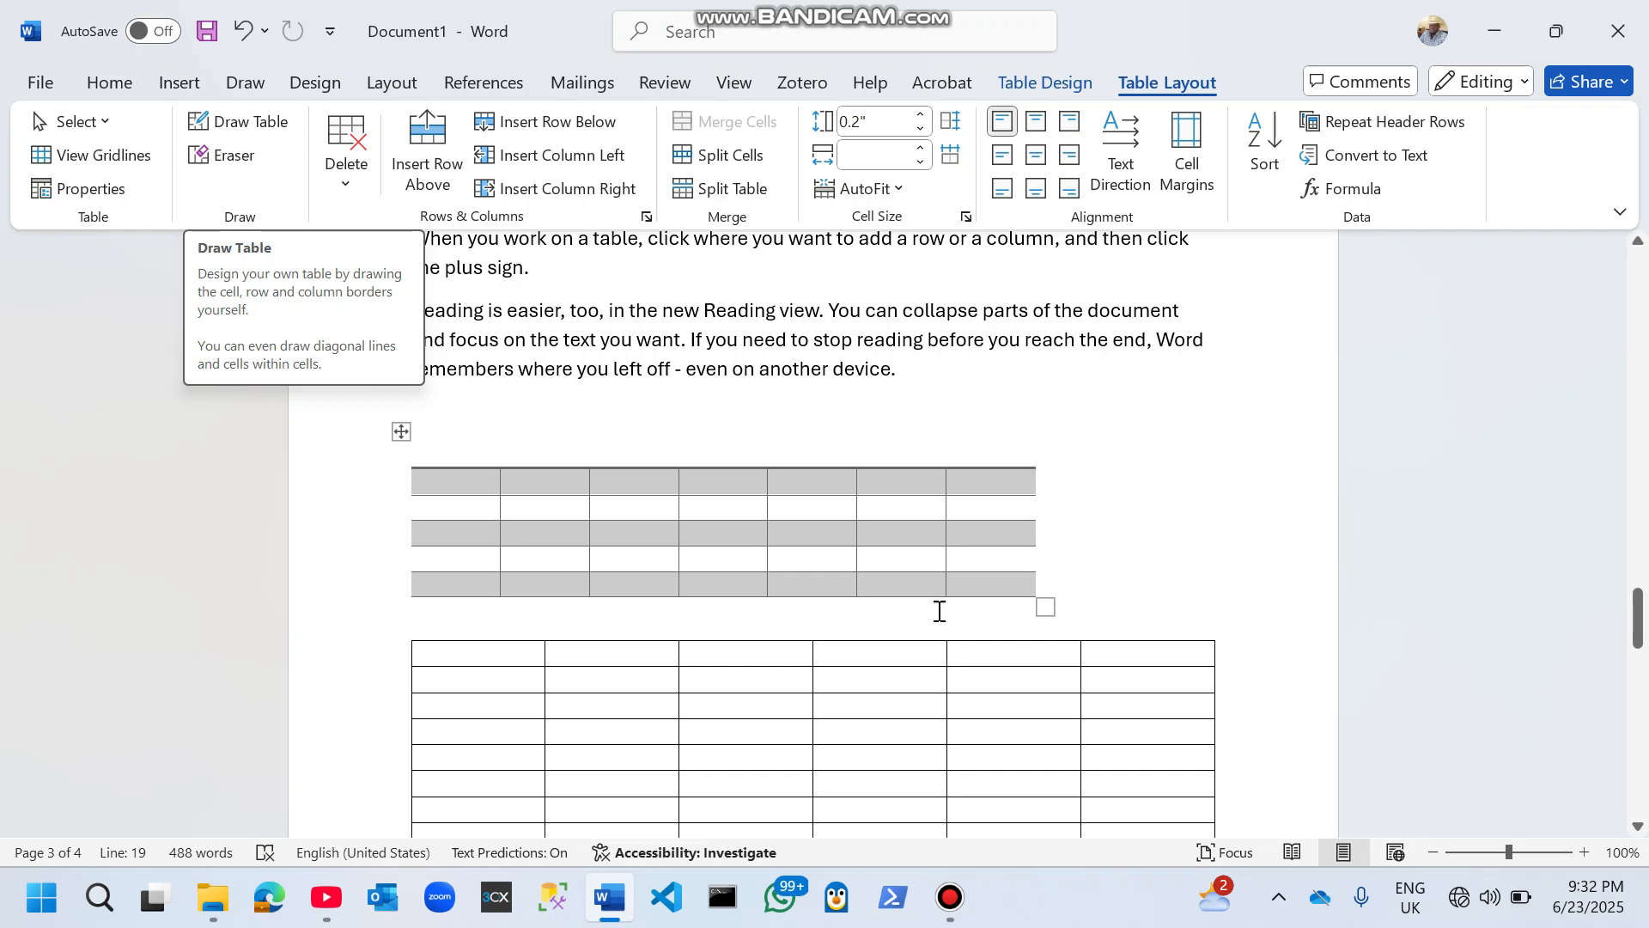
pyautogui.scroll(-3, 1010, 688)
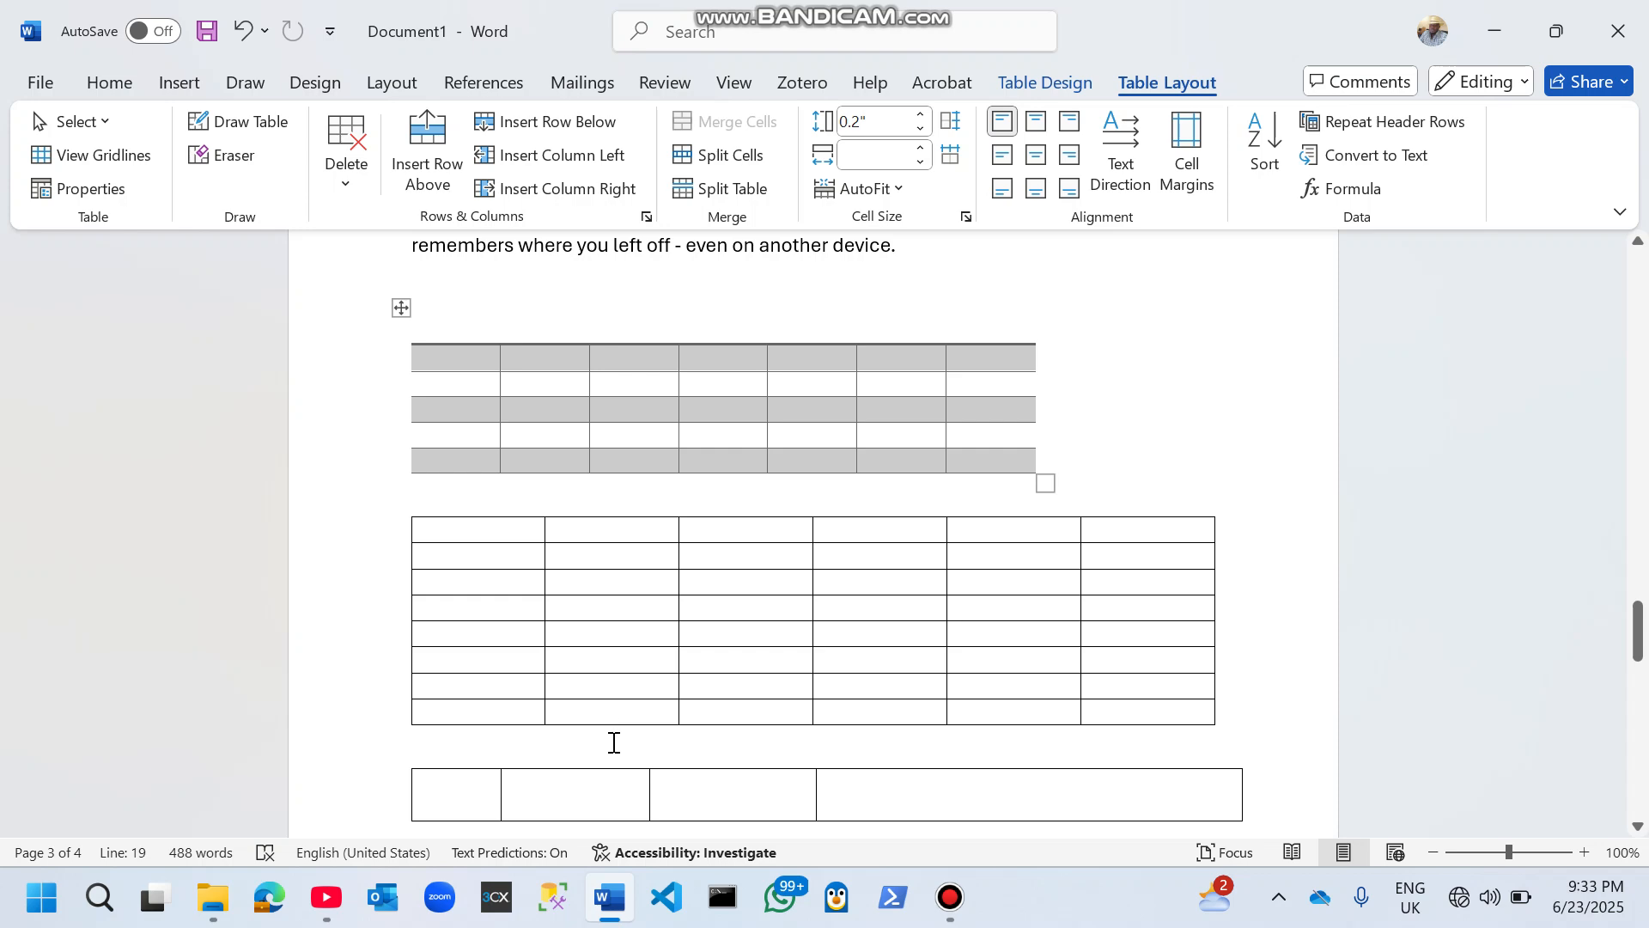
pyautogui.click(226, 124)
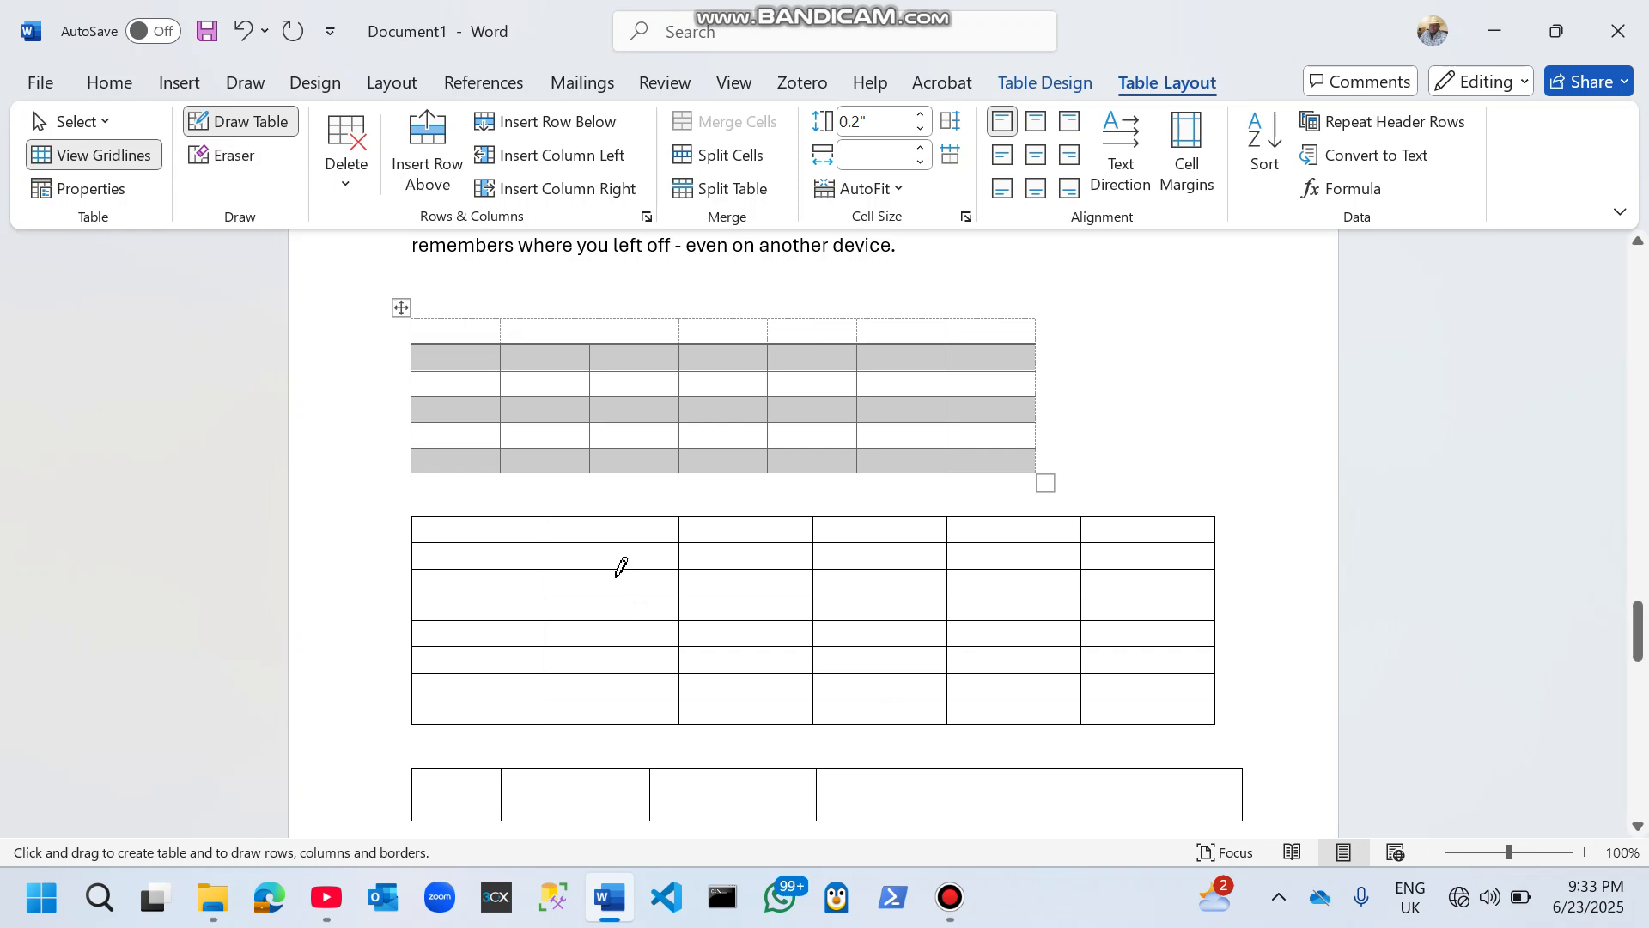
pyautogui.moveTo(607, 568); pyautogui.dragTo(618, 701)
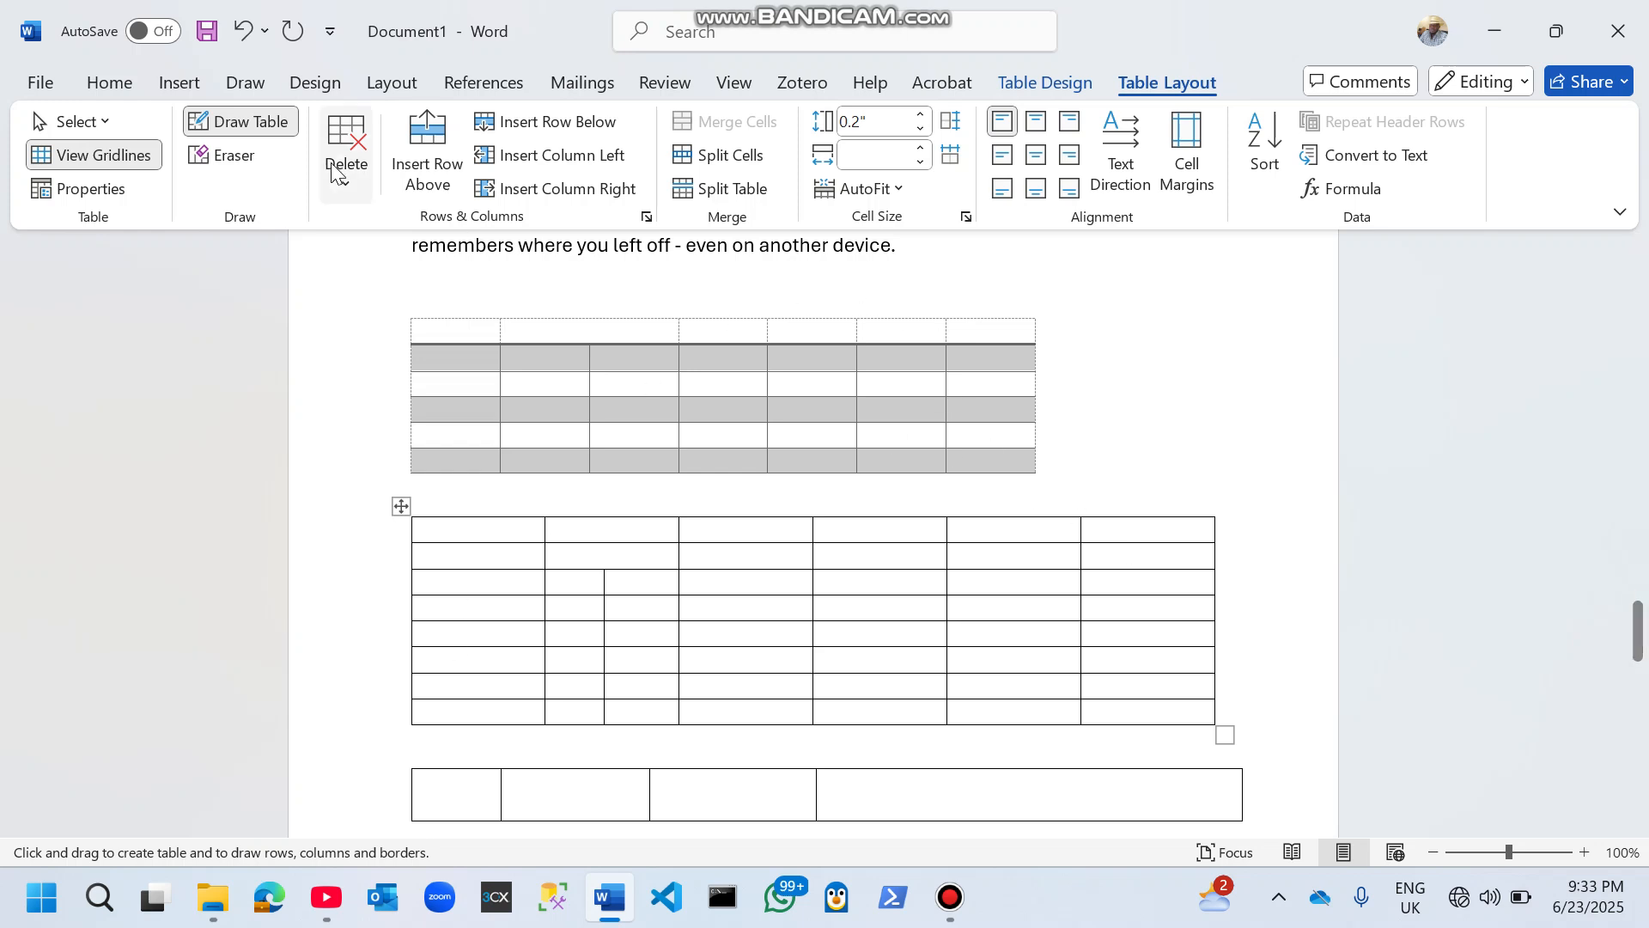
pyautogui.moveTo(555, 701); pyautogui.dragTo(555, 722)
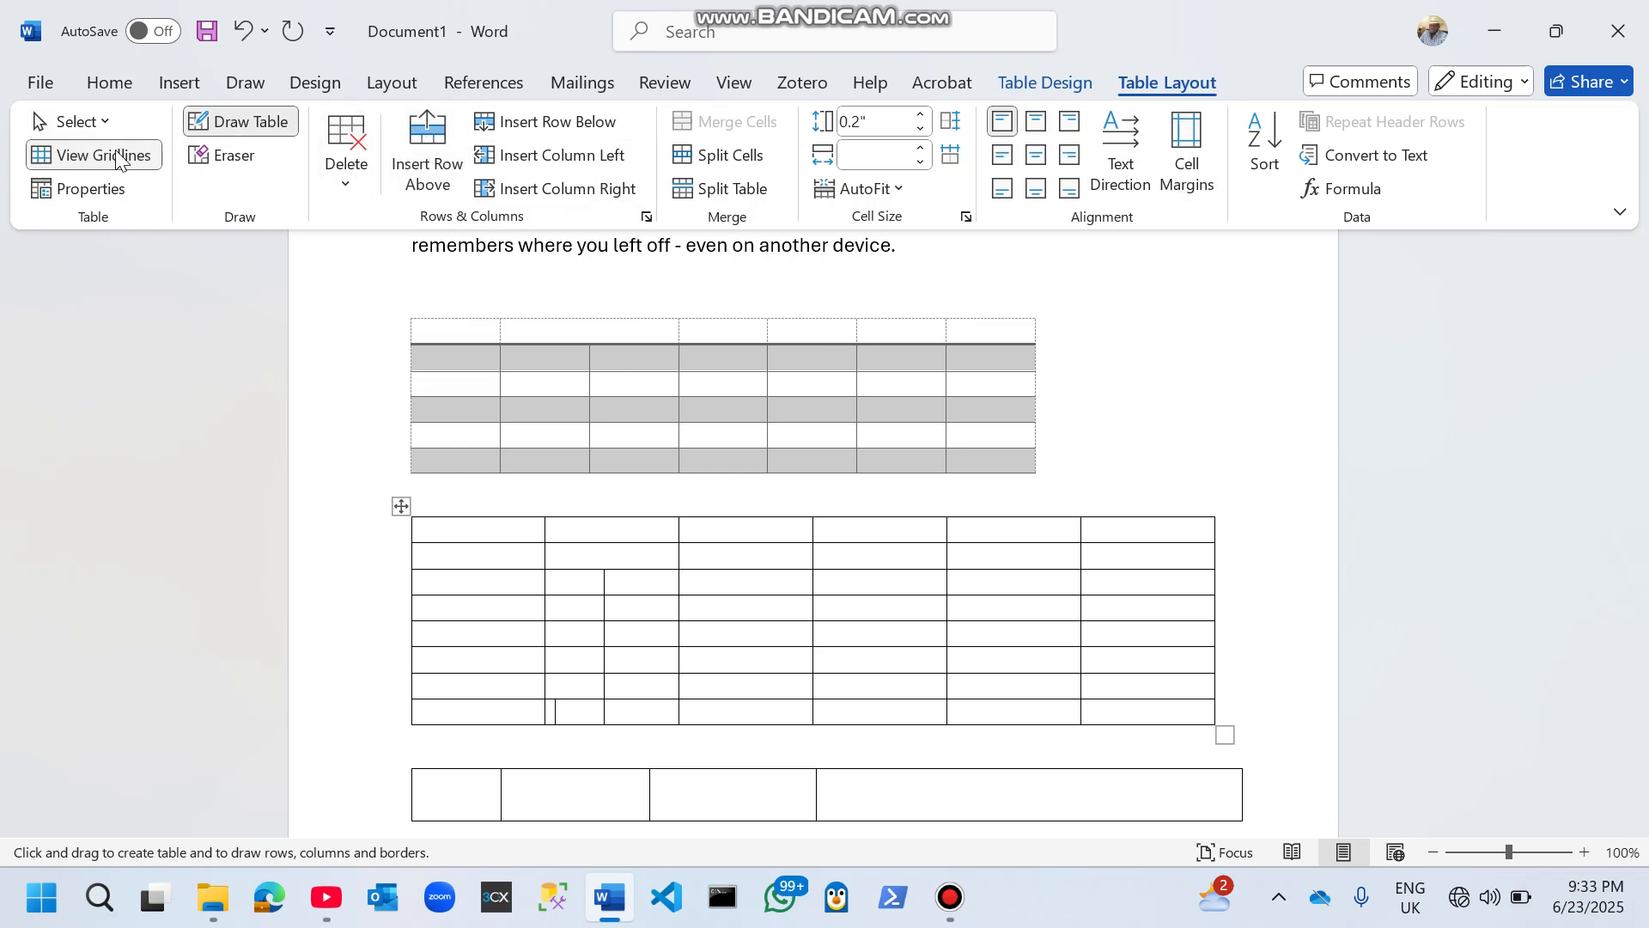
# Step: Erase the hand-drawn vertical border in the six-column table's second column, row by row, and turn the Eraser off
pyautogui.click(235, 161)
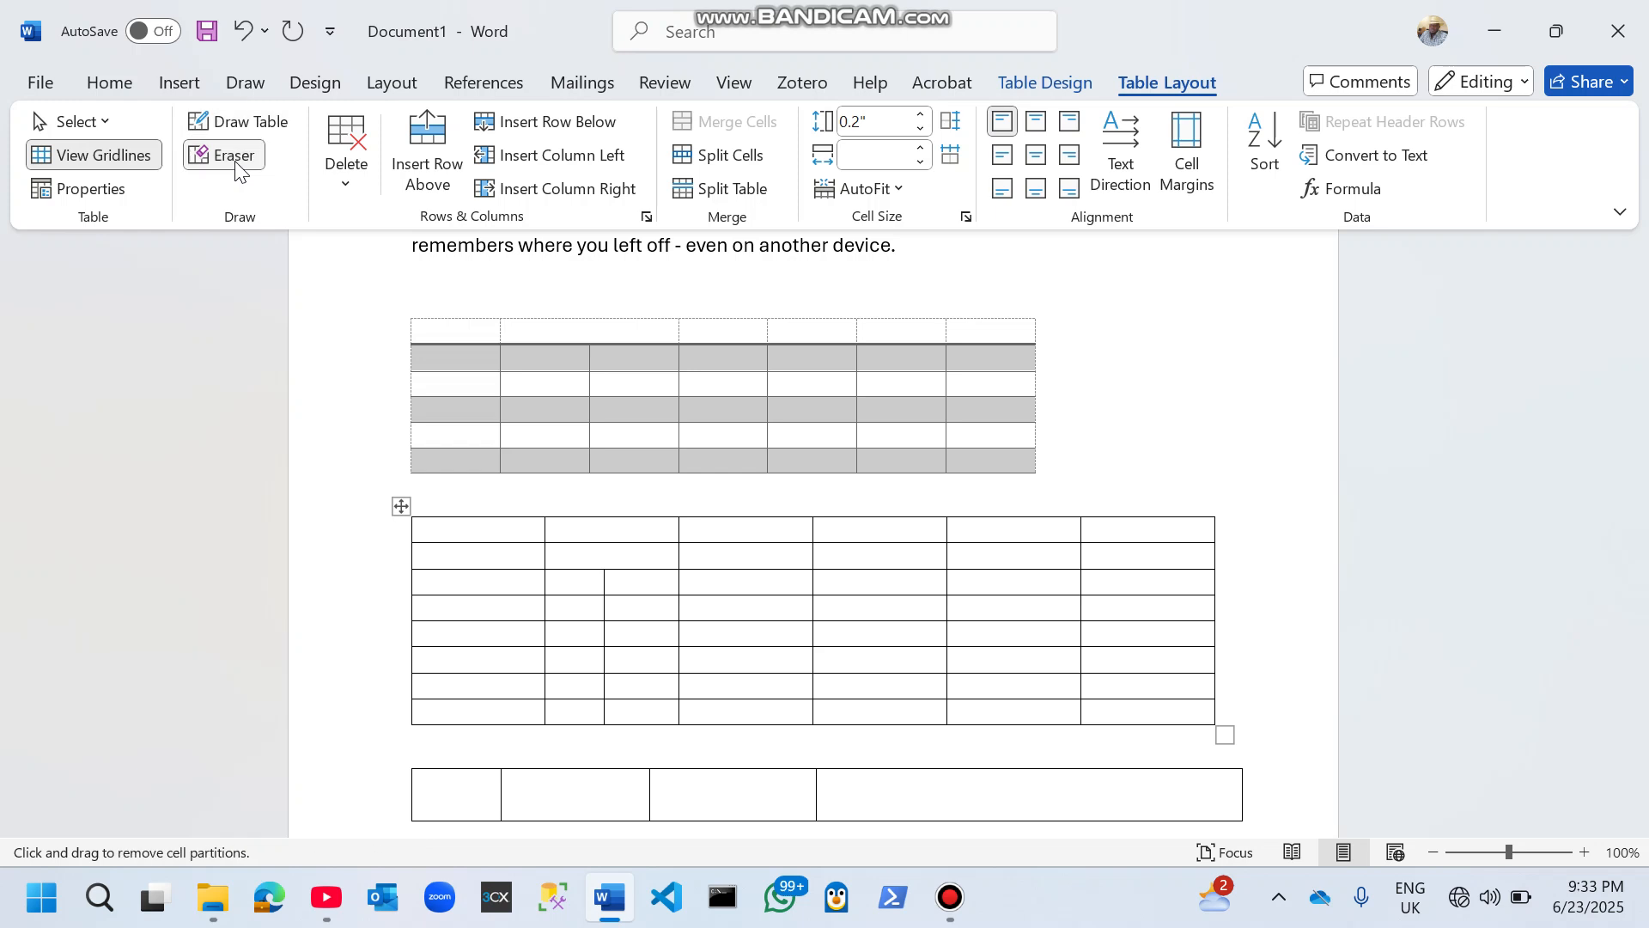
pyautogui.click(605, 582)
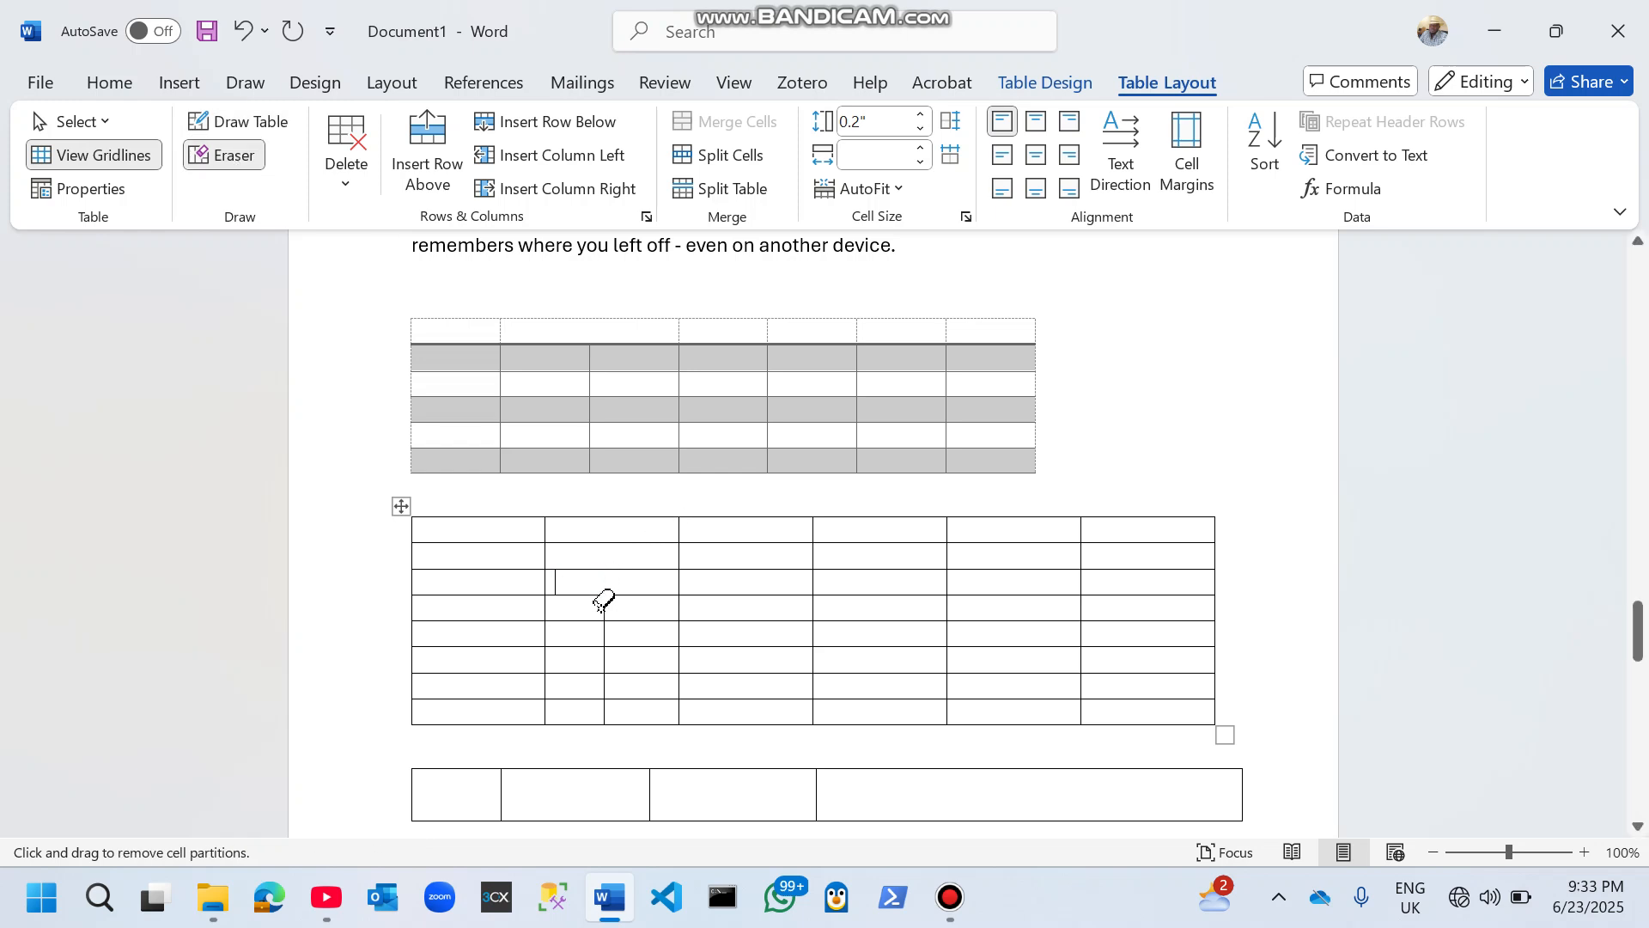
pyautogui.click(604, 612)
pyautogui.click(604, 634)
pyautogui.click(604, 684)
pyautogui.click(605, 711)
pyautogui.click(225, 160)
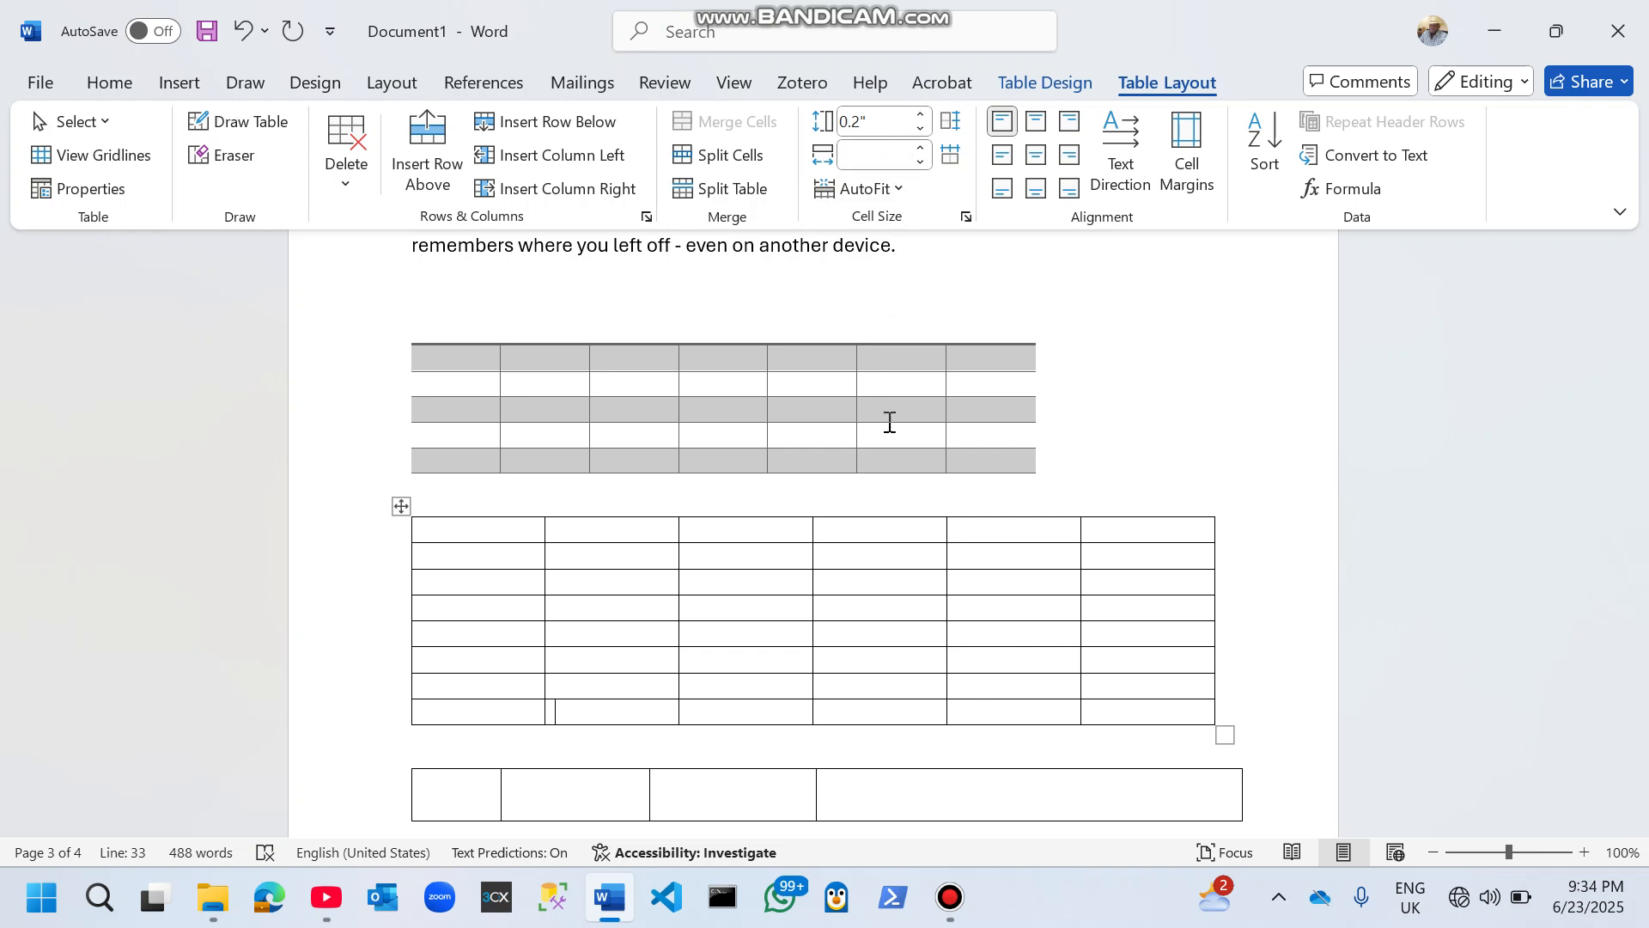
# Step: Widen the first column of the six-column table to about 1.2 inches by moving its boundary with the second column
pyautogui.moveTo(481, 527)
pyautogui.mouseDown()
pyautogui.moveTo(504, 713)
pyautogui.moveTo(508, 699)
pyautogui.mouseUp()
pyautogui.click(854, 439)
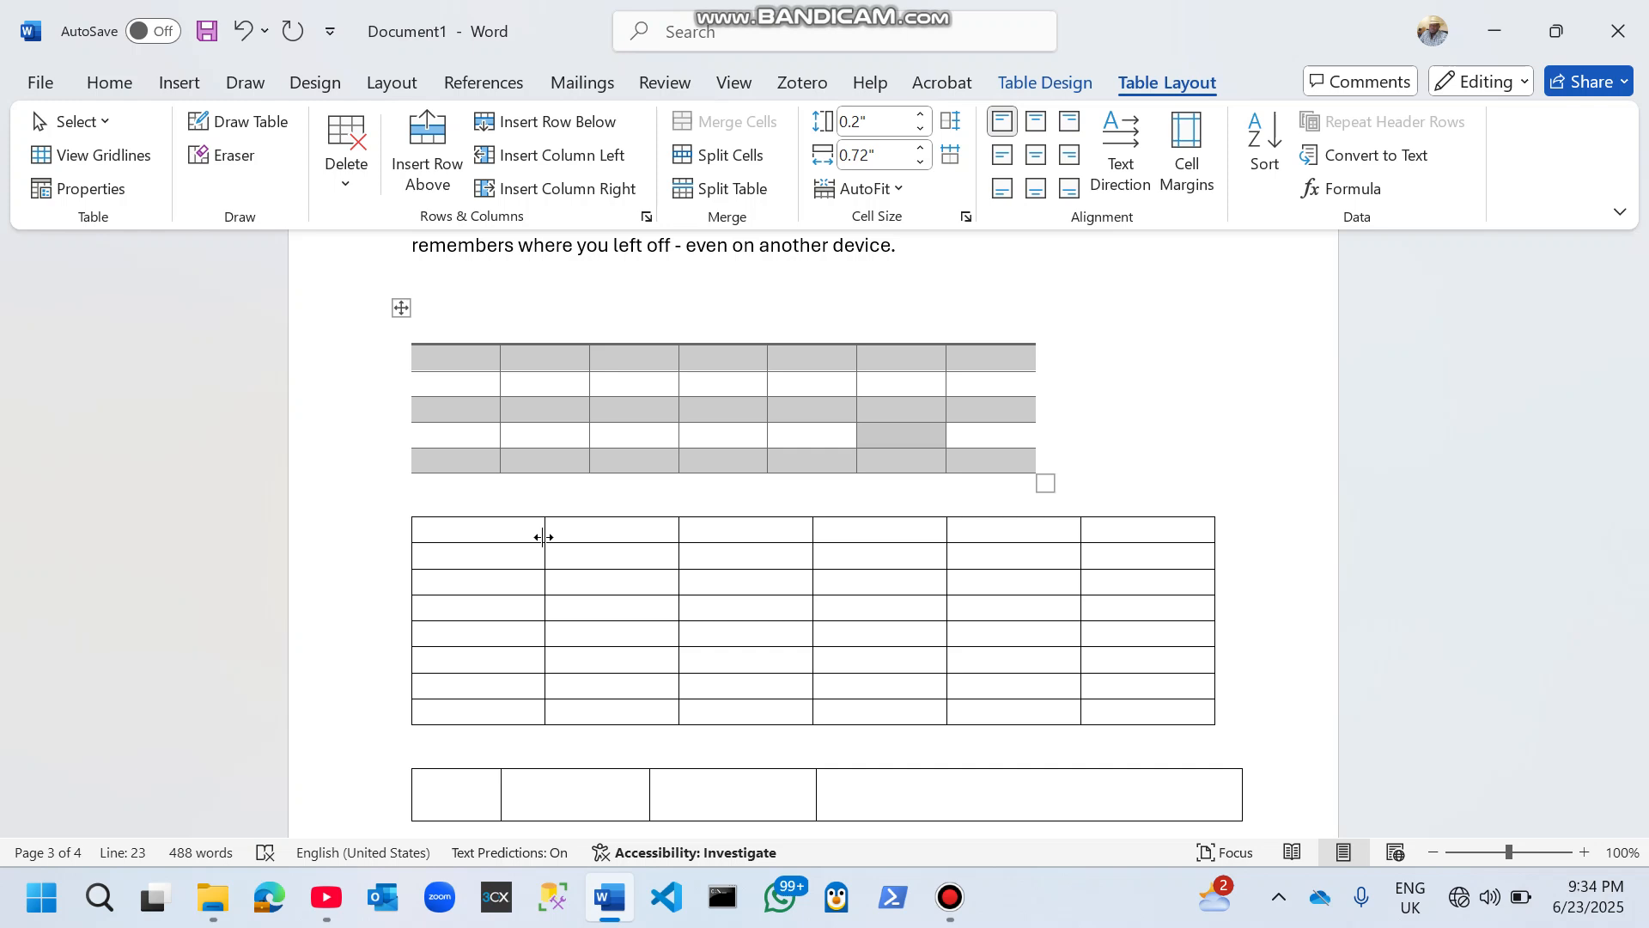
pyautogui.moveTo(544, 537)
pyautogui.mouseDown()
pyautogui.moveTo(636, 535)
pyautogui.moveTo(499, 534)
pyautogui.moveTo(558, 535)
pyautogui.mouseUp()
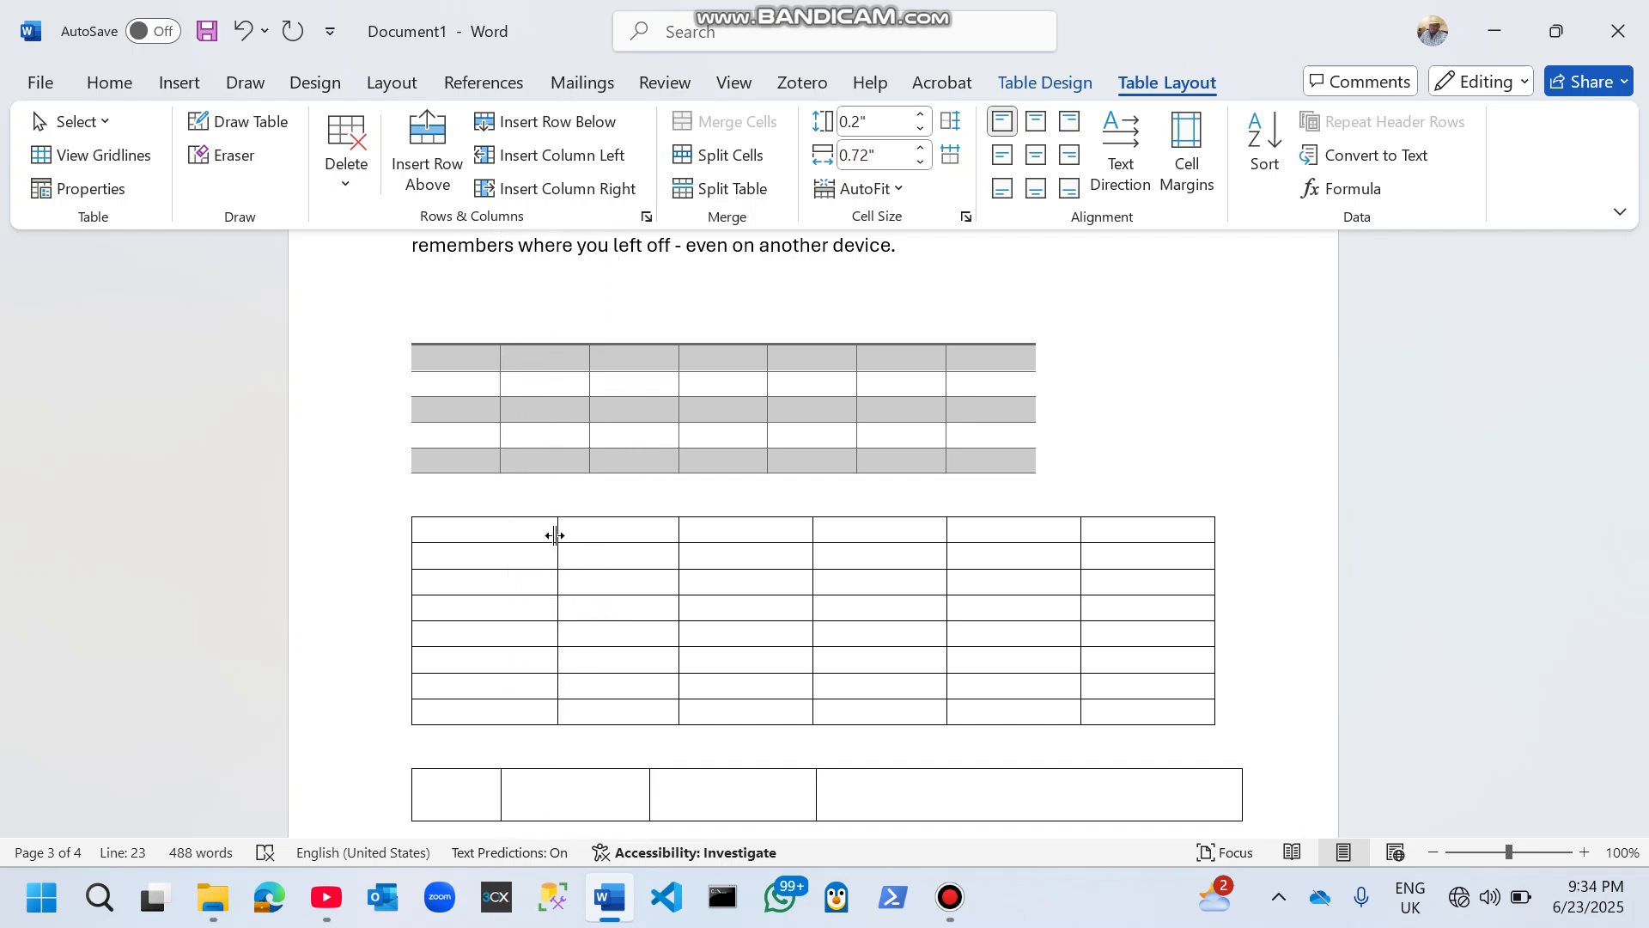
# Step: Add a new row at the end of the six-column table
pyautogui.scroll(-3, 802, 578)
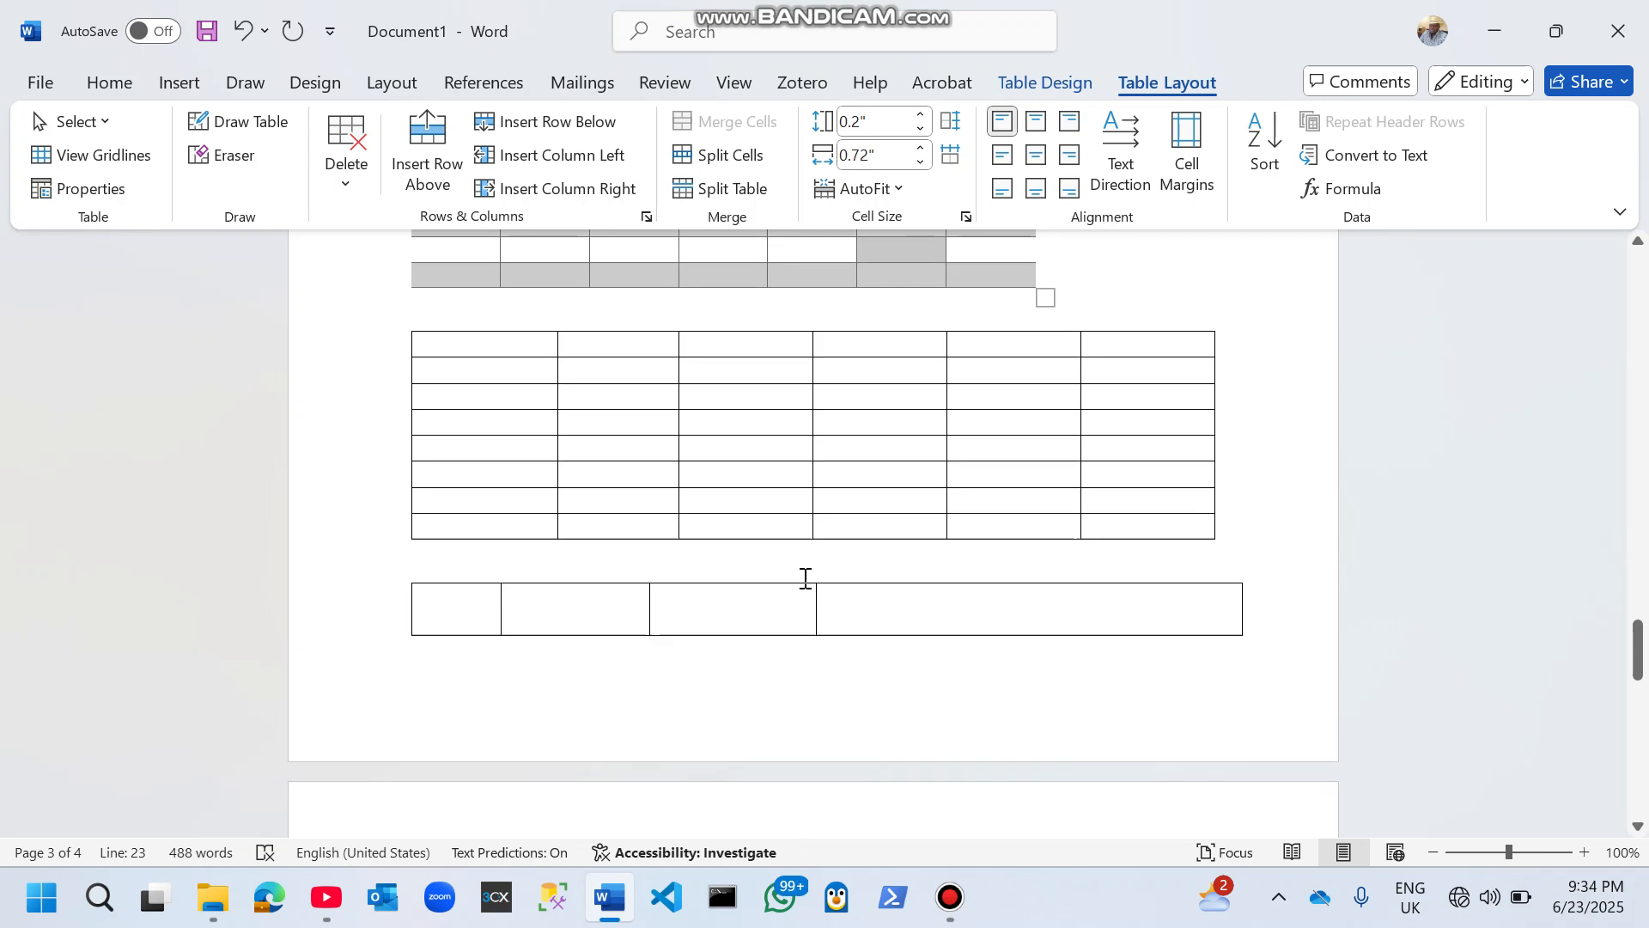
pyautogui.click(1228, 525)
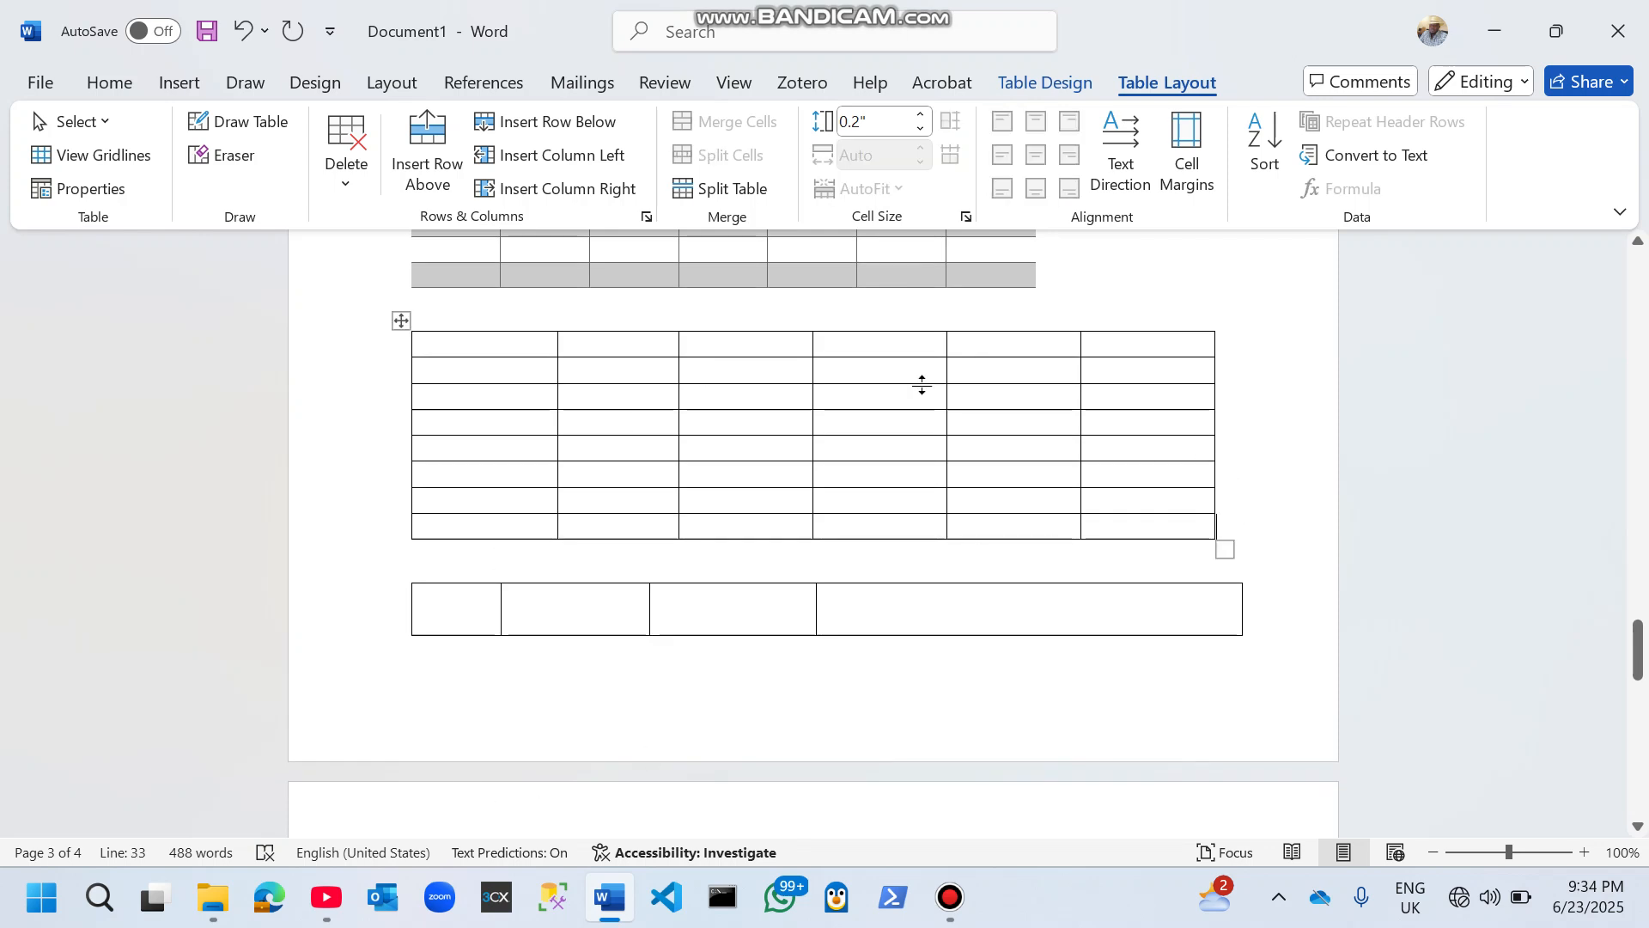
pyautogui.click(1130, 520)
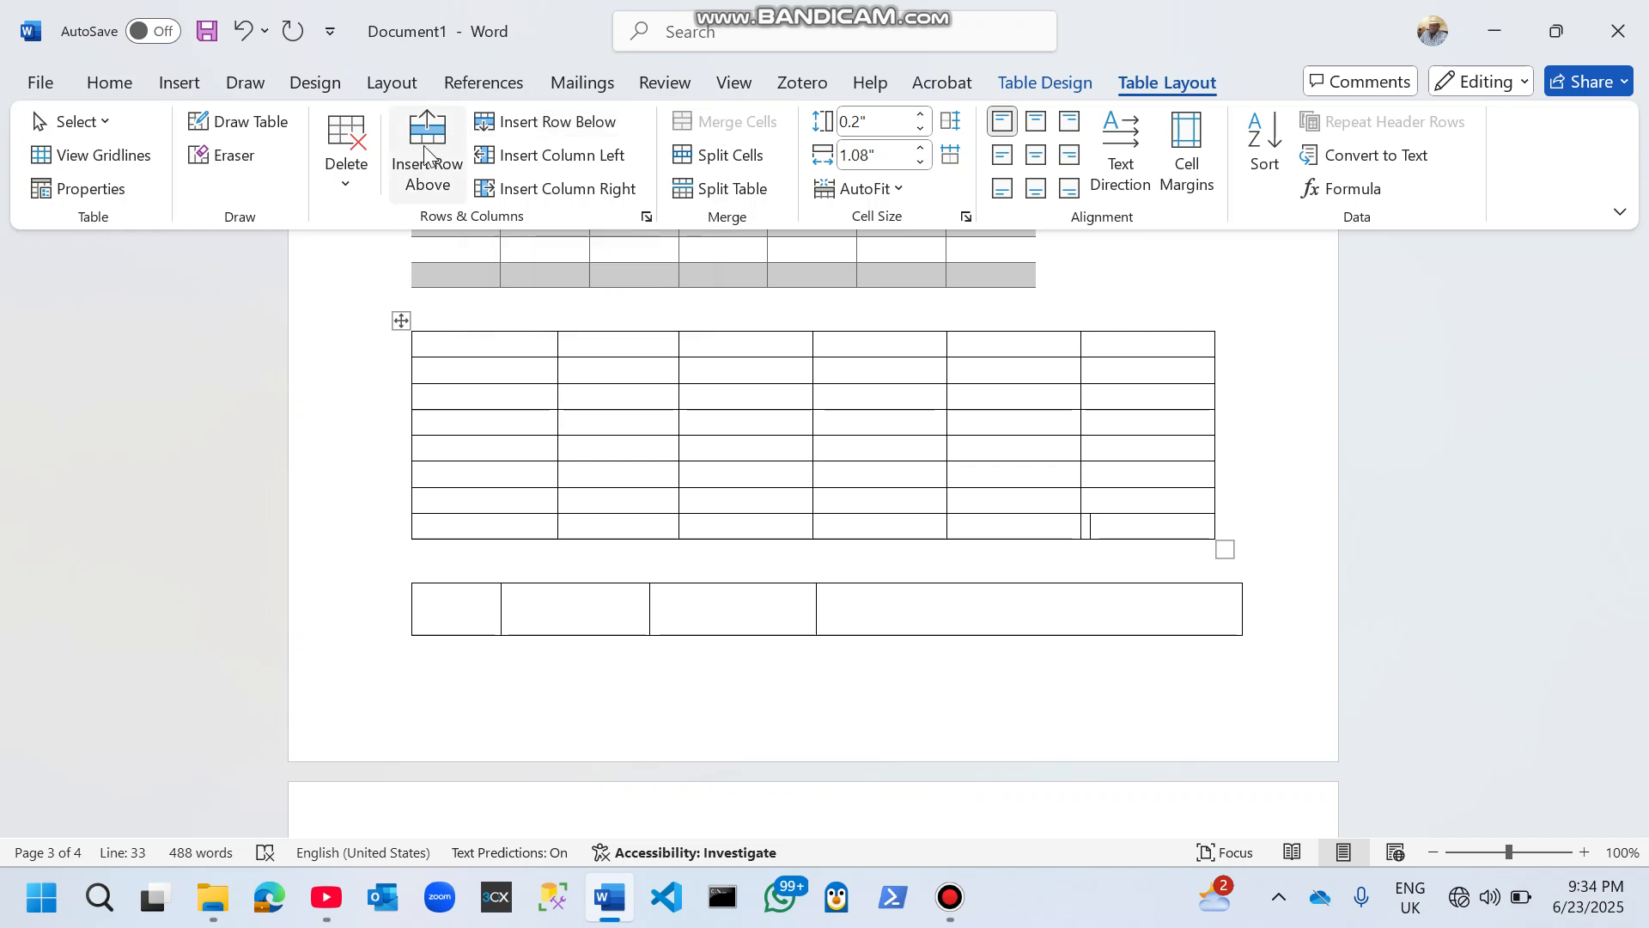
pyautogui.click(1226, 528)
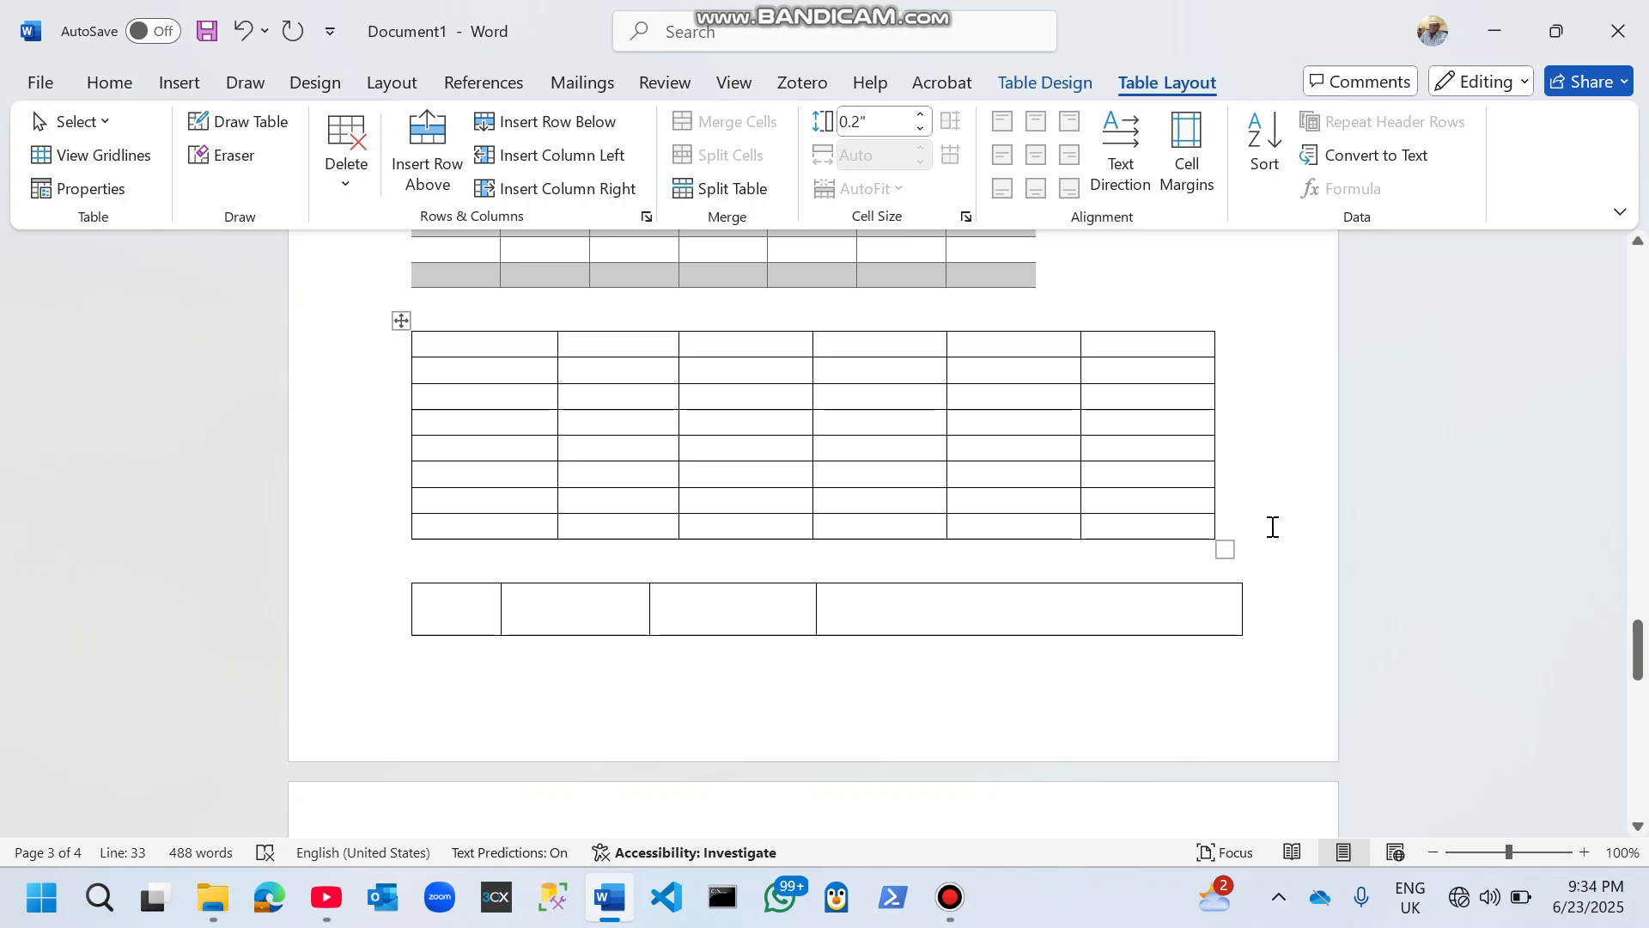
pyautogui.press('Return')
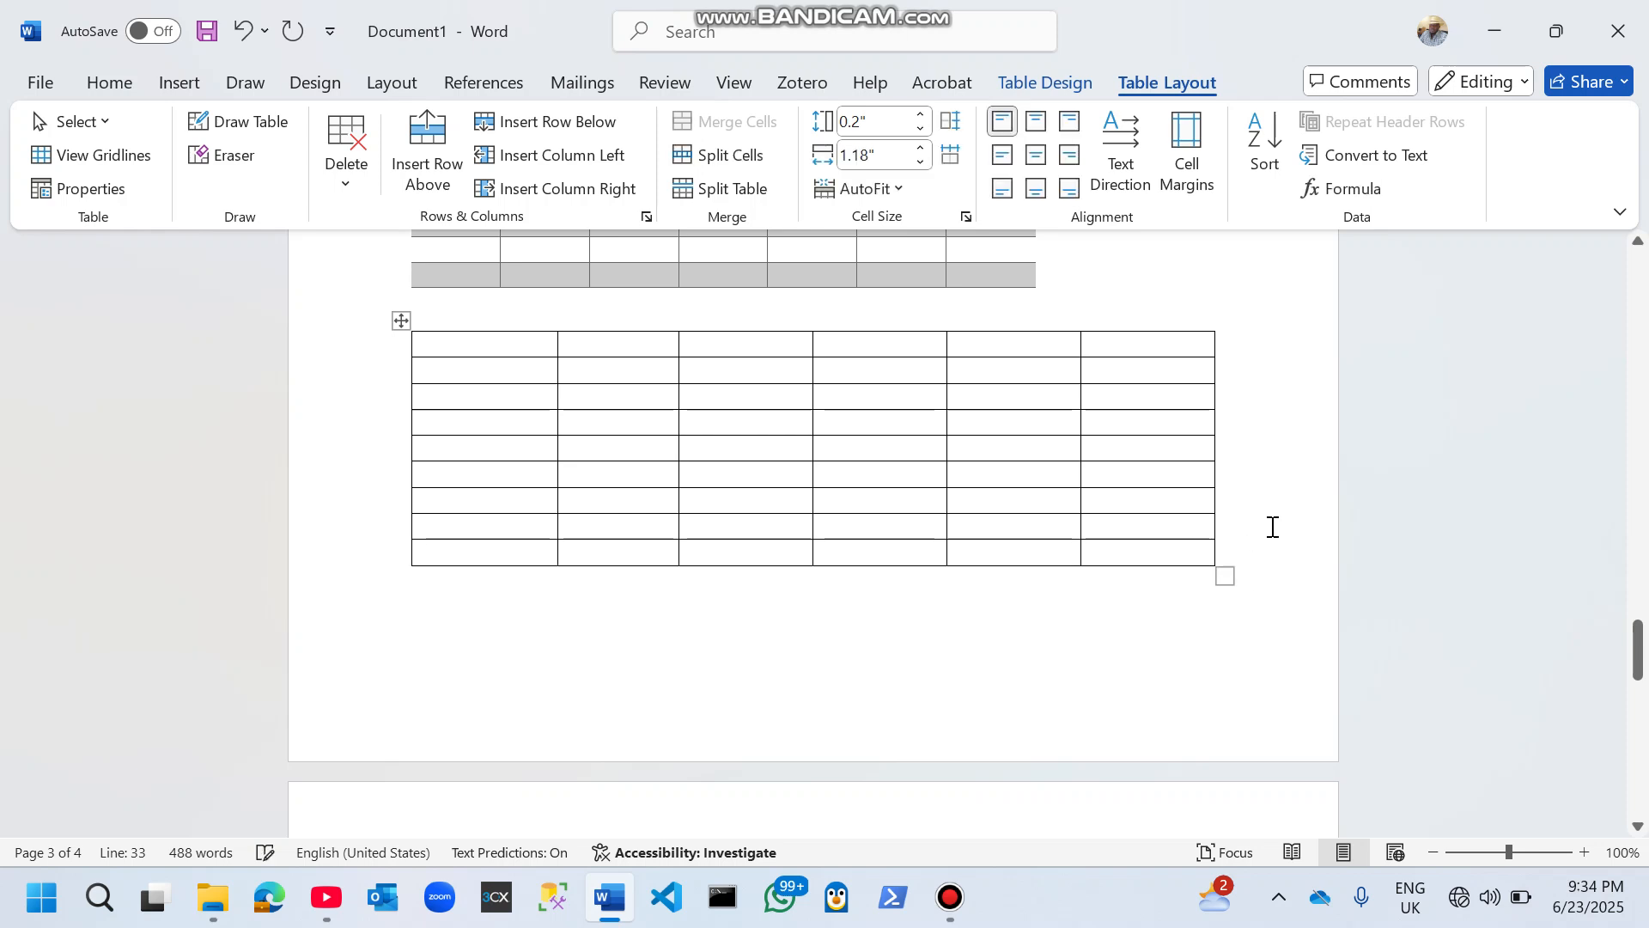
pyautogui.moveTo(491, 554); pyautogui.dragTo(1222, 570)
pyautogui.click(1087, 580)
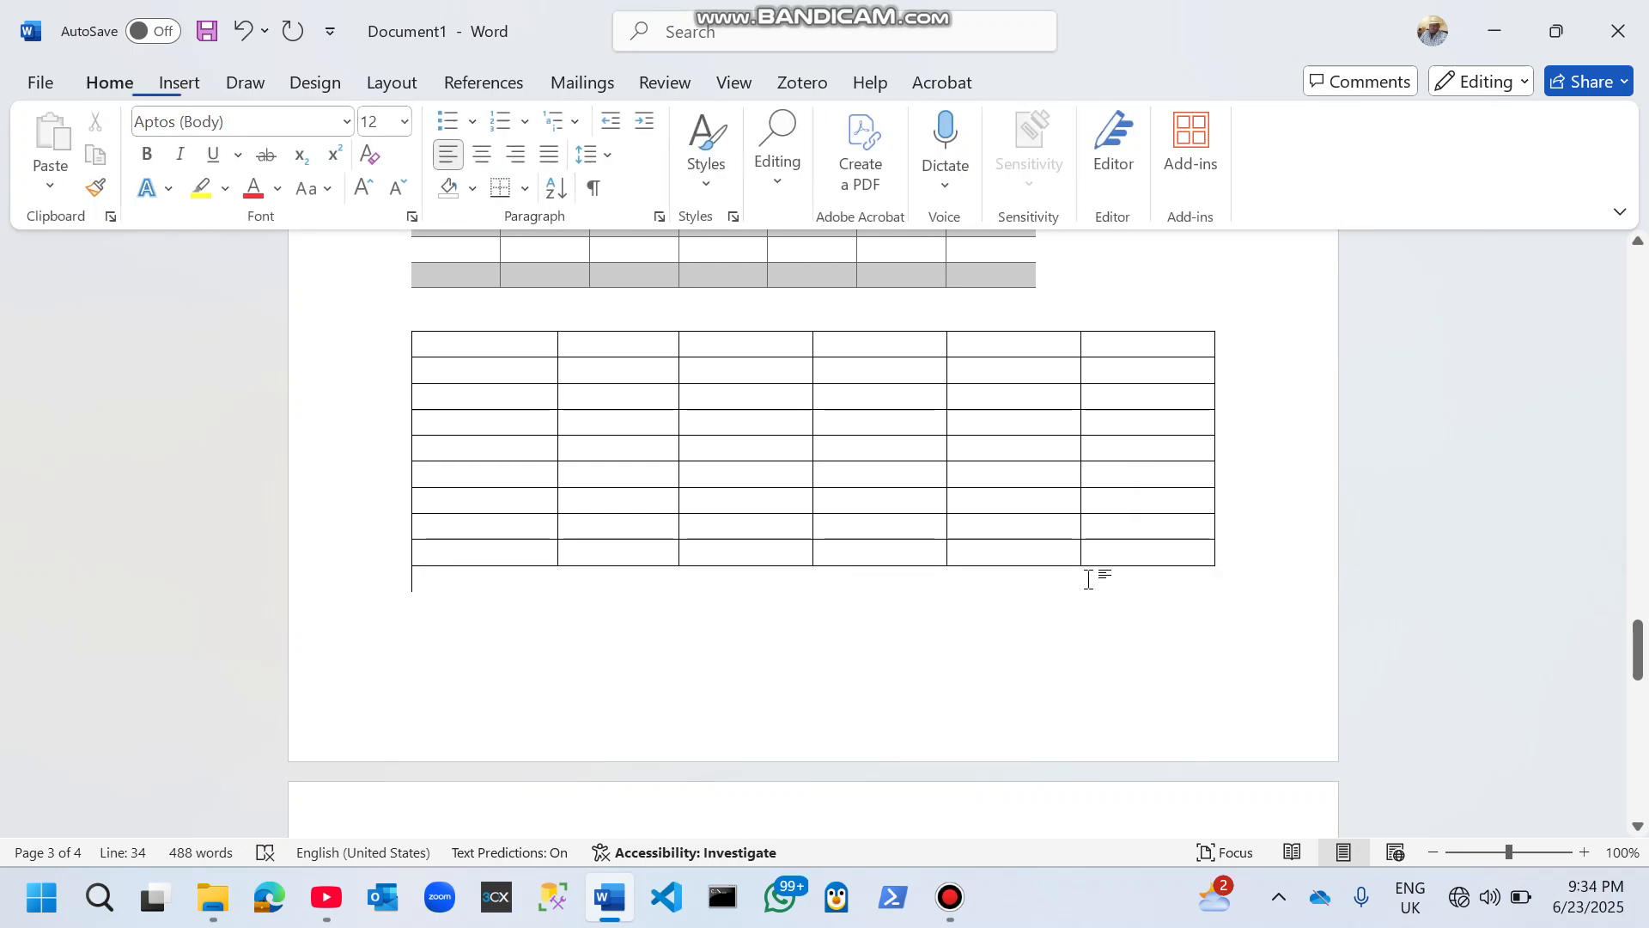
# Step: Shade the first row of the six-column table with the bright blue theme color
pyautogui.click(968, 482)
pyautogui.scroll(1, 968, 484)
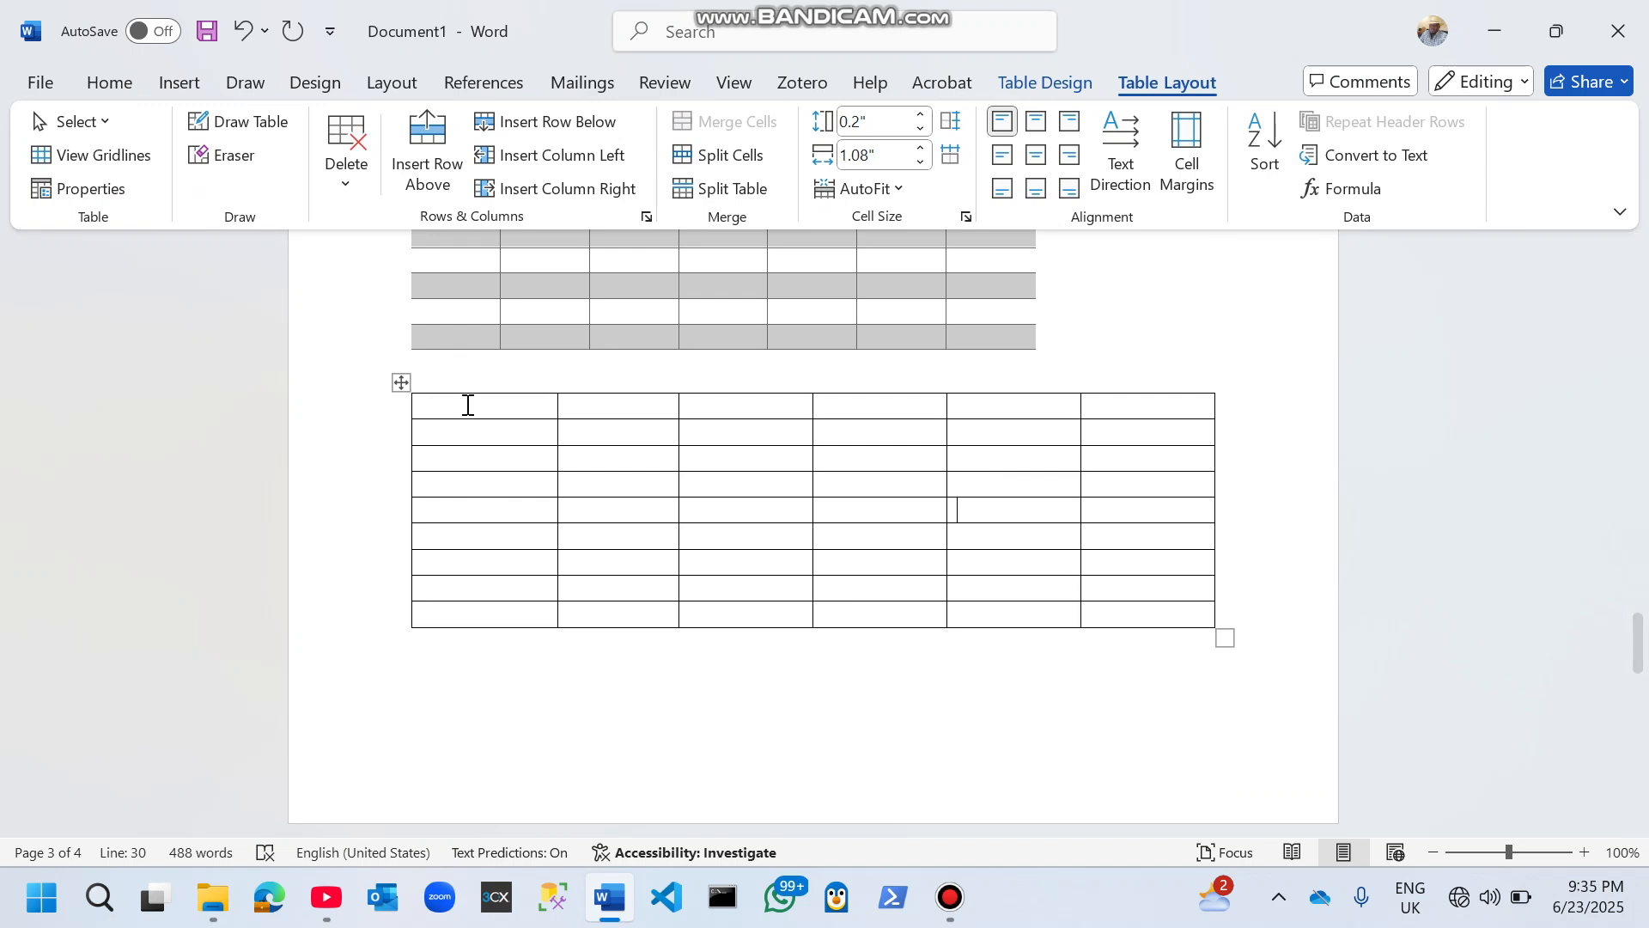
pyautogui.moveTo(468, 405)
pyautogui.mouseDown()
pyautogui.moveTo(1022, 423)
pyautogui.moveTo(1194, 405)
pyautogui.mouseUp()
pyautogui.click(1032, 74)
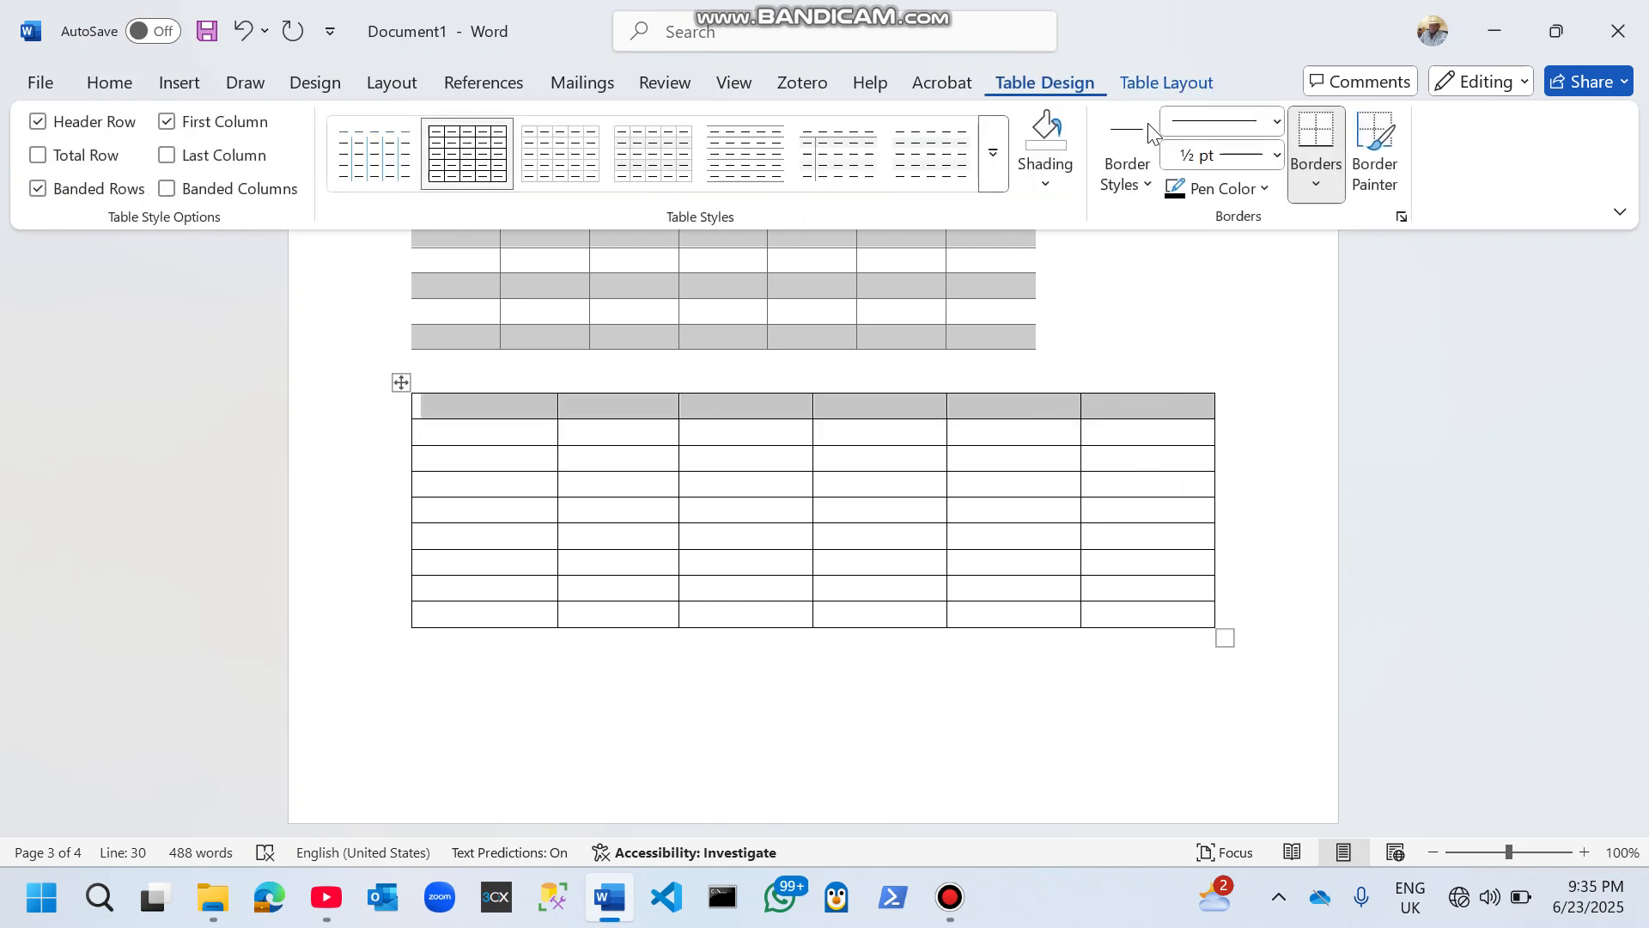
pyautogui.click(1041, 186)
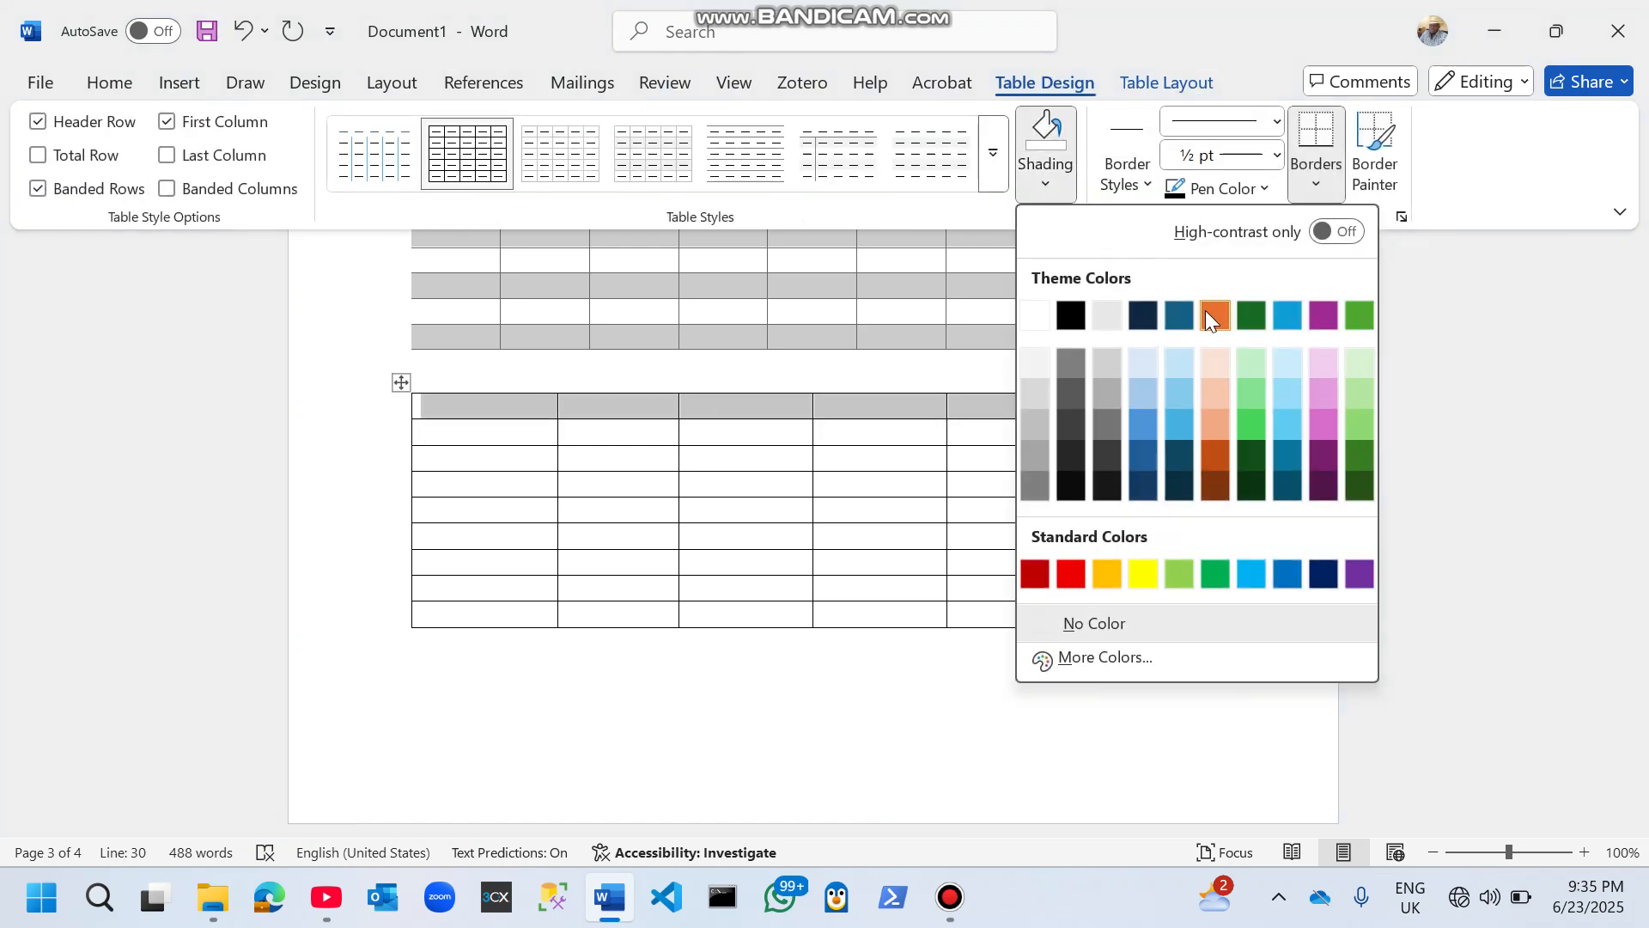
pyautogui.click(1288, 317)
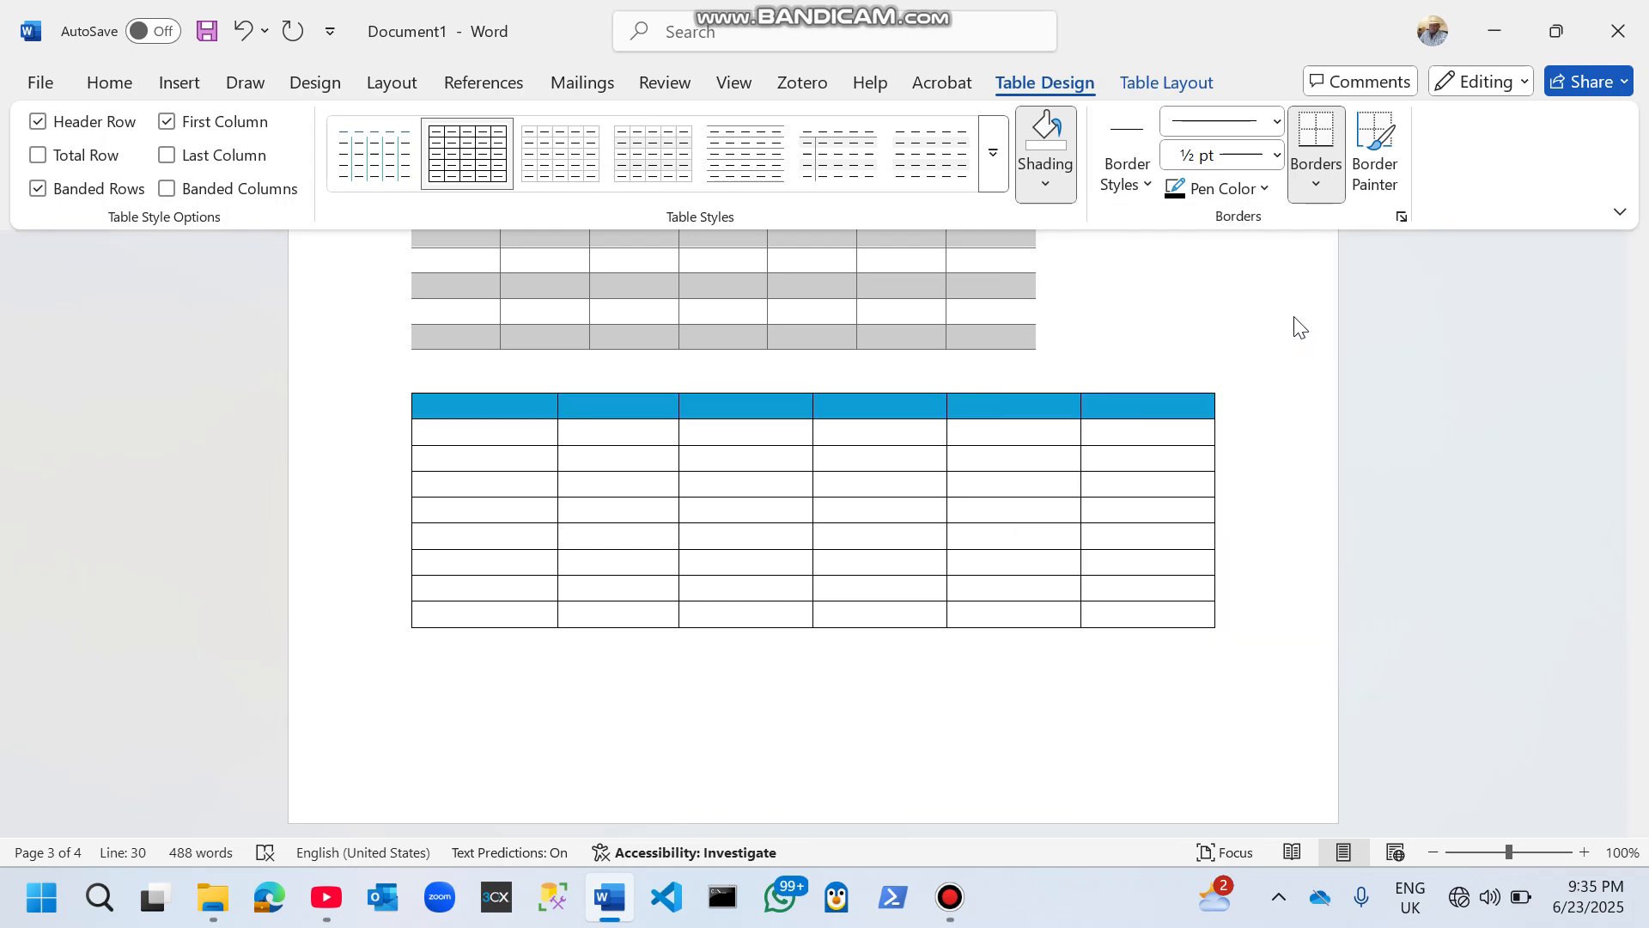
pyautogui.click(732, 430)
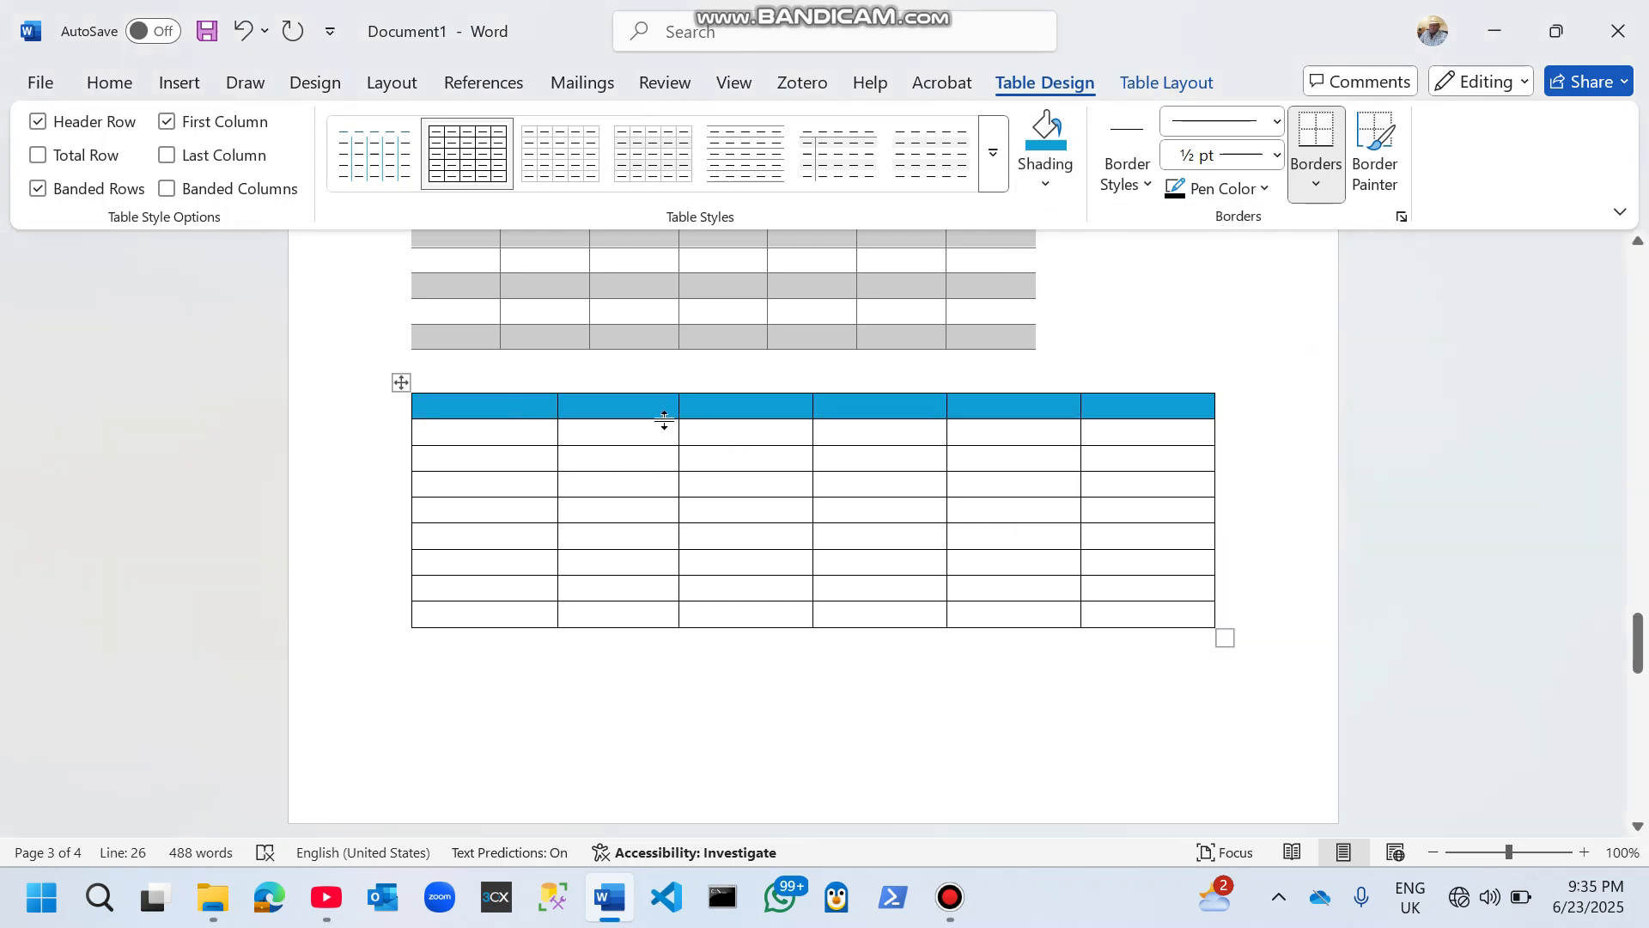
# Step: Select the whole six-column table, choose the purple 1 ½ pt theme border style, and leave border painting
pyautogui.click(1224, 406)
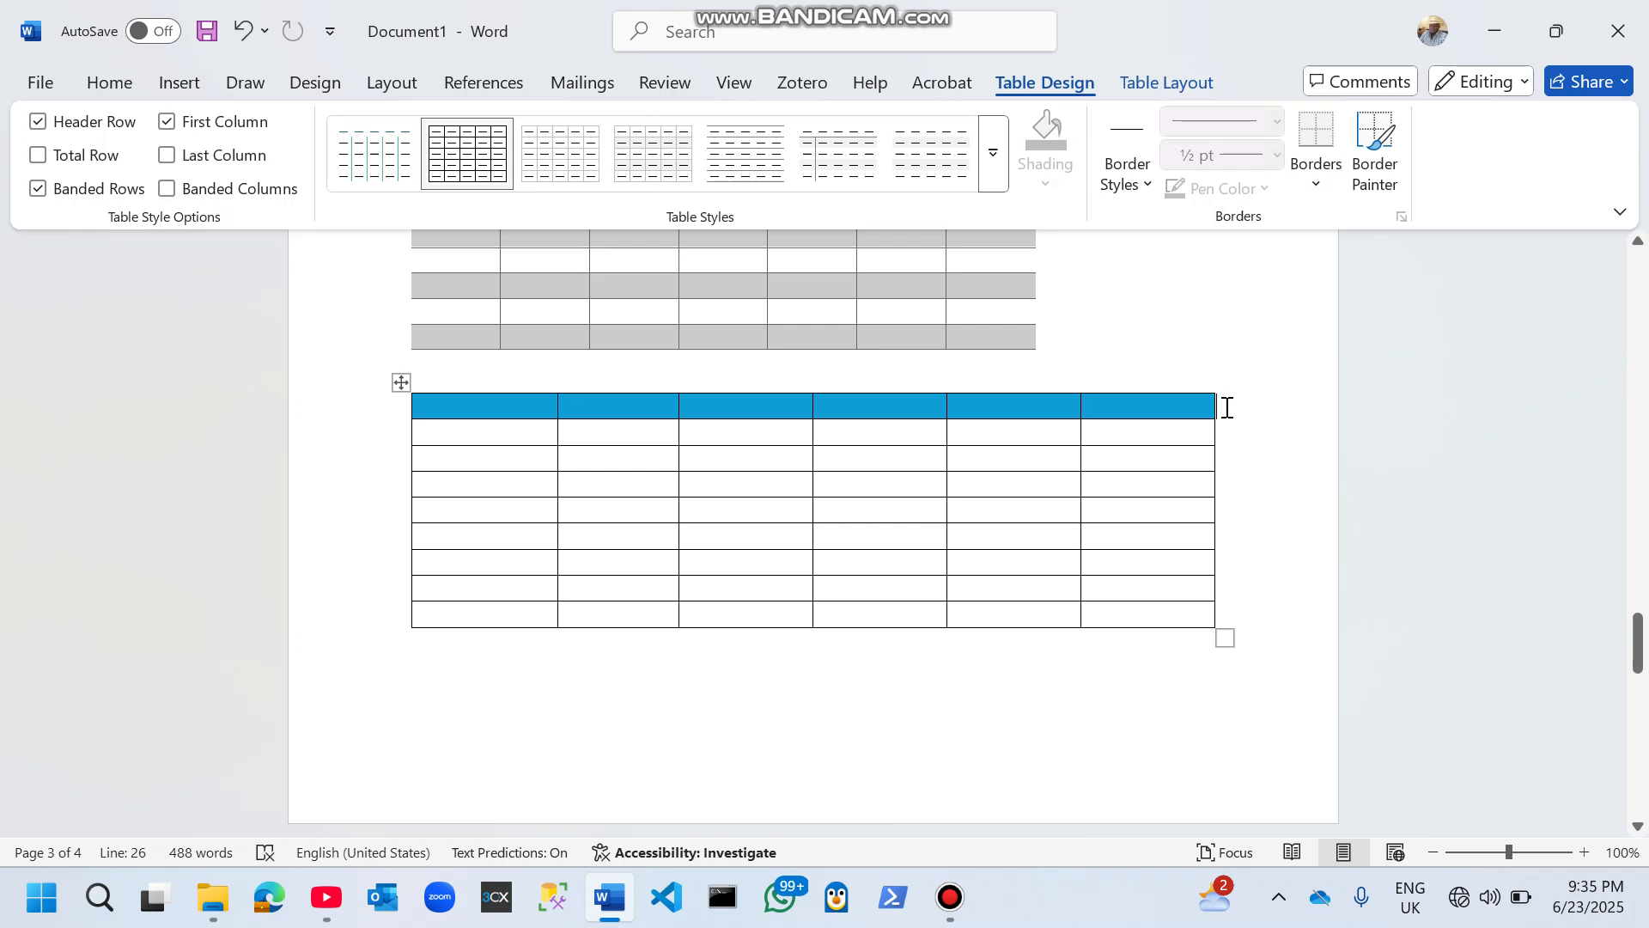
pyautogui.click(401, 383)
pyautogui.click(1139, 181)
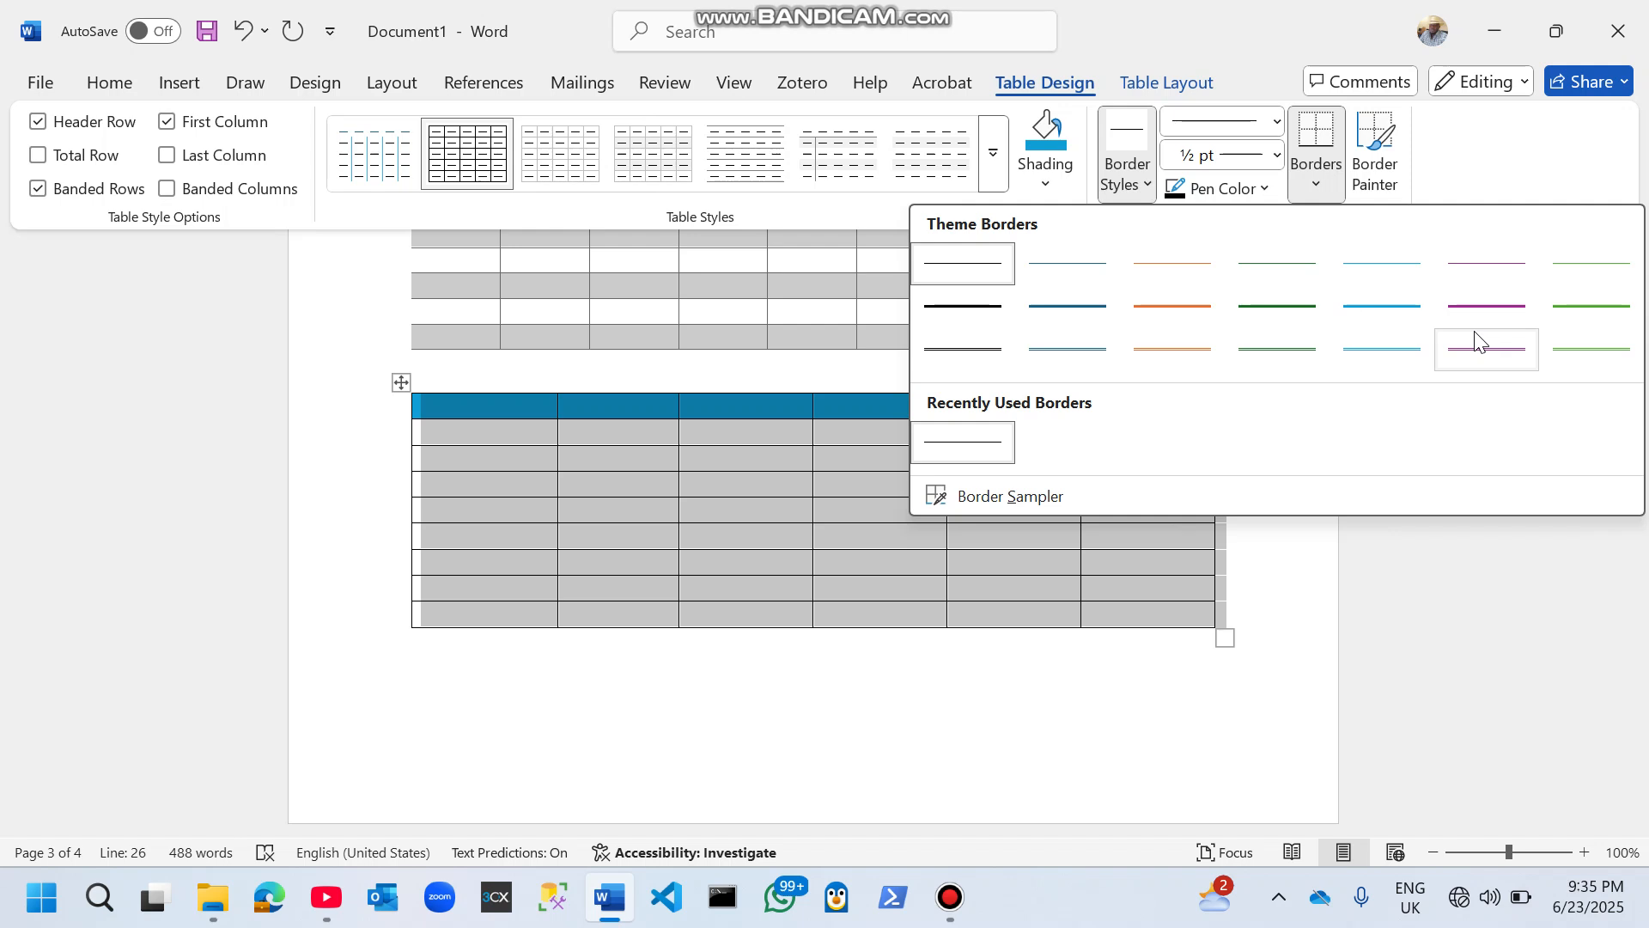
pyautogui.click(1481, 304)
pyautogui.press('Escape')
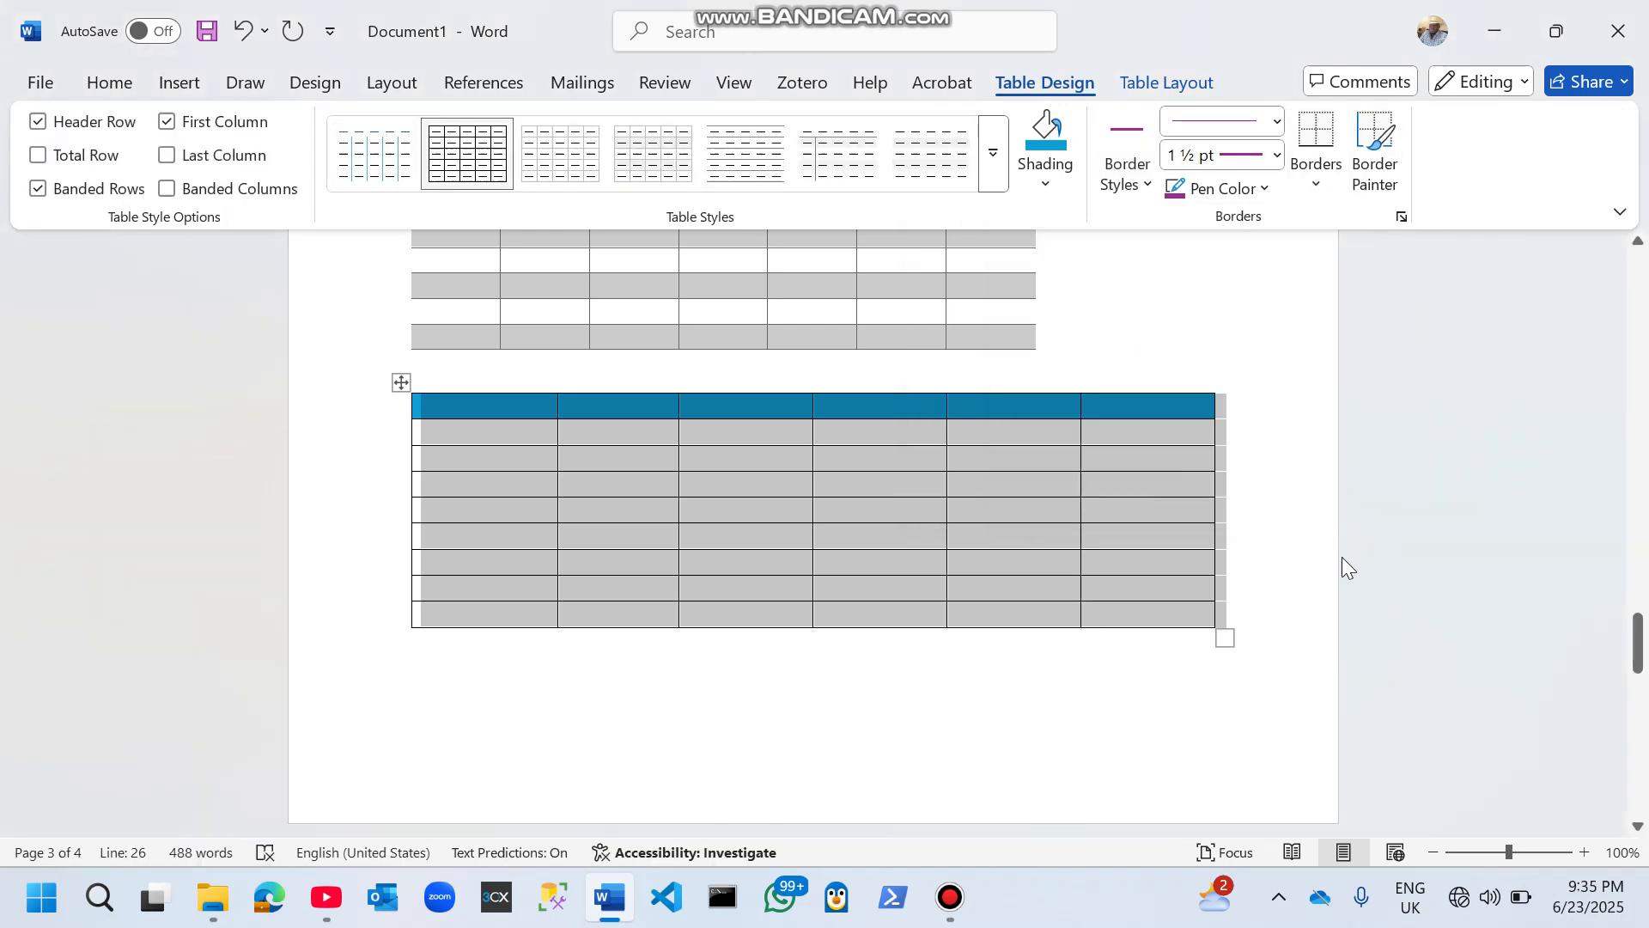
pyautogui.click(1254, 457)
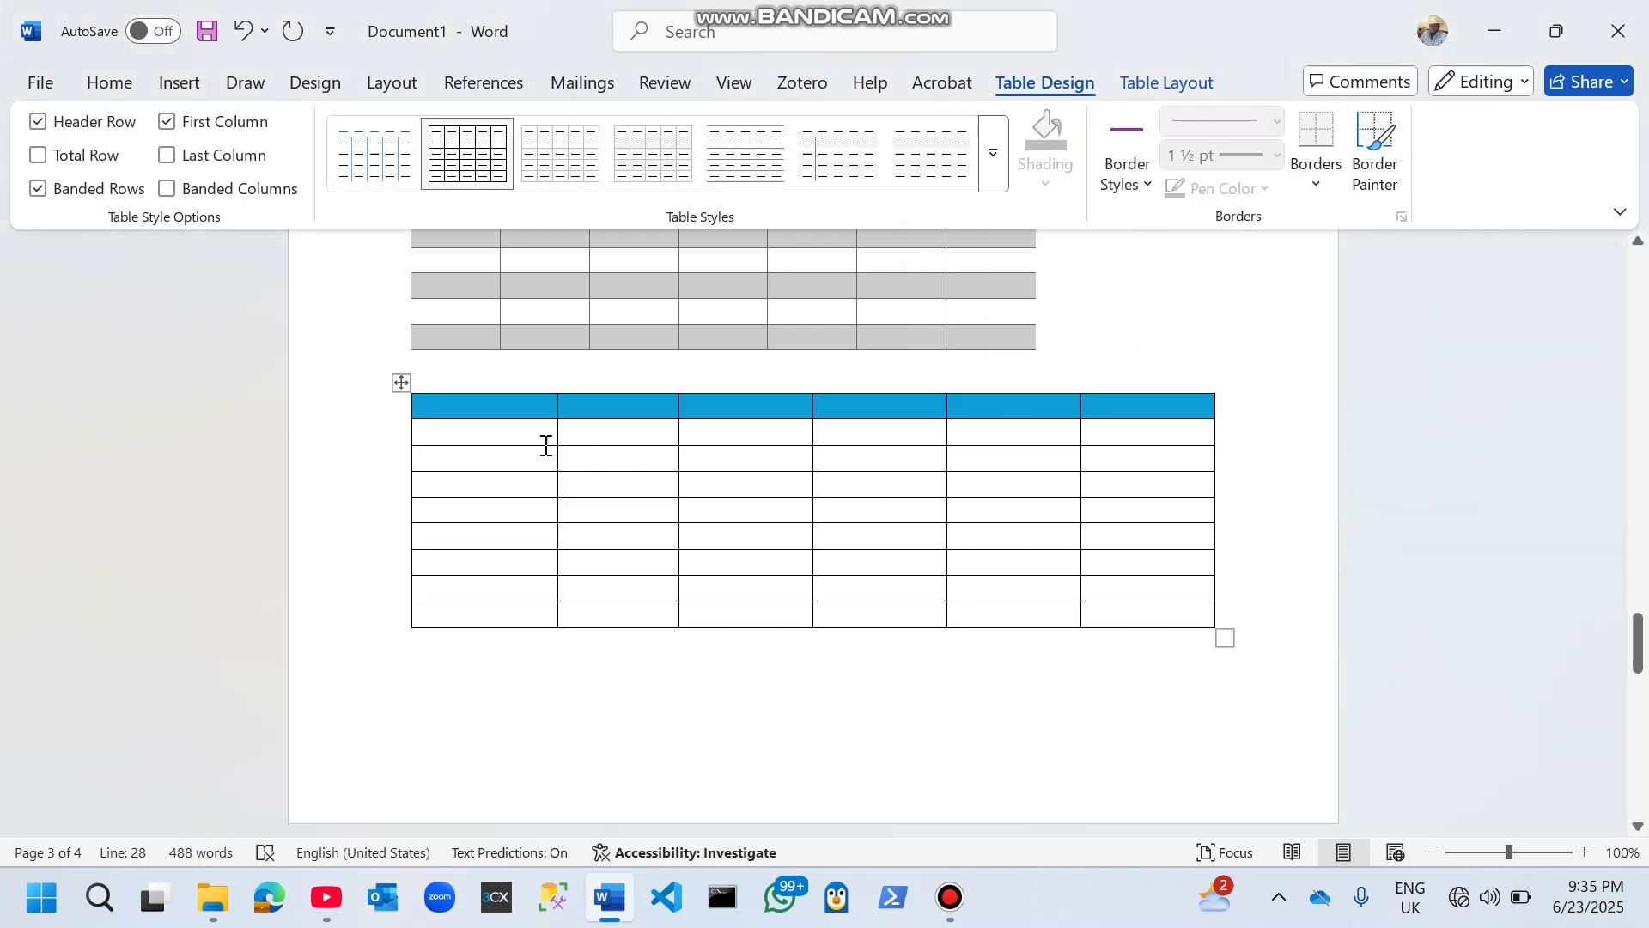
# Step: Paint the purple 1 ½ pt border down the outer edge of the six-column table's last column and above its last cell, and stop border painting
pyautogui.click(400, 382)
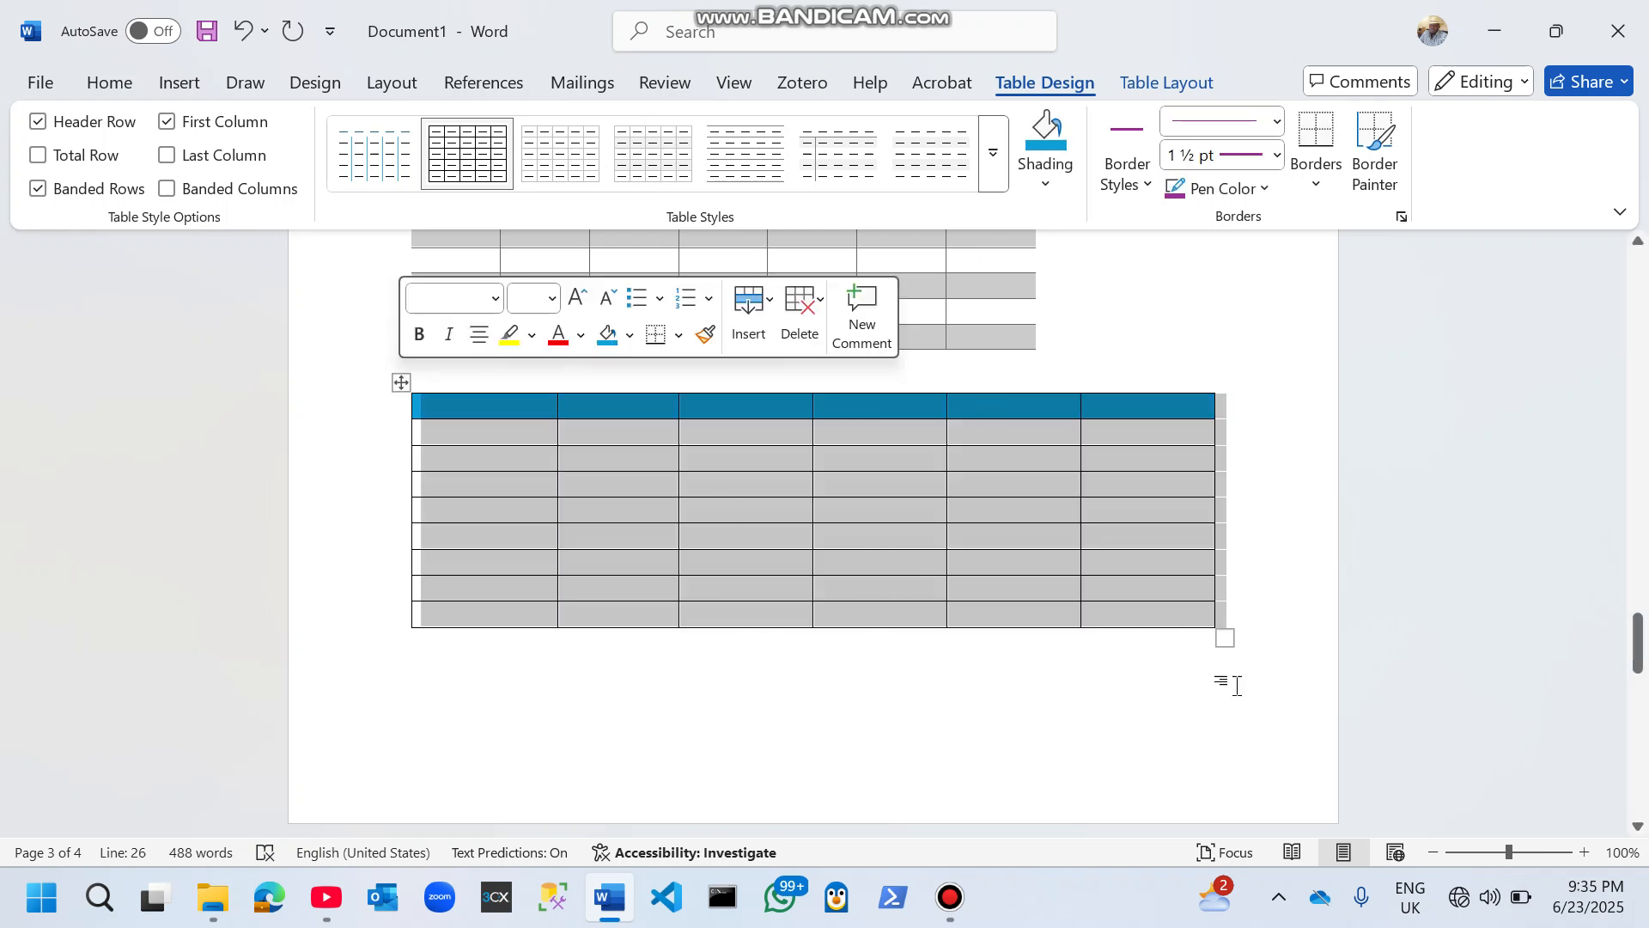
pyautogui.click(1375, 155)
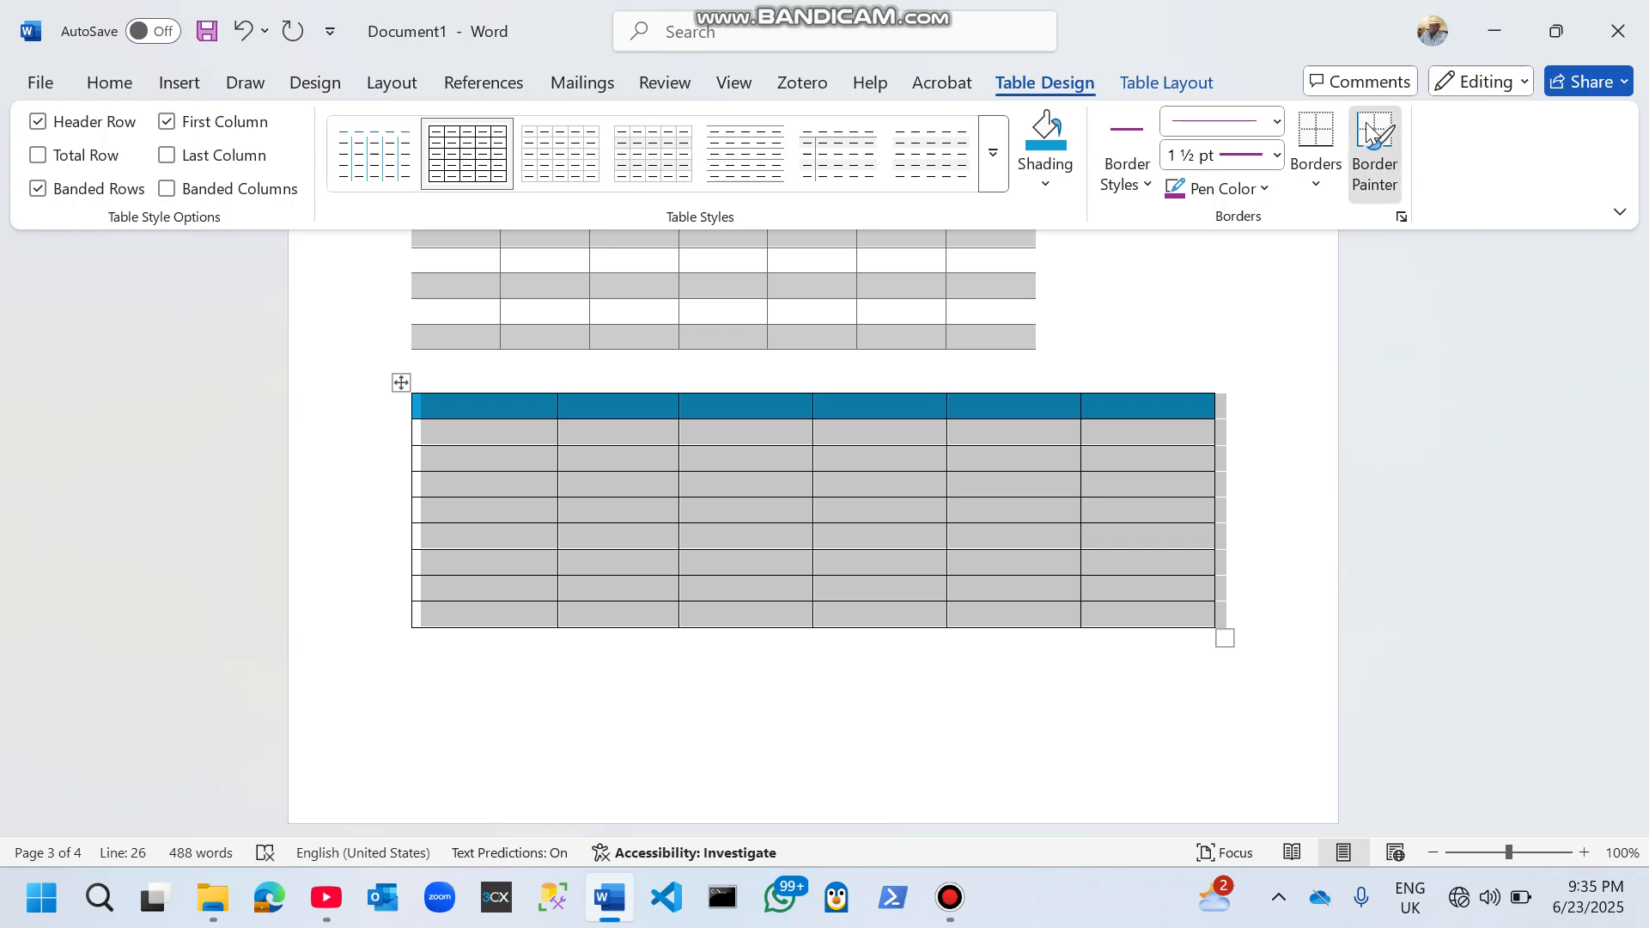
pyautogui.click(1220, 395)
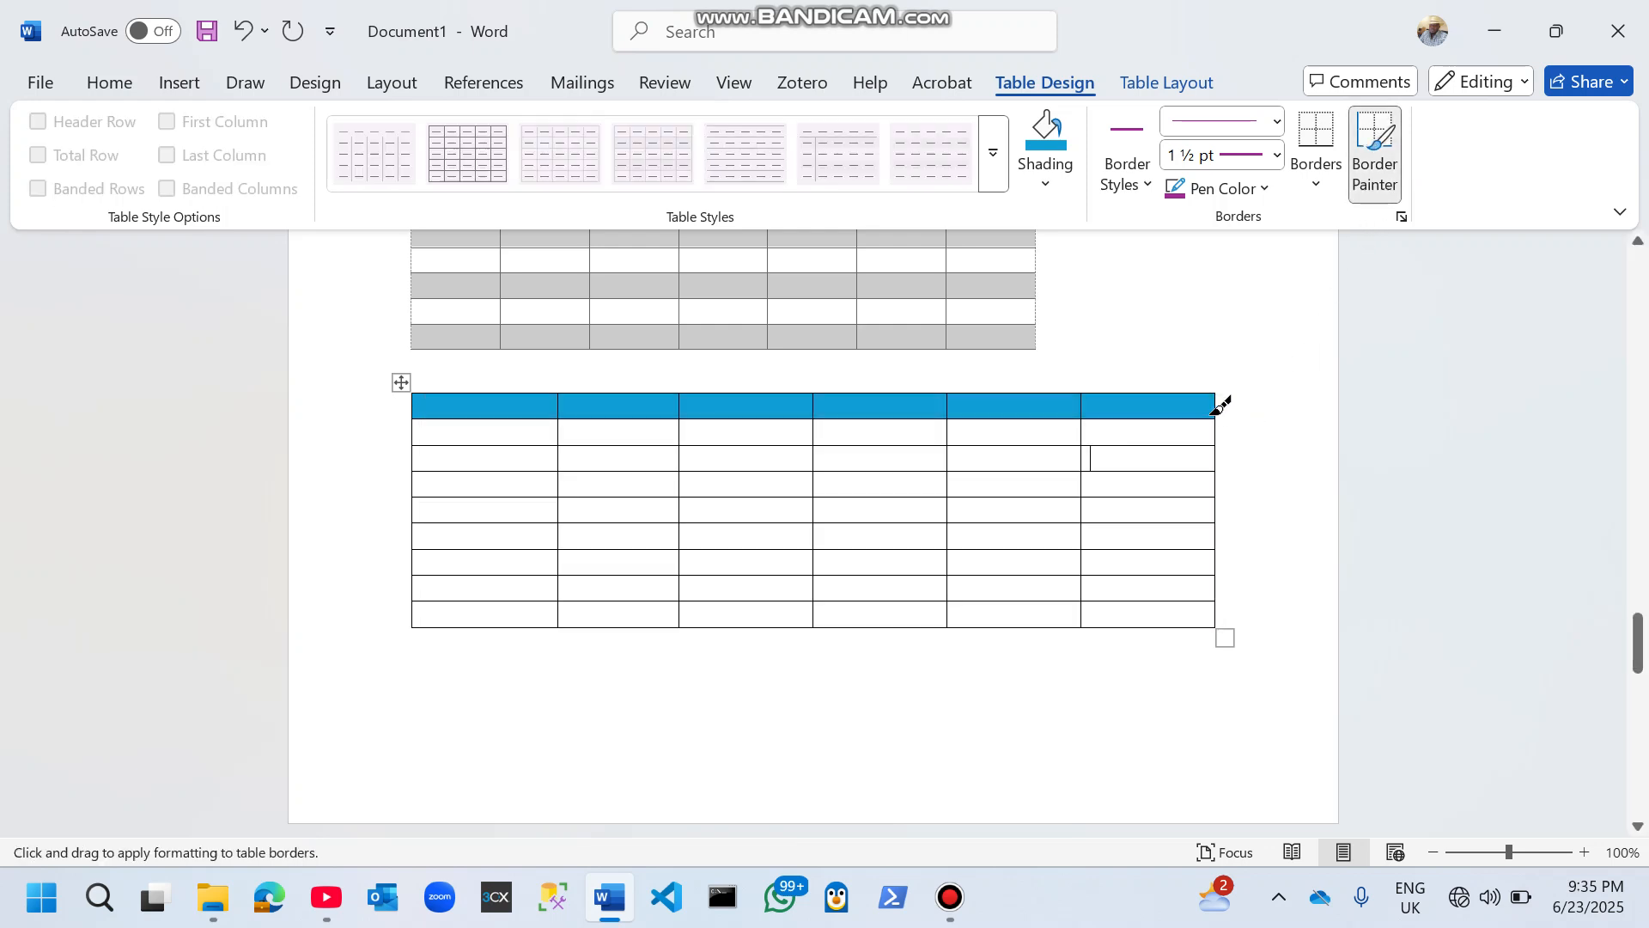
pyautogui.moveTo(1218, 400); pyautogui.dragTo(1218, 625)
pyautogui.click(1215, 457)
pyautogui.moveTo(1226, 396)
pyautogui.mouseDown()
pyautogui.moveTo(1222, 615)
pyautogui.moveTo(1222, 570)
pyautogui.mouseUp()
pyautogui.click(1220, 594)
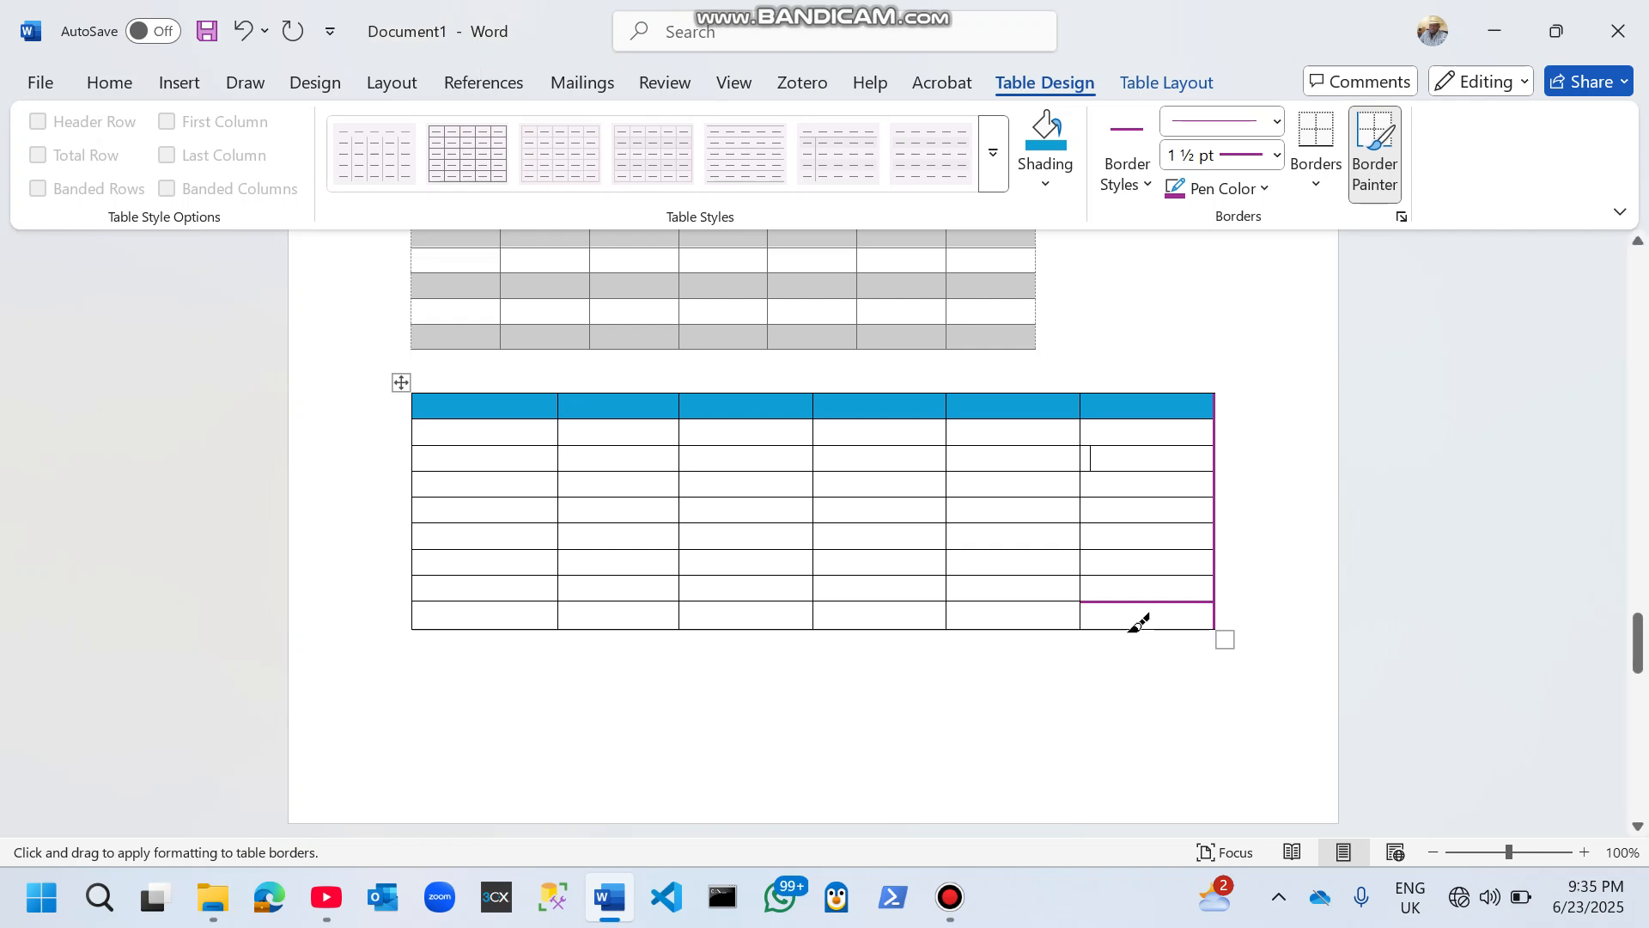
pyautogui.press('Escape')
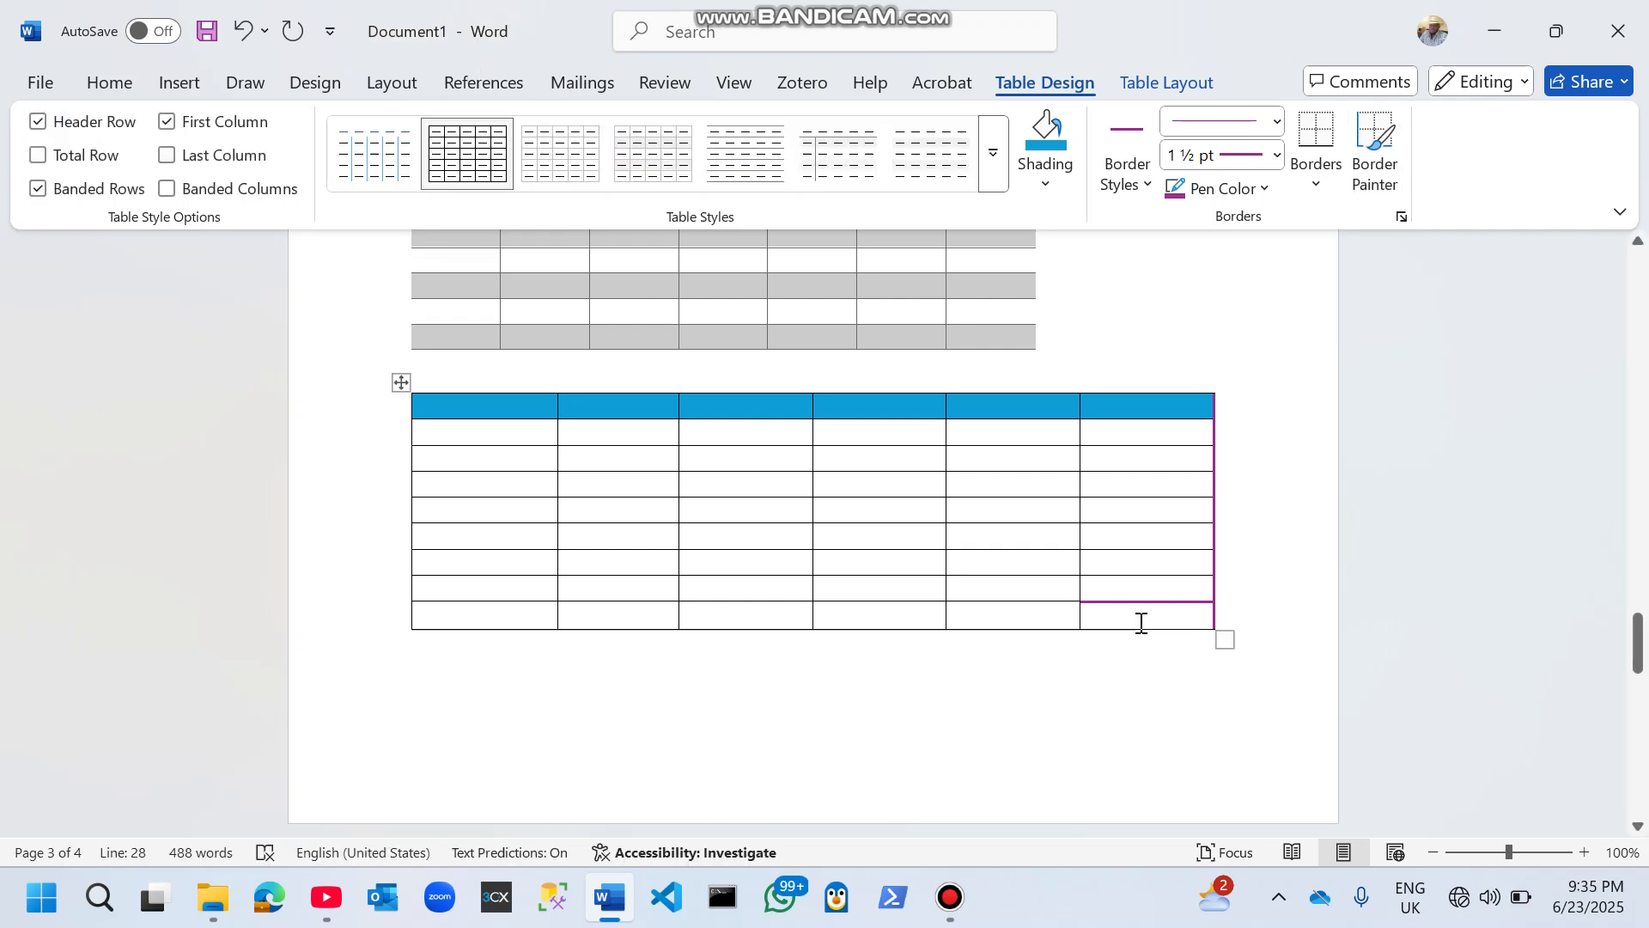
pyautogui.click(1402, 453)
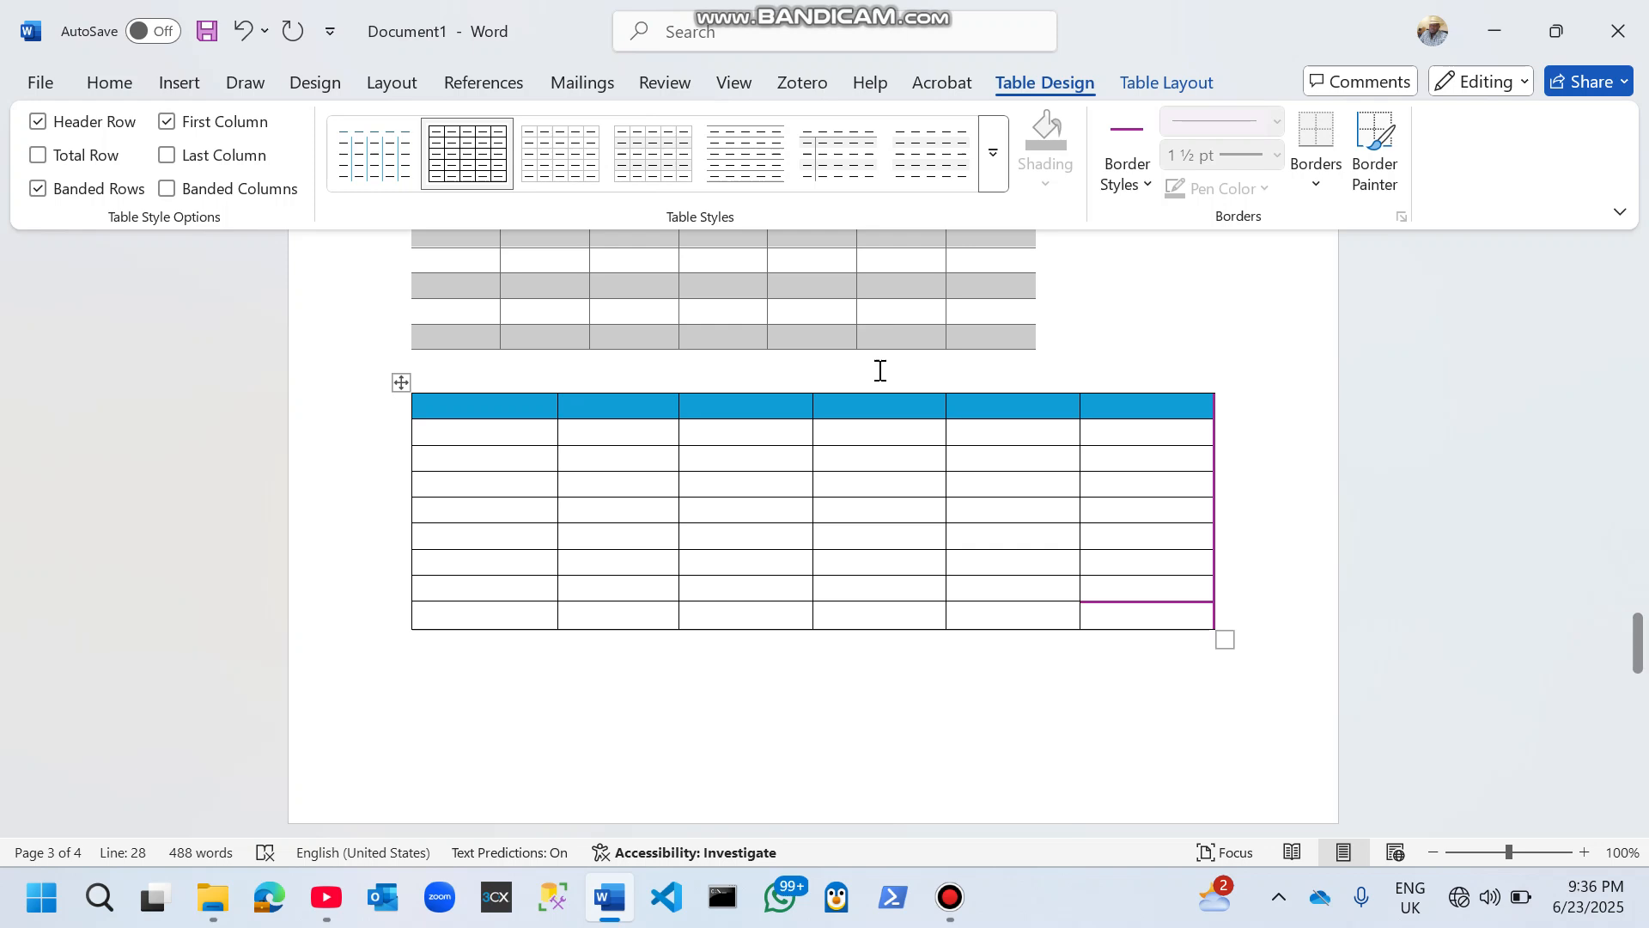
pyautogui.scroll(5, 1039, 601)
pyautogui.scroll(-2, 1034, 584)
pyautogui.scroll(-2, 1034, 585)
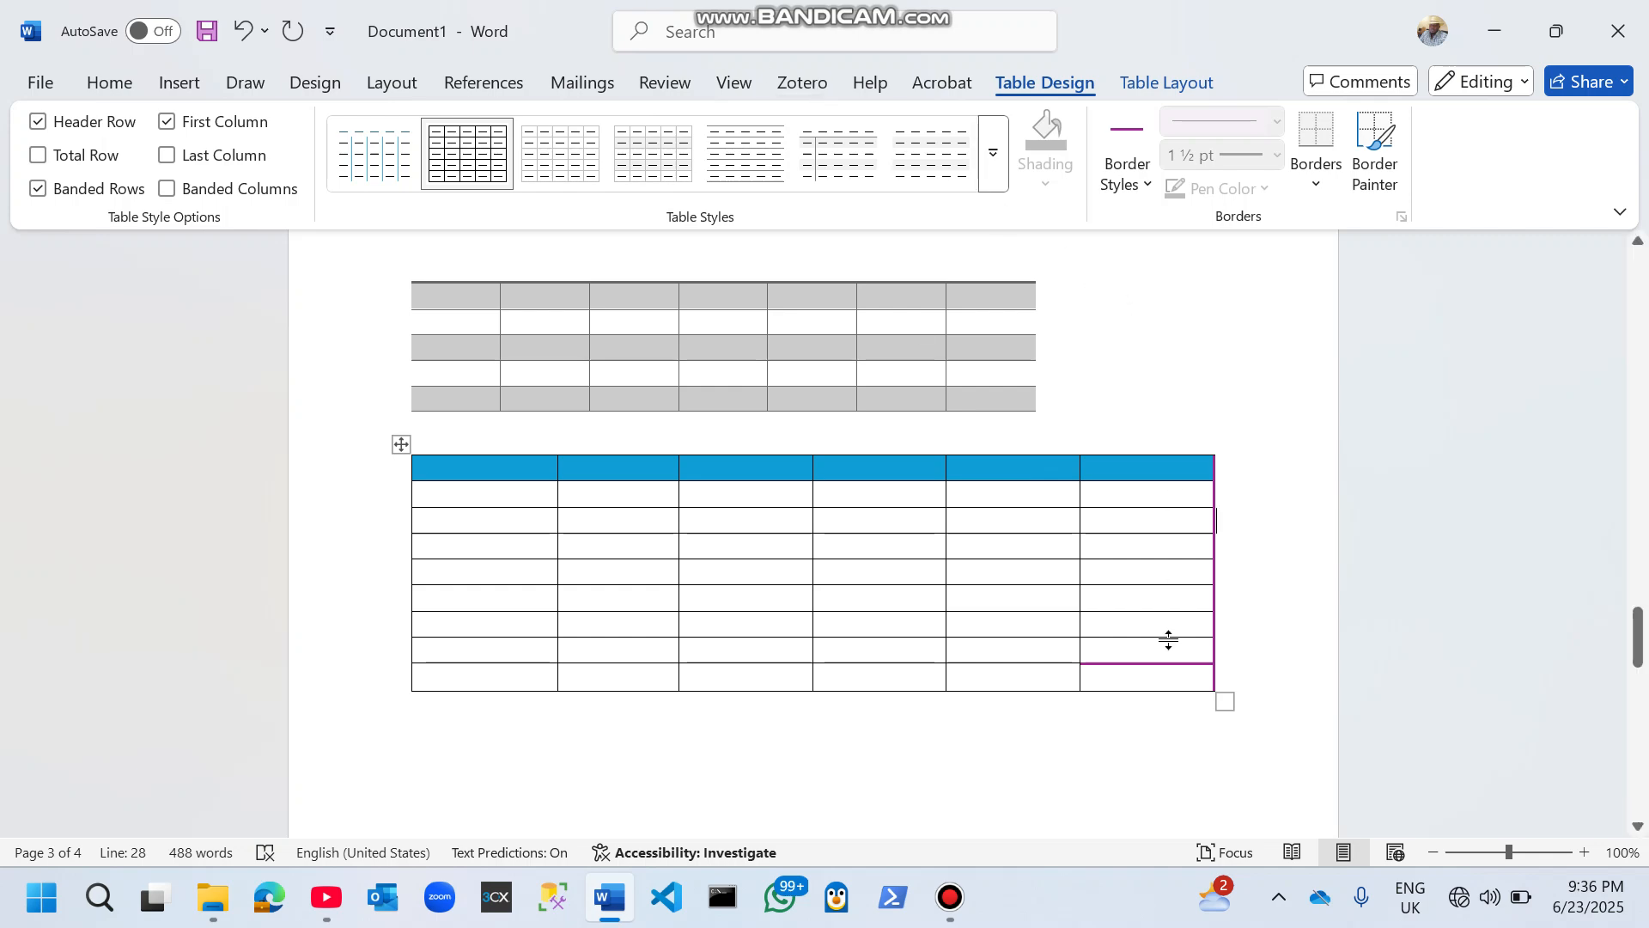
pyautogui.scroll(5, 1164, 635)
pyautogui.scroll(-3, 1125, 592)
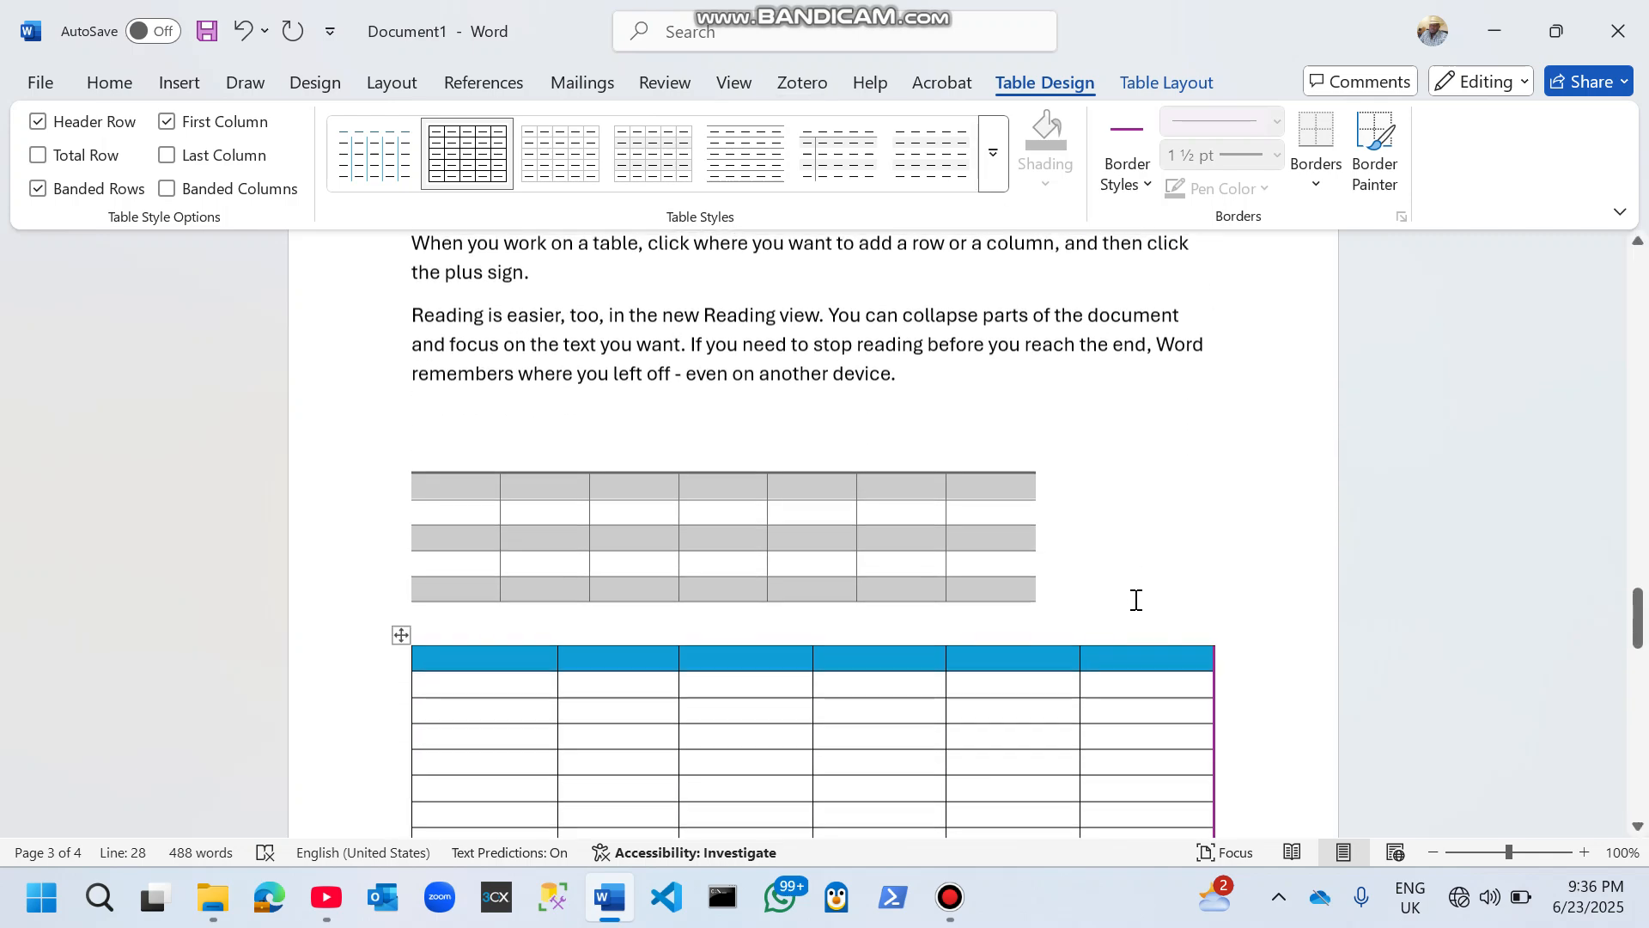
pyautogui.scroll(-3, 1135, 599)
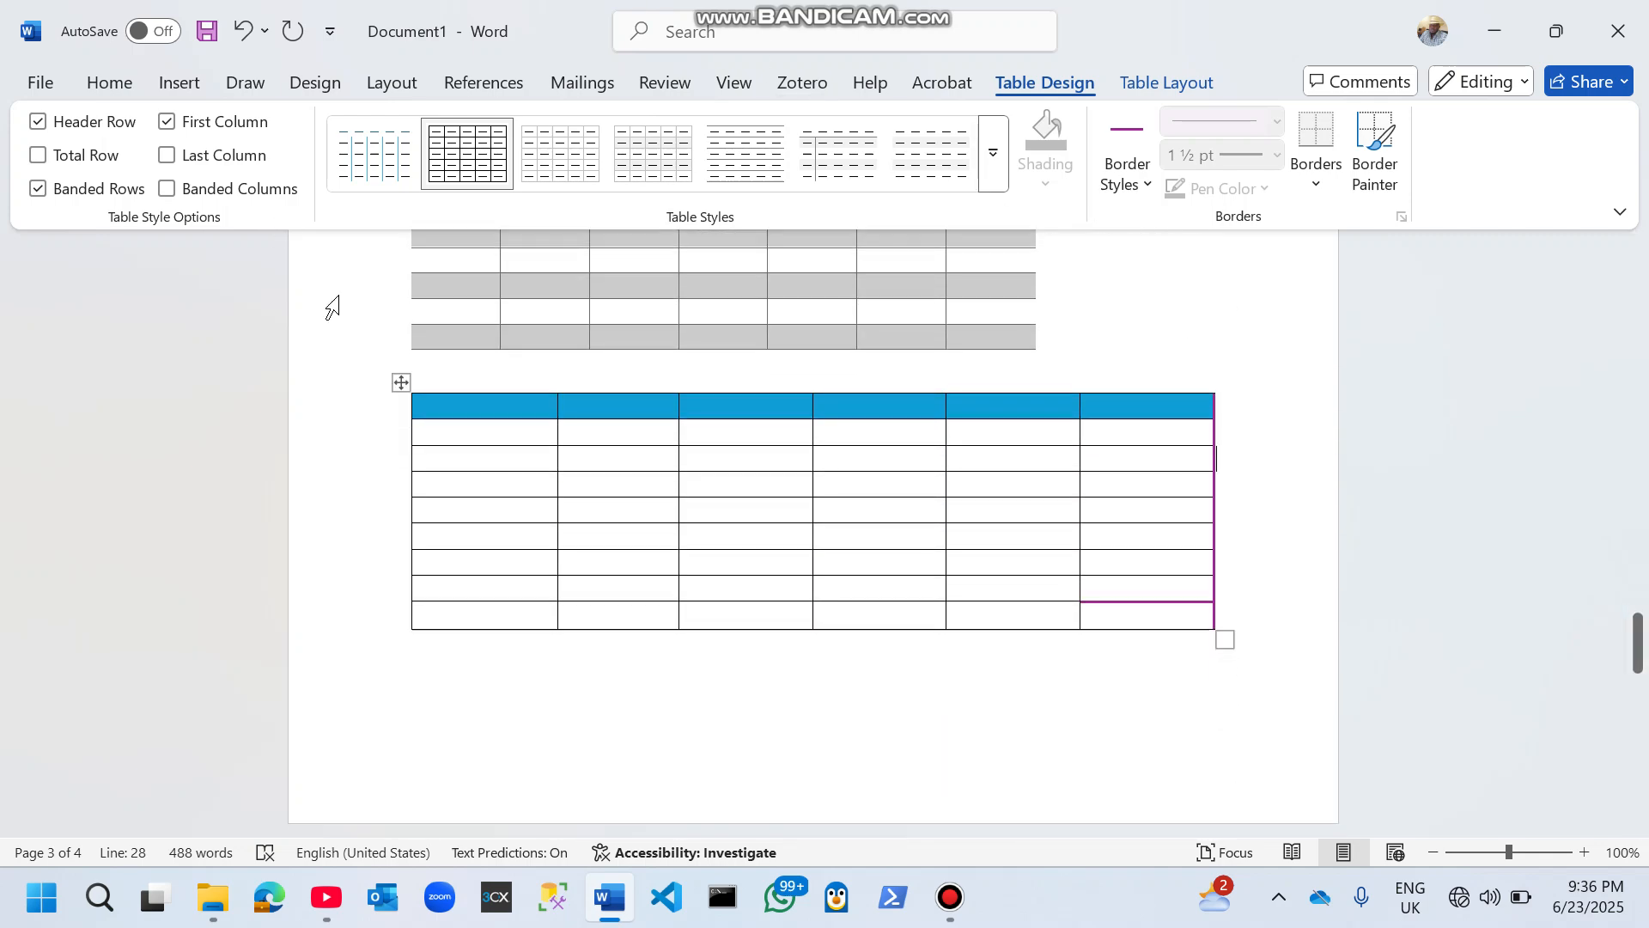
# Step: Compare the table design and table layout commands, and place the cursor in the body text above the tables to leave the table
pyautogui.click(1151, 82)
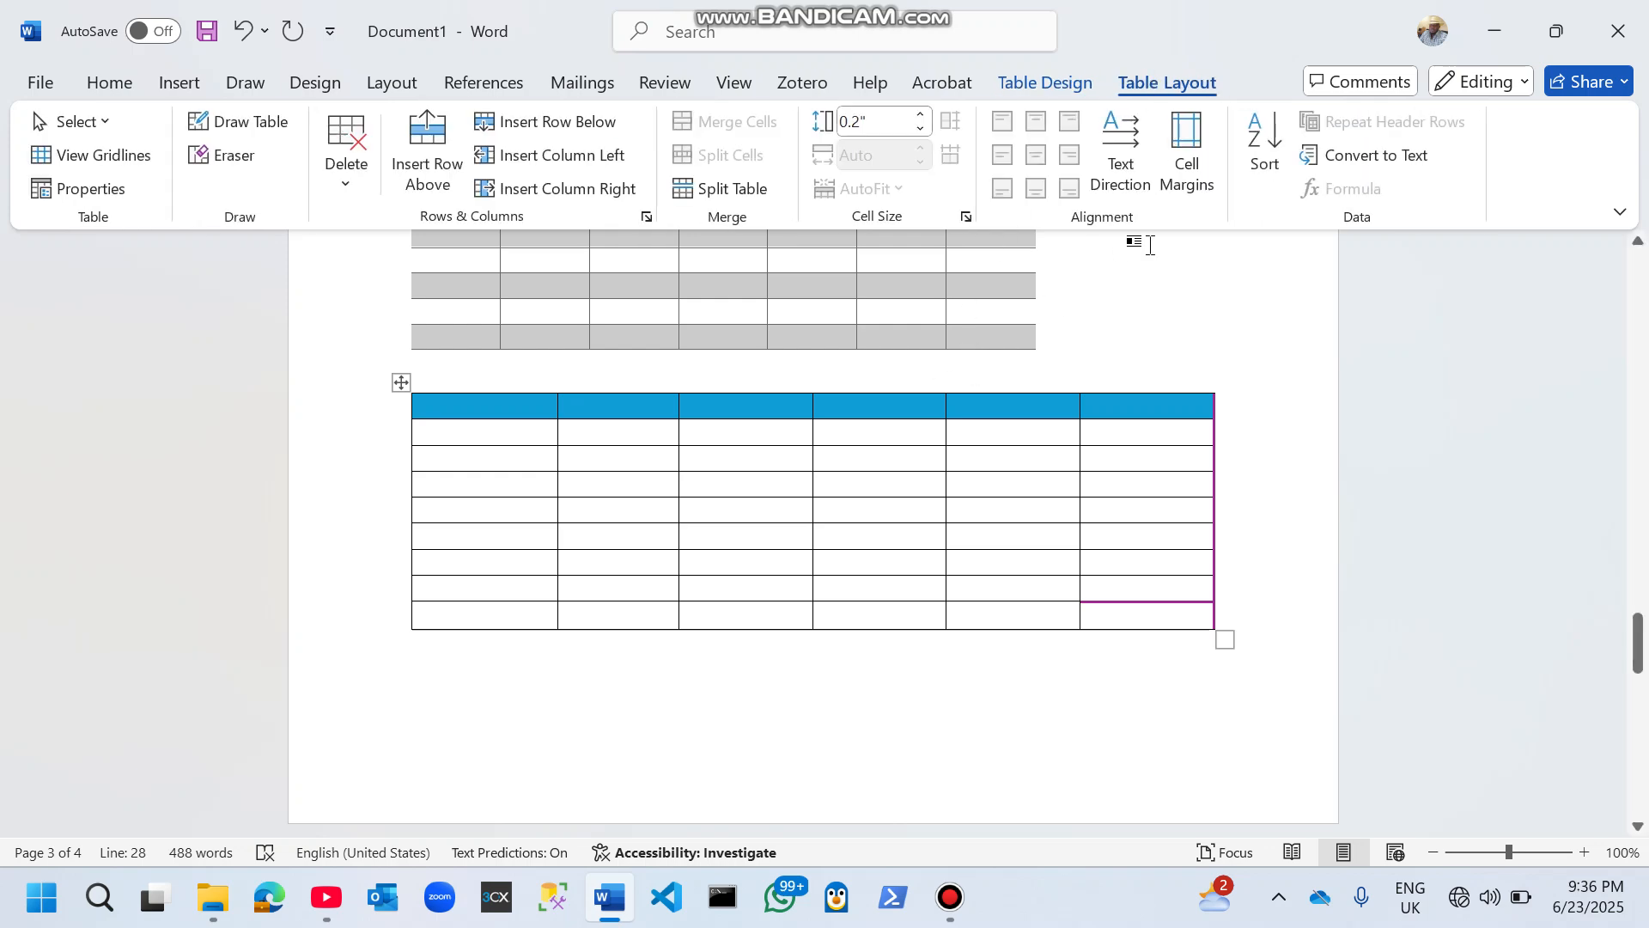
pyautogui.click(1029, 81)
pyautogui.click(1168, 83)
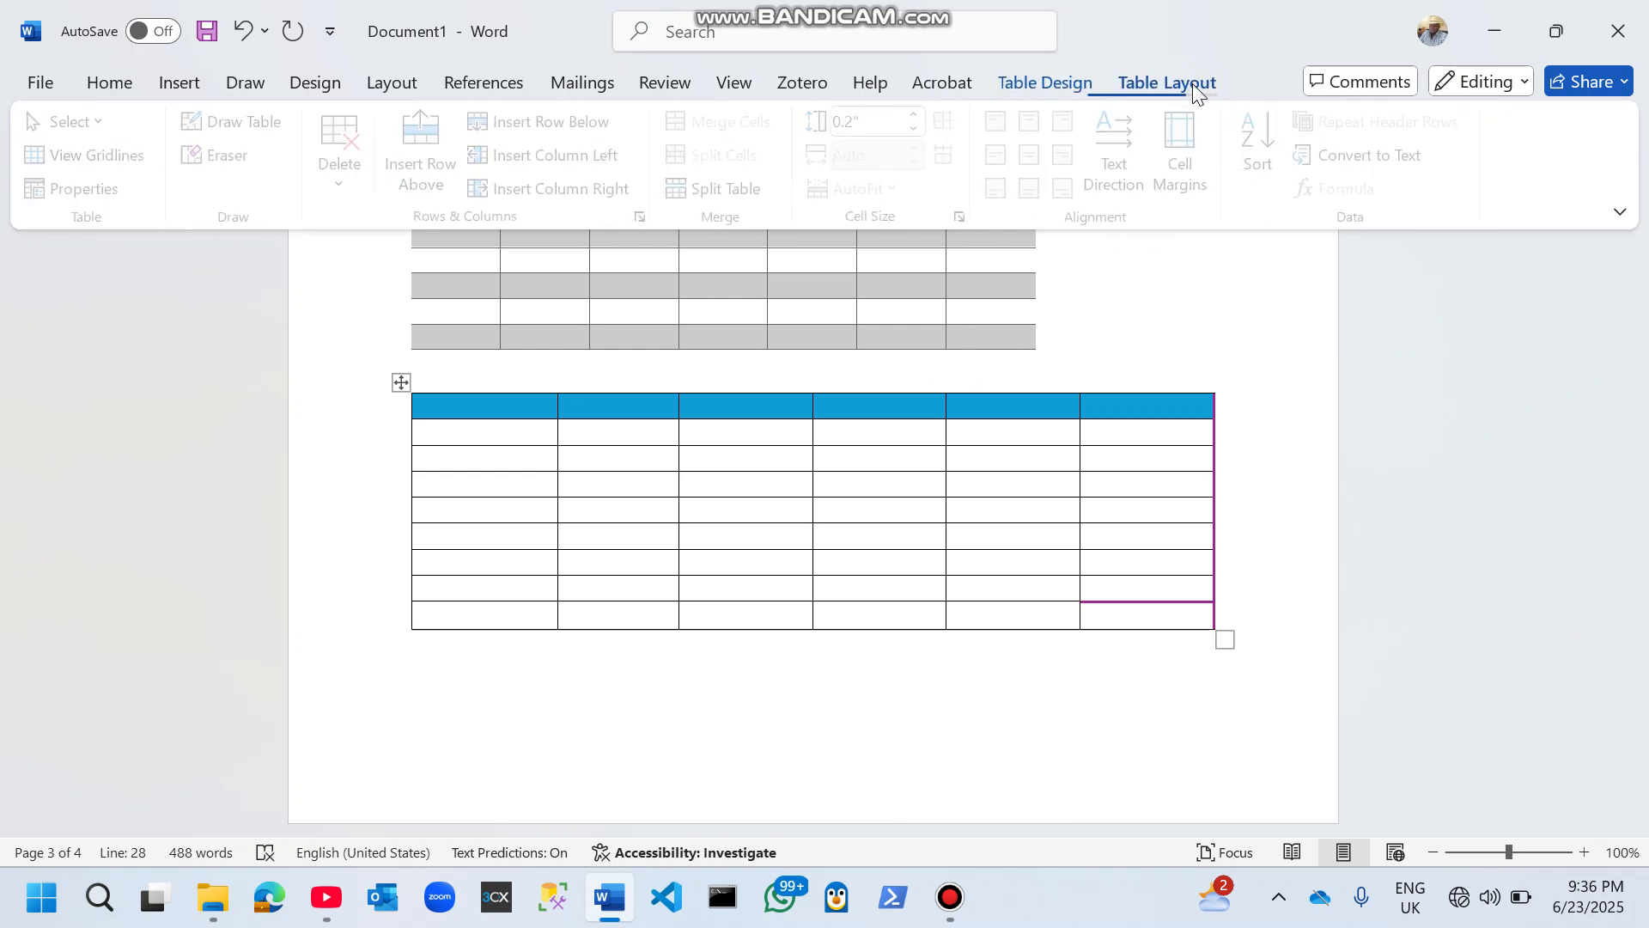
pyautogui.click(1044, 78)
pyautogui.scroll(5, 928, 309)
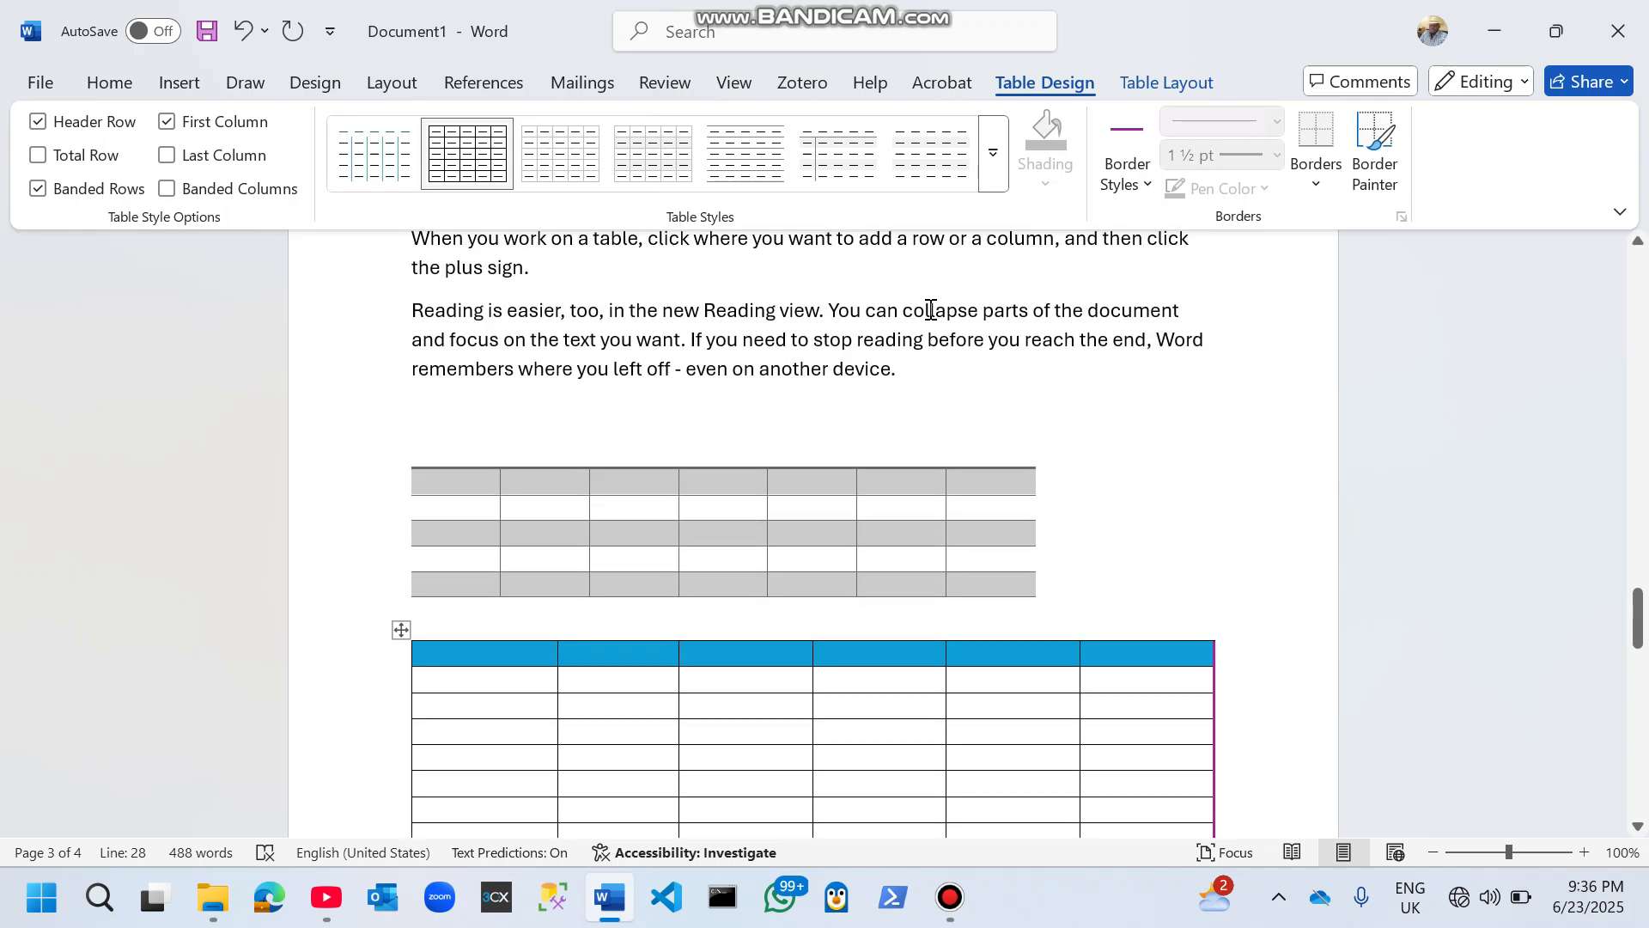
pyautogui.click(1180, 81)
pyautogui.click(1047, 86)
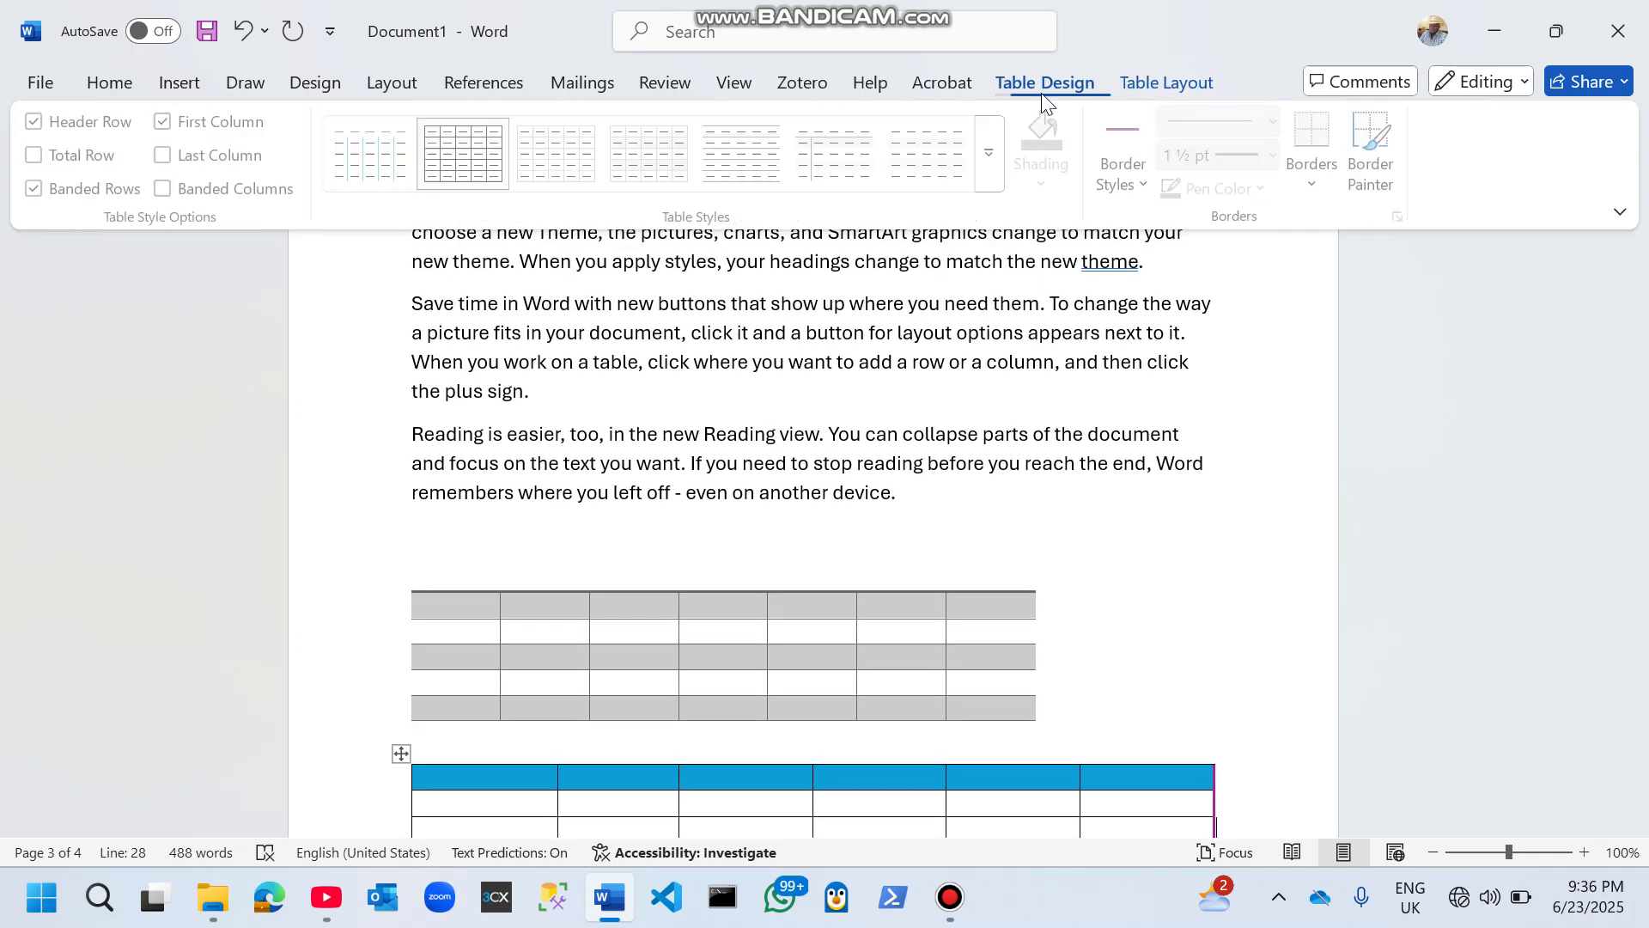
pyautogui.click(835, 465)
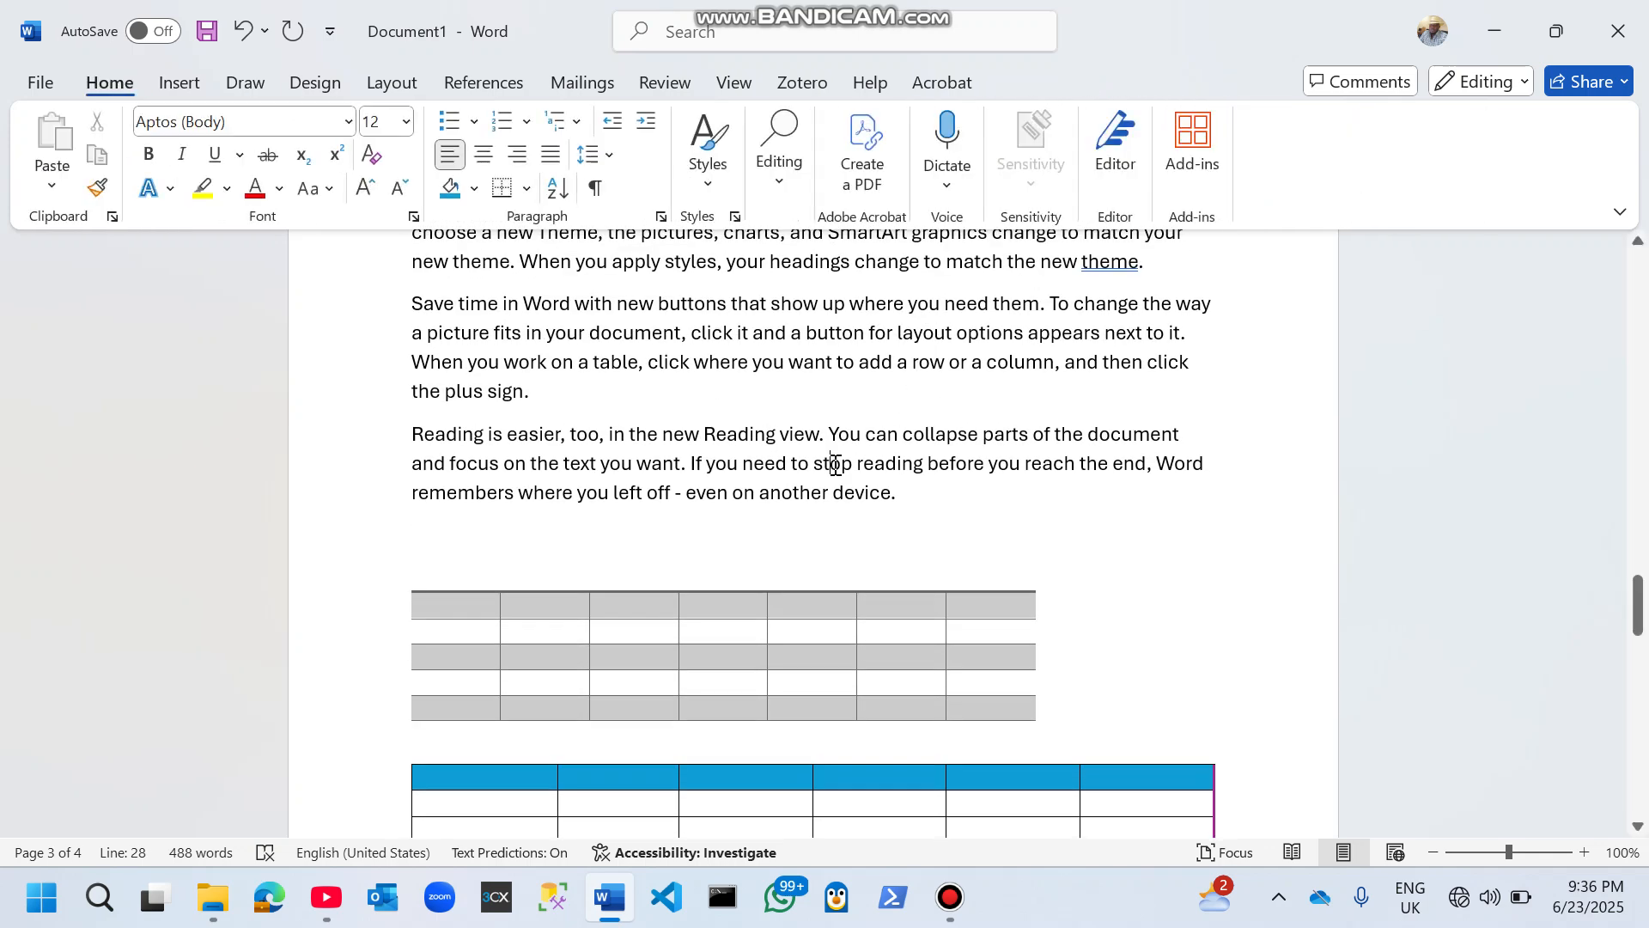
pyautogui.scroll(-4, 835, 465)
pyautogui.scroll(1, 835, 465)
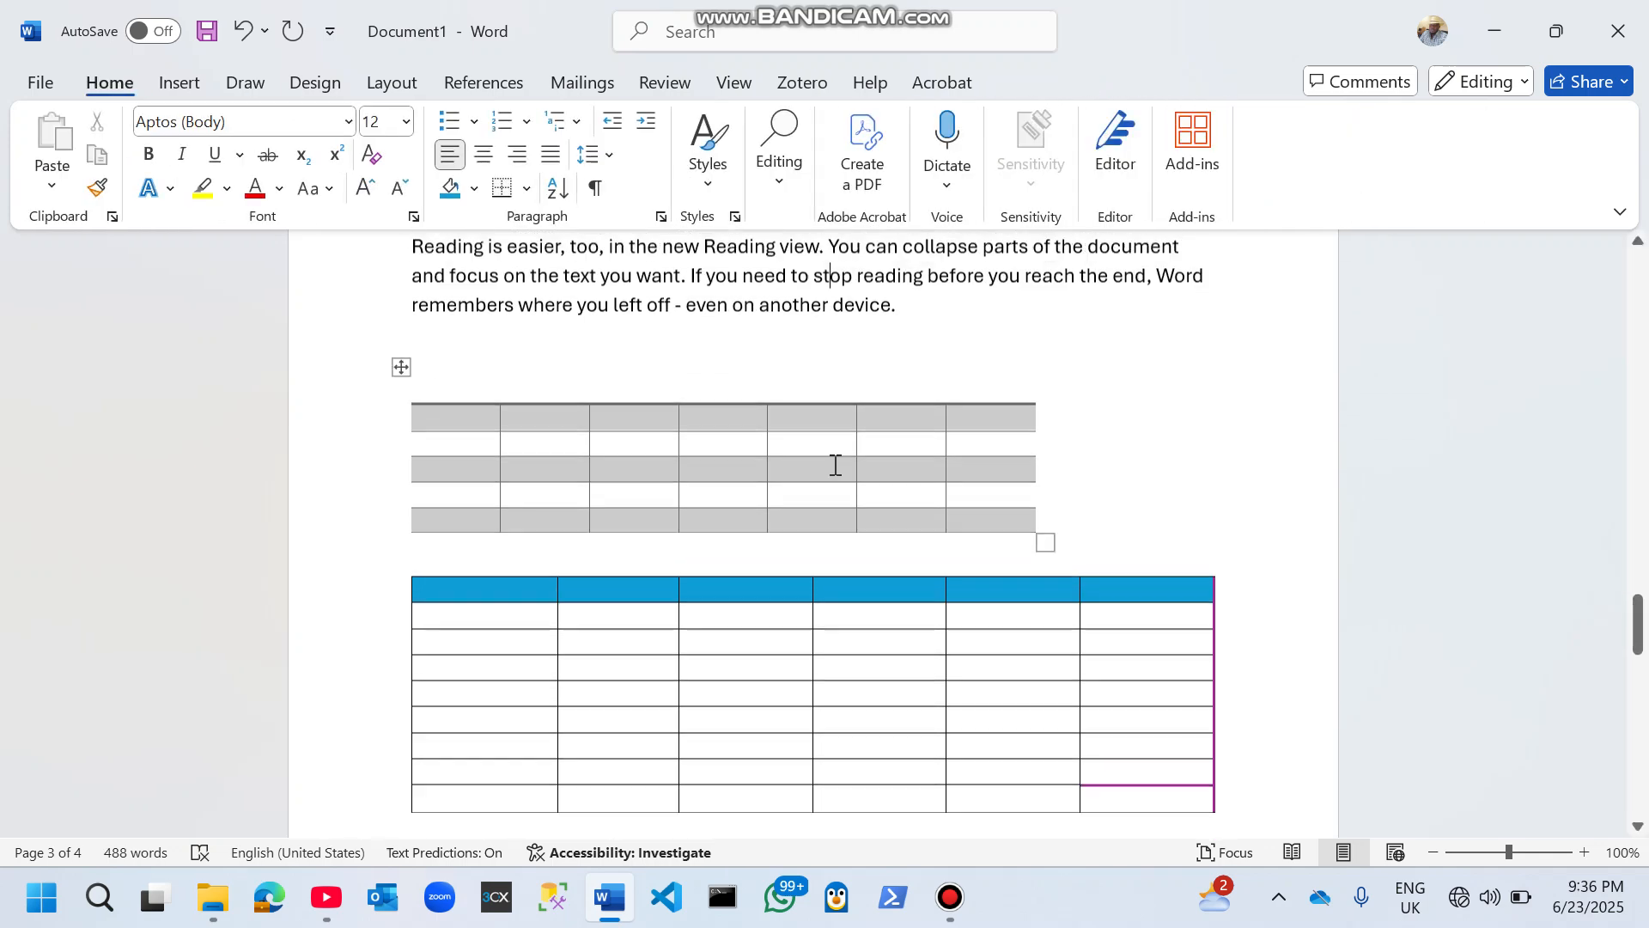
pyautogui.scroll(-1, 834, 465)
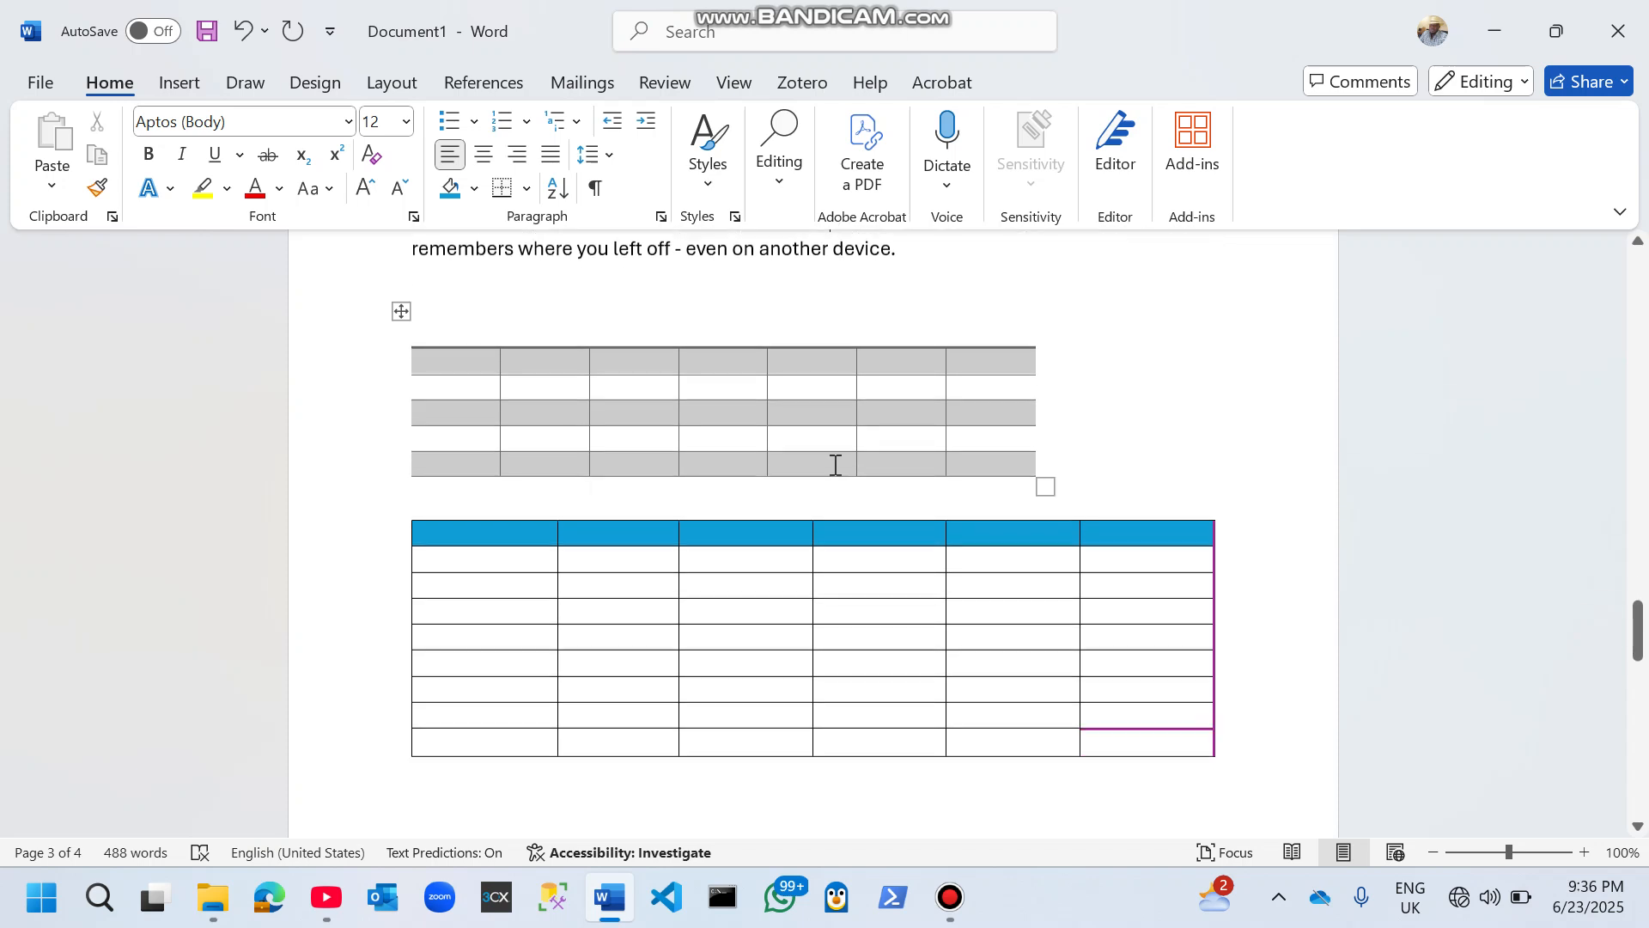
# Step: Place the cursor in the six-column table's second row and examine its table design and table layout commands
pyautogui.click(487, 562)
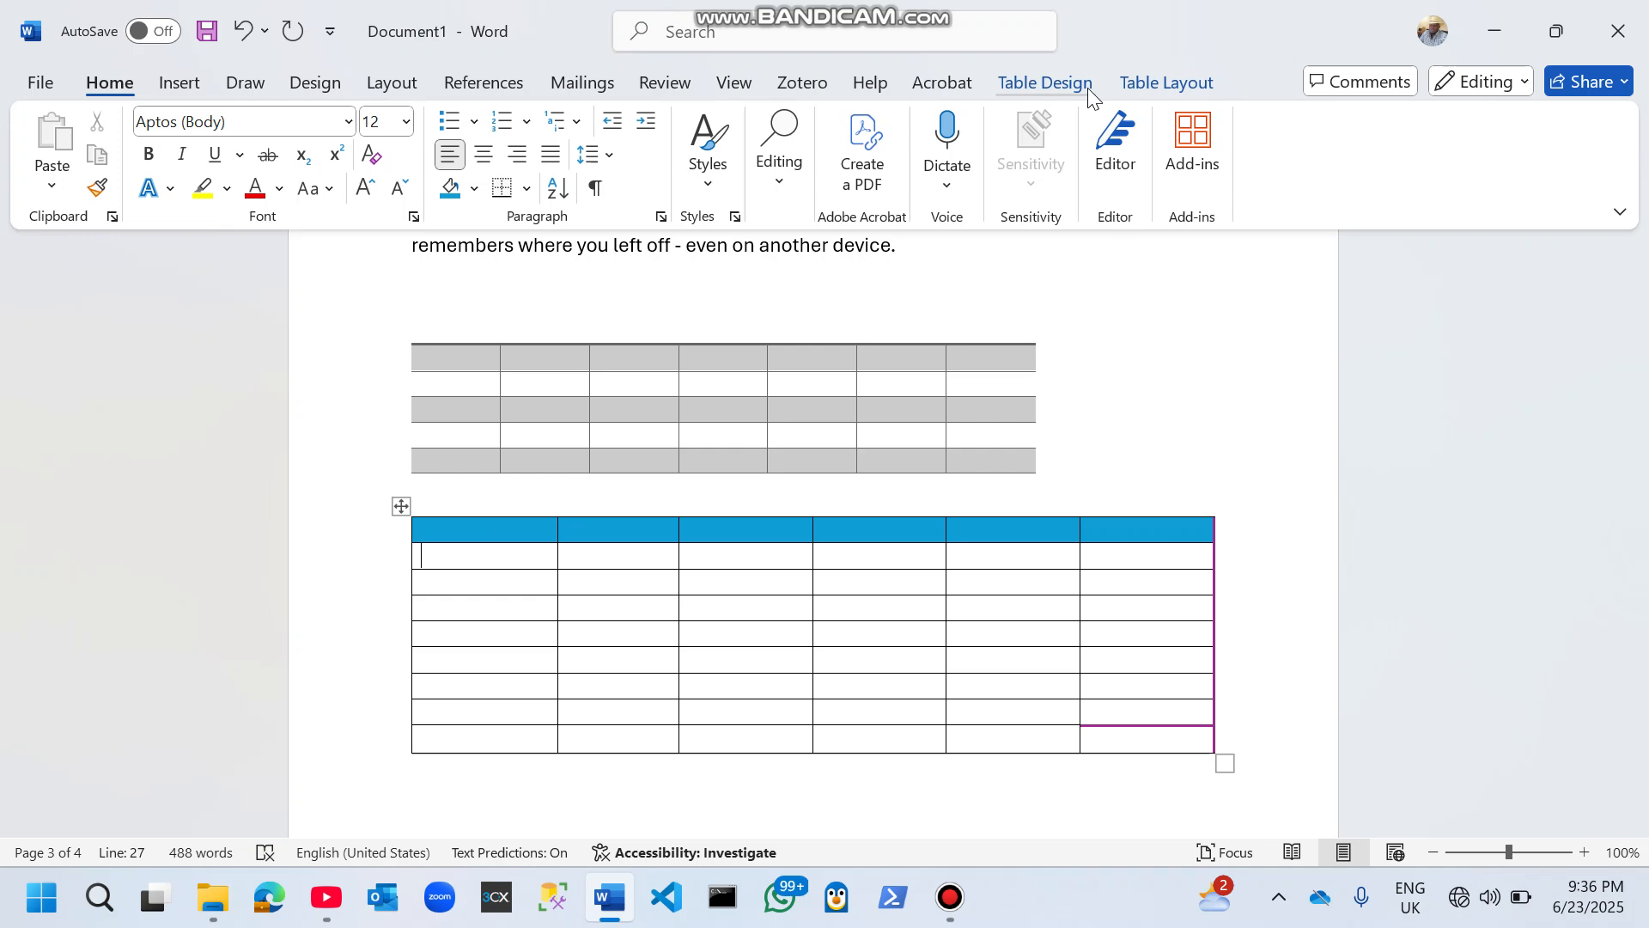
pyautogui.click(1203, 85)
pyautogui.click(1044, 86)
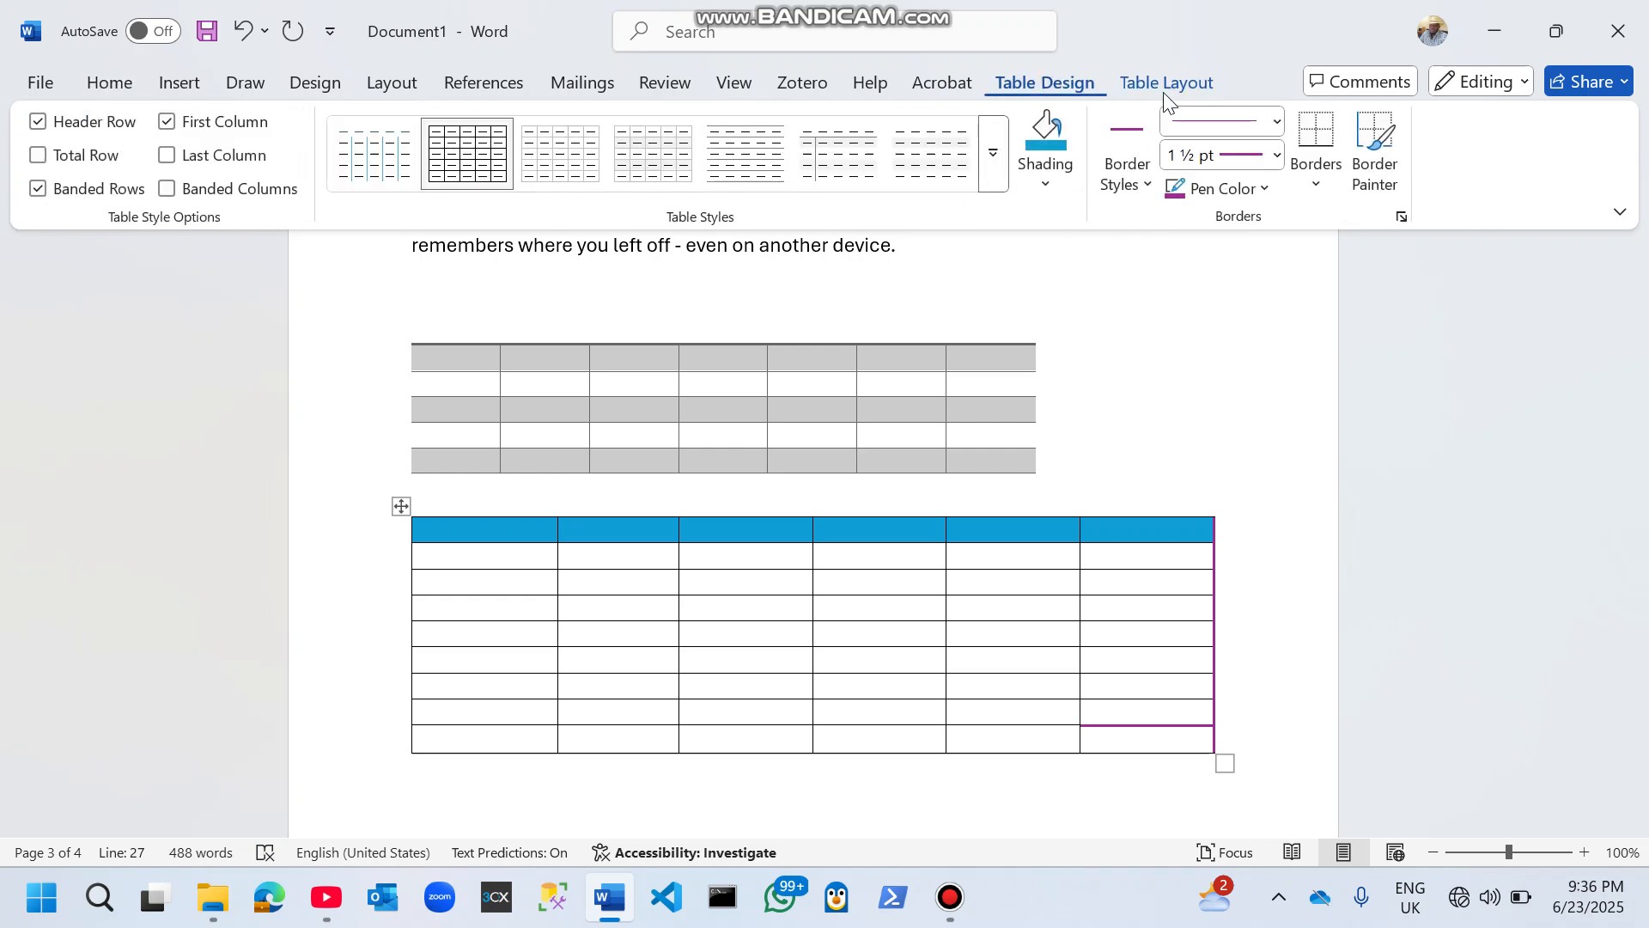
pyautogui.click(1176, 82)
pyautogui.click(1049, 79)
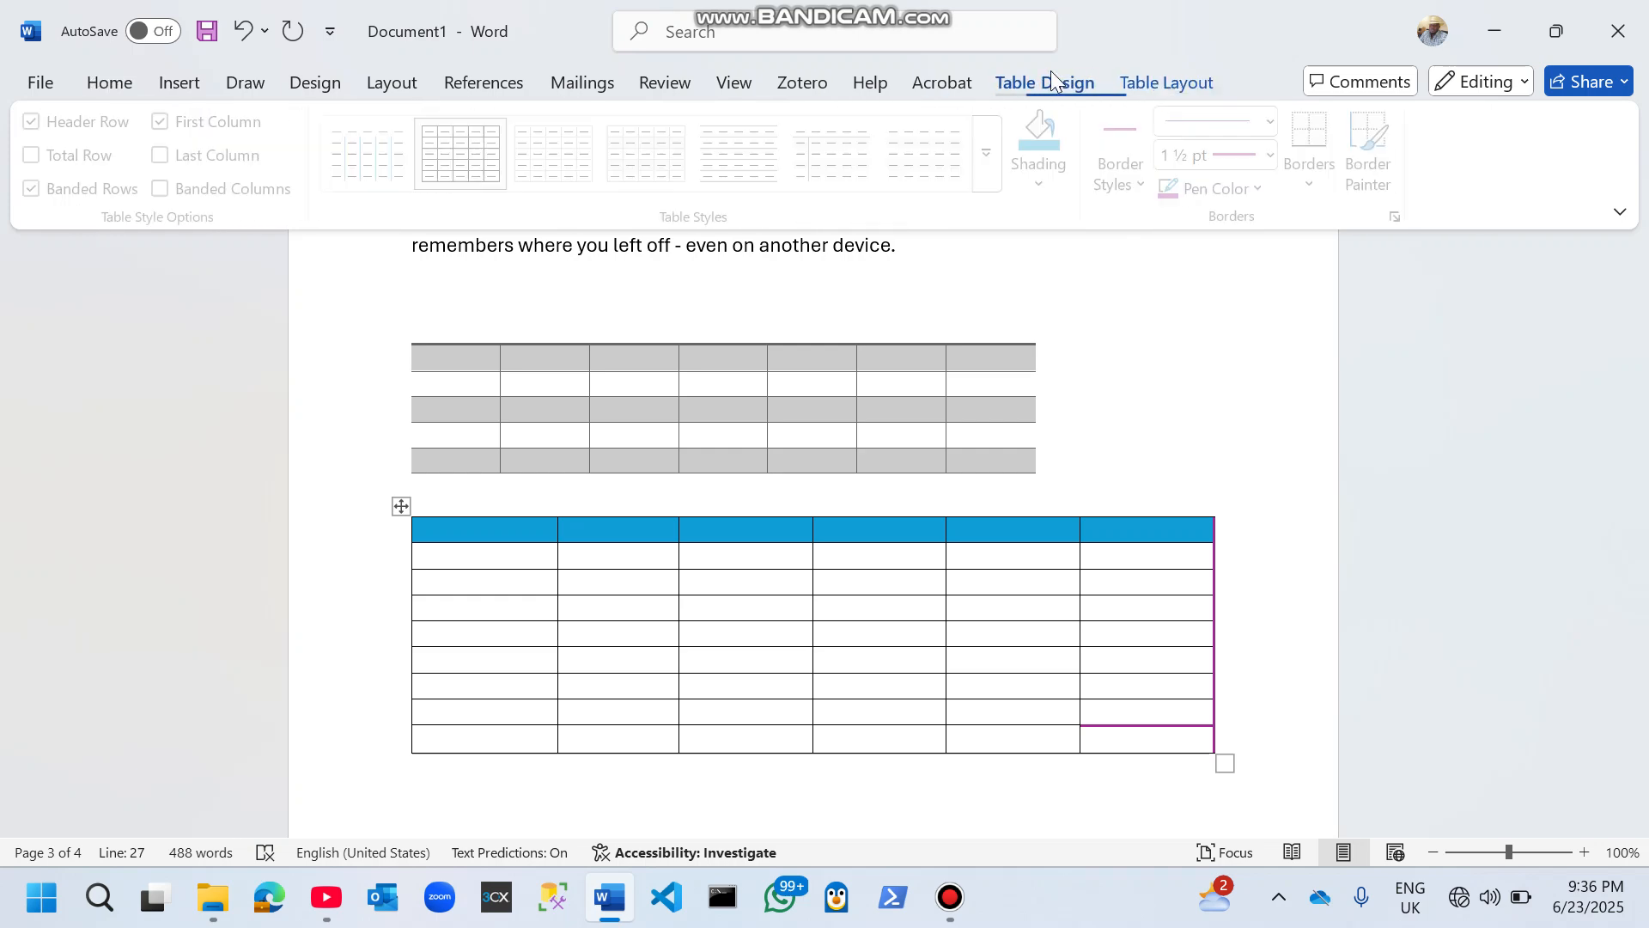
pyautogui.click(1143, 79)
pyautogui.click(1028, 79)
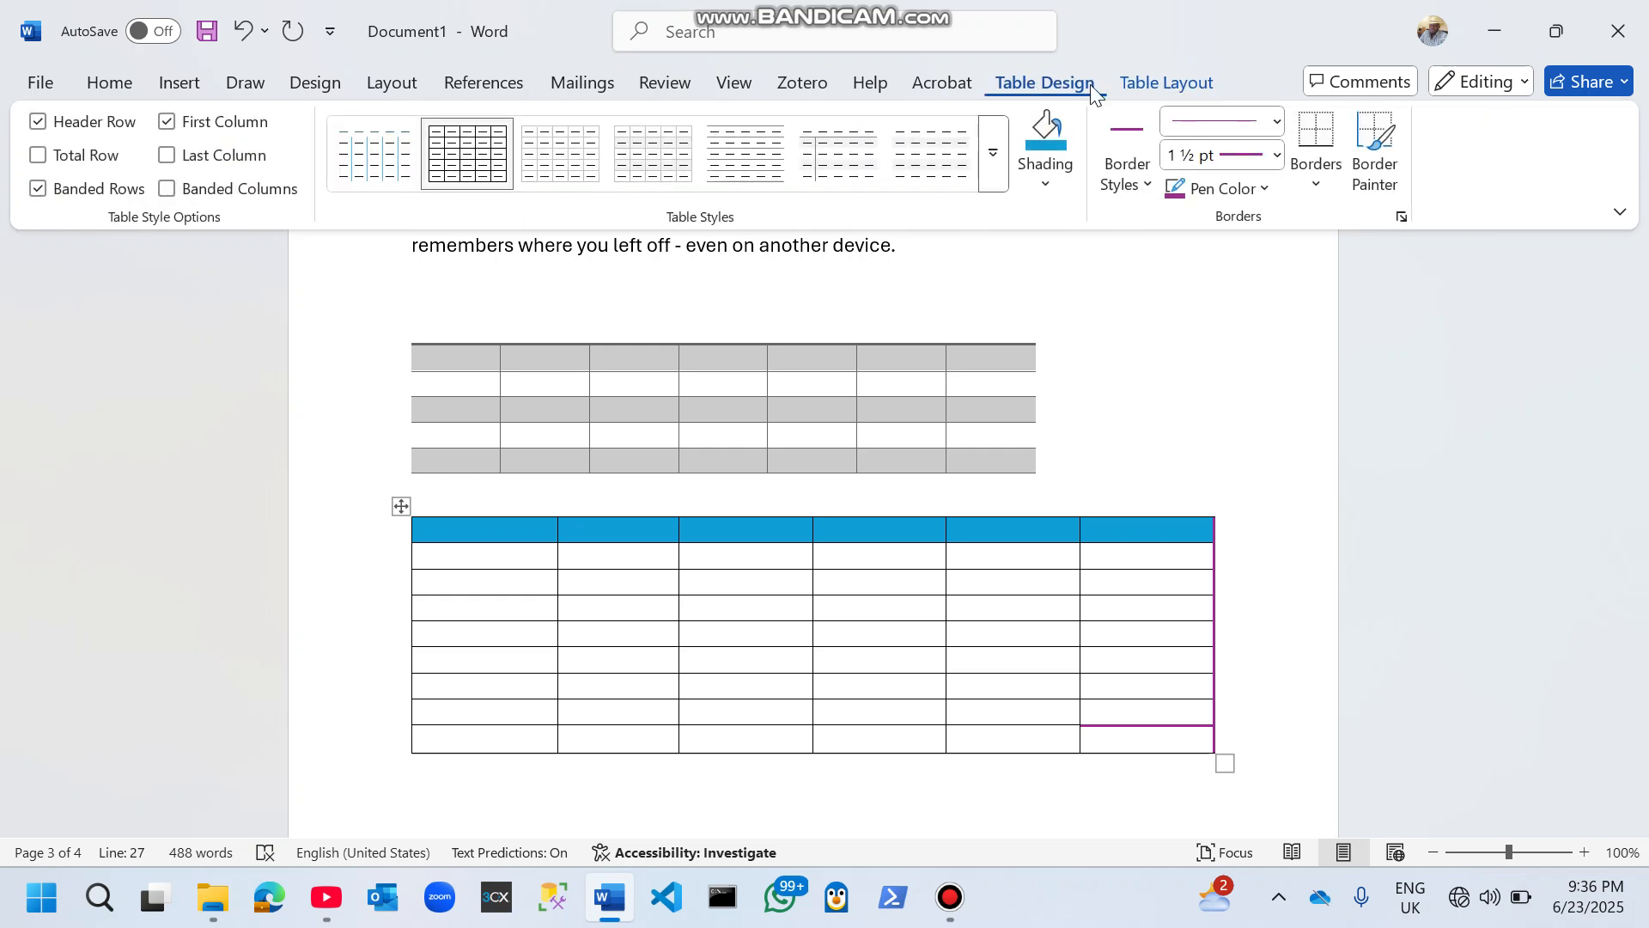
pyautogui.click(1146, 76)
pyautogui.click(1039, 81)
pyautogui.click(1178, 86)
pyautogui.click(1058, 81)
pyautogui.click(1155, 82)
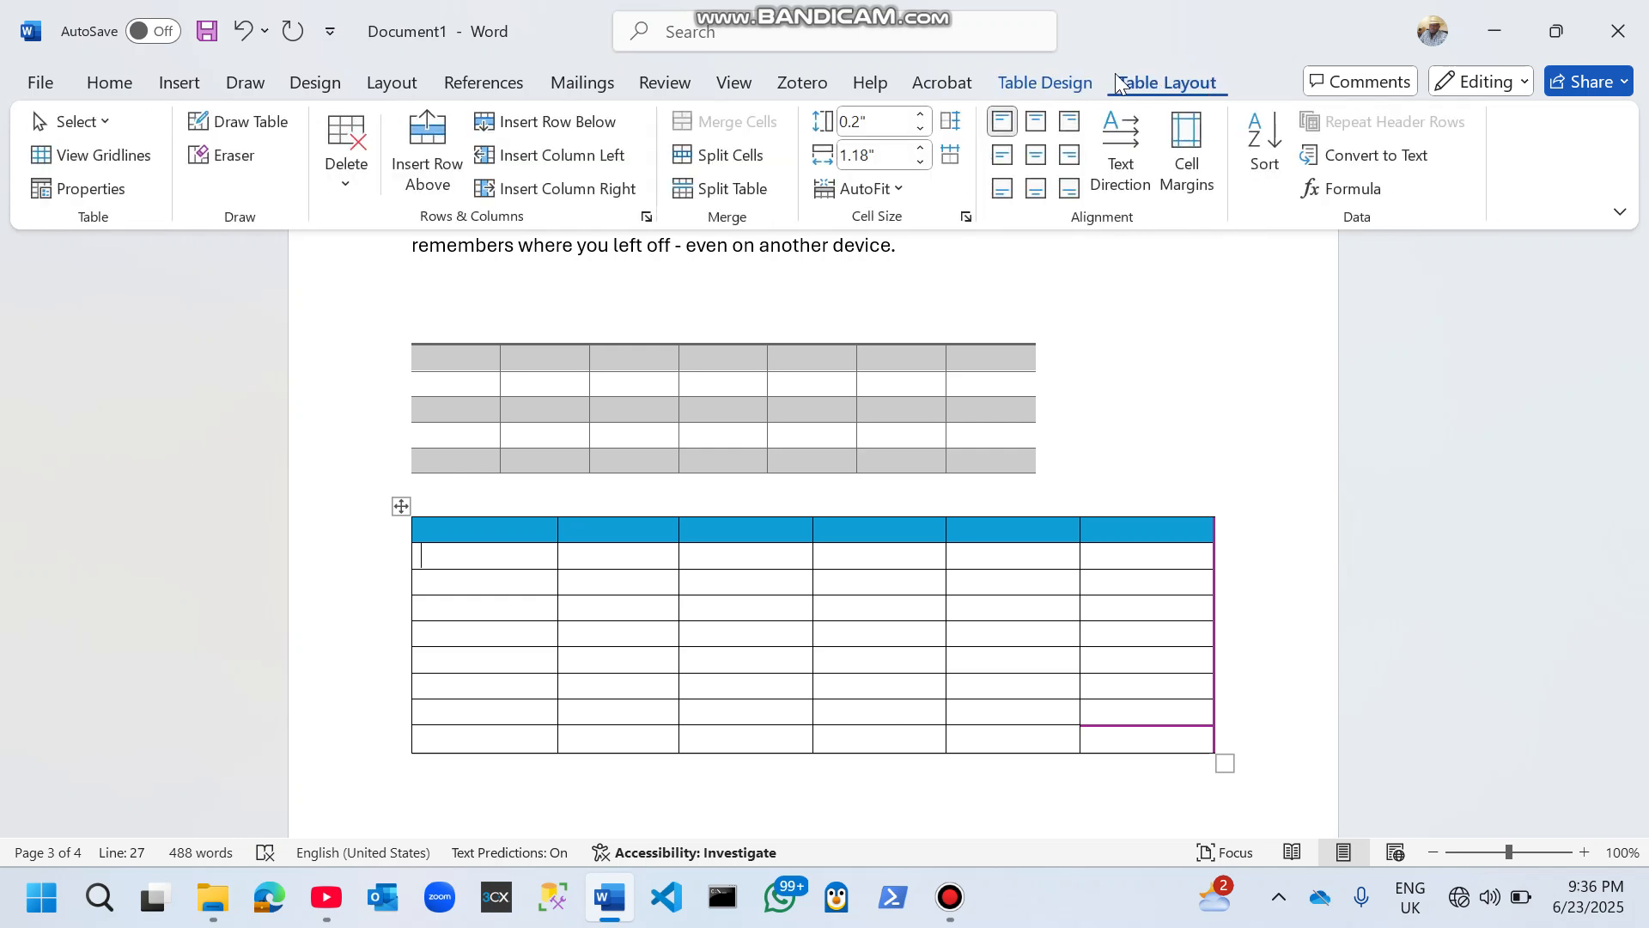
pyautogui.click(1065, 82)
pyautogui.click(1204, 80)
# Step: Add a blank line below the table on page 4, at the end of the document
pyautogui.click(176, 82)
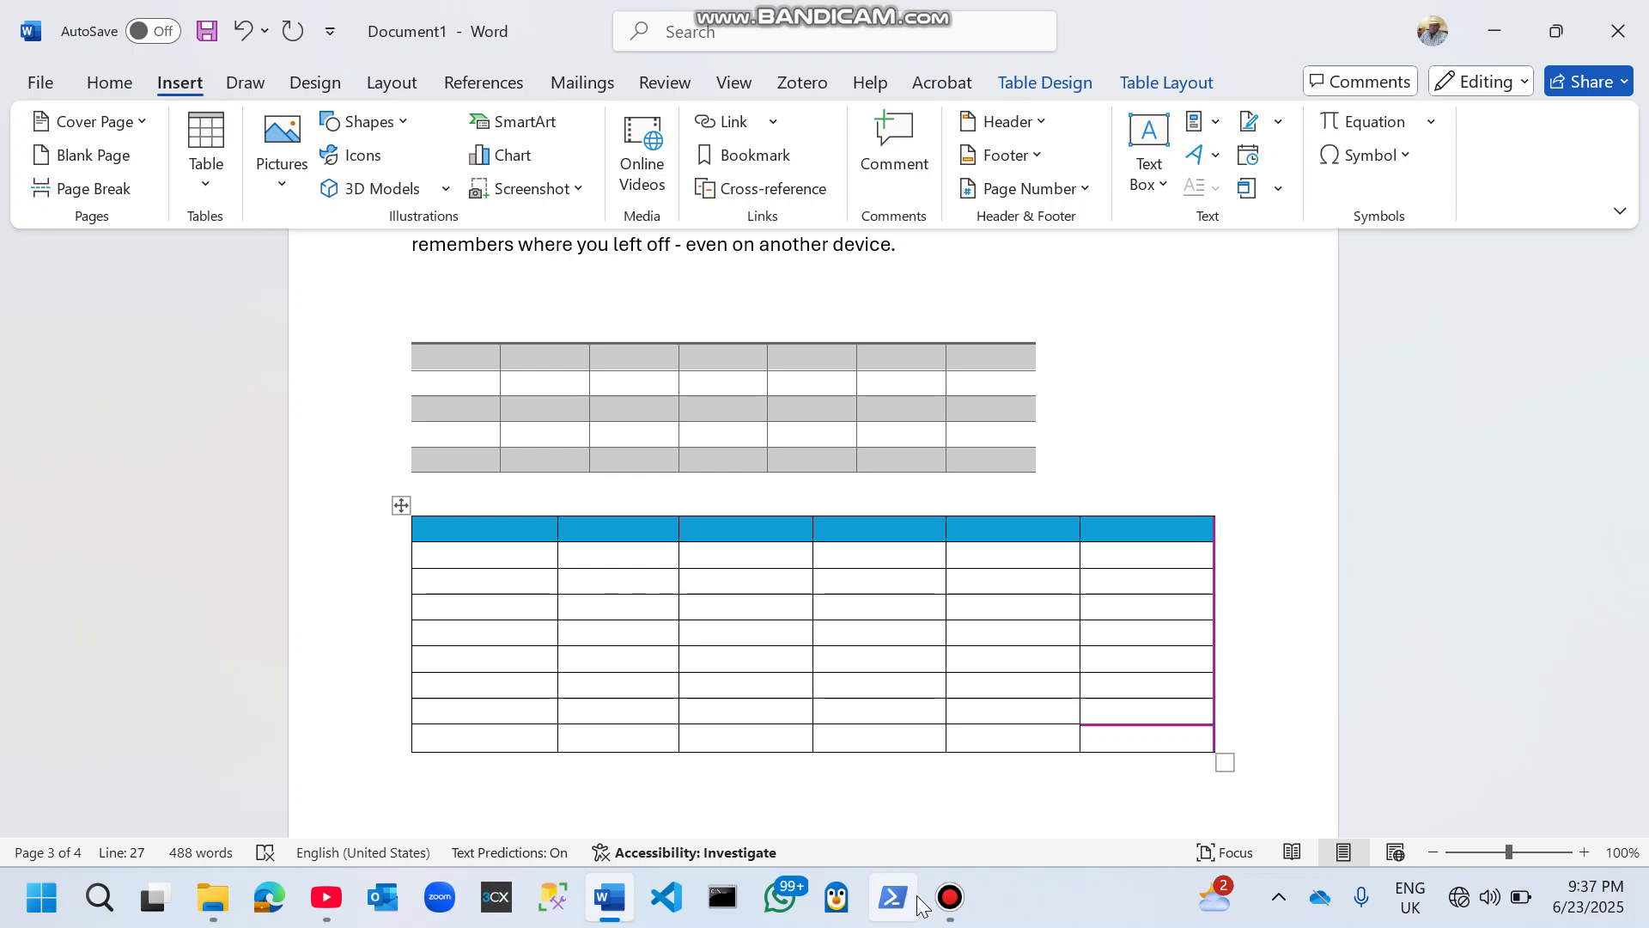
pyautogui.click(949, 897)
pyautogui.click(950, 898)
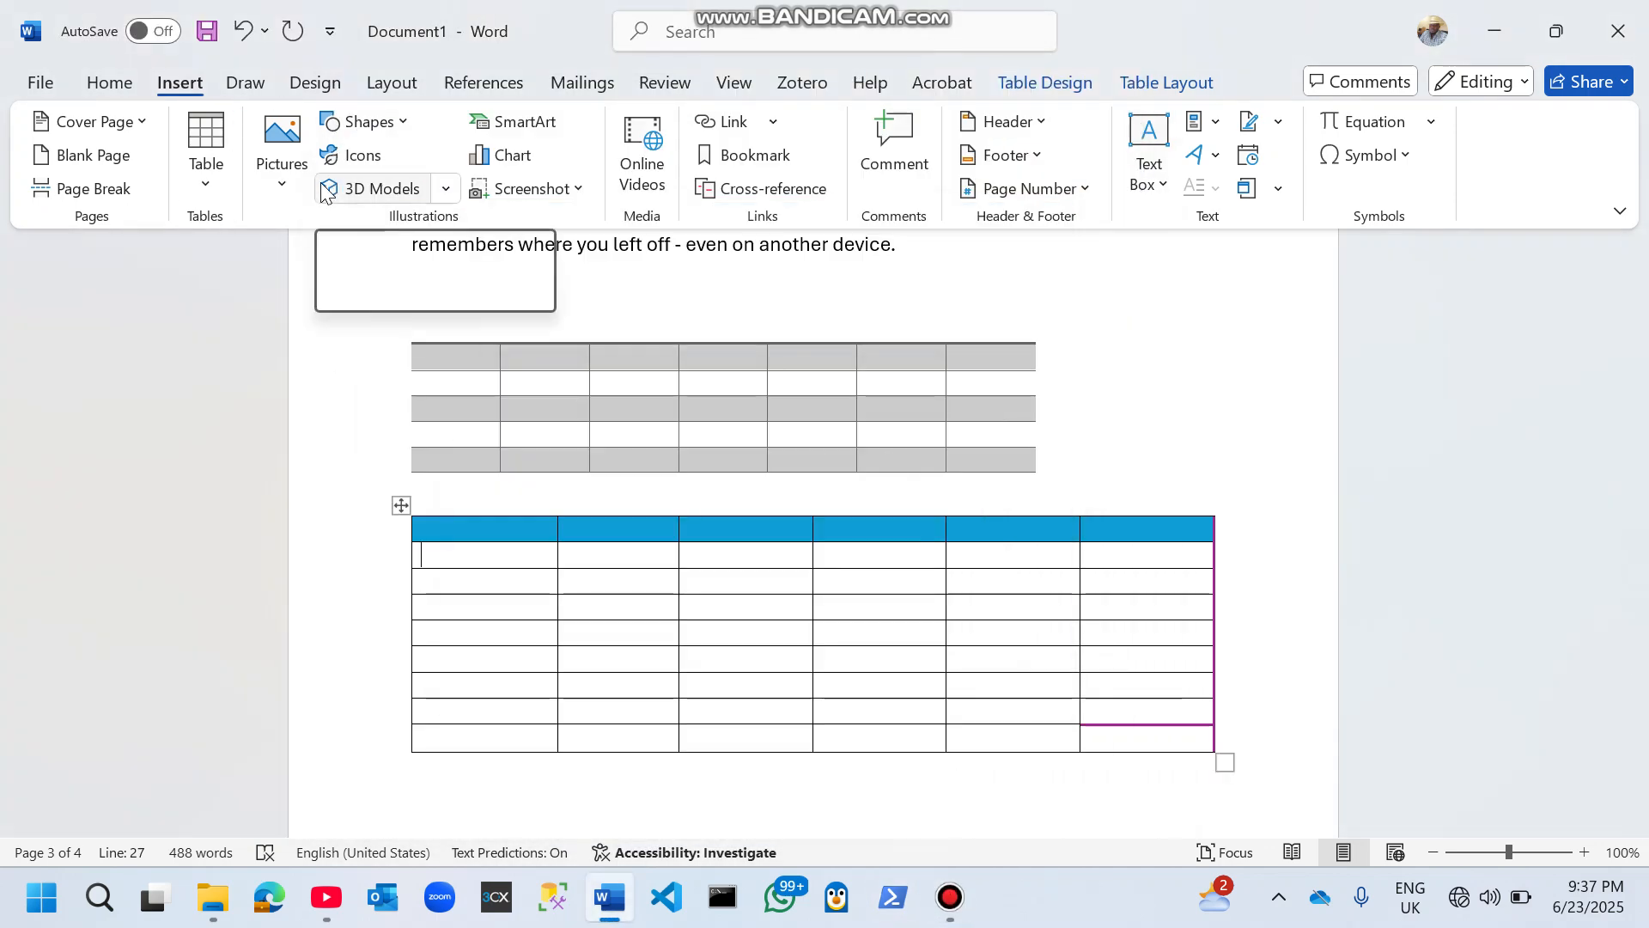
pyautogui.scroll(-5, 1001, 527)
pyautogui.click(968, 549)
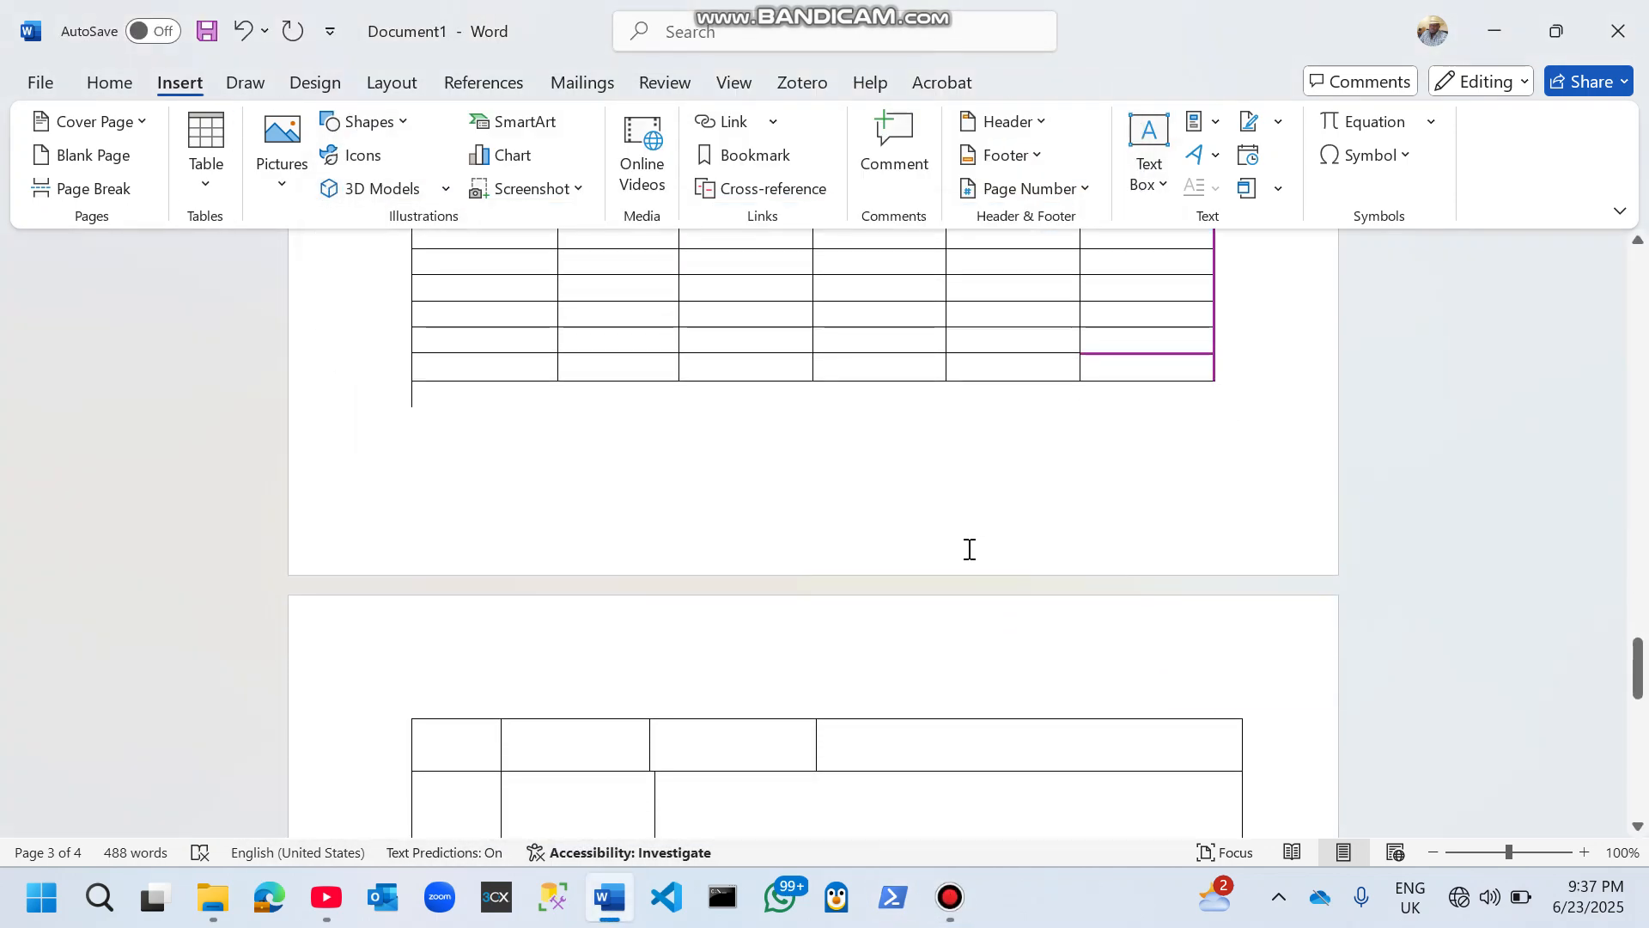
pyautogui.scroll(-4, 968, 549)
pyautogui.scroll(-4, 970, 549)
pyautogui.scroll(1, 909, 467)
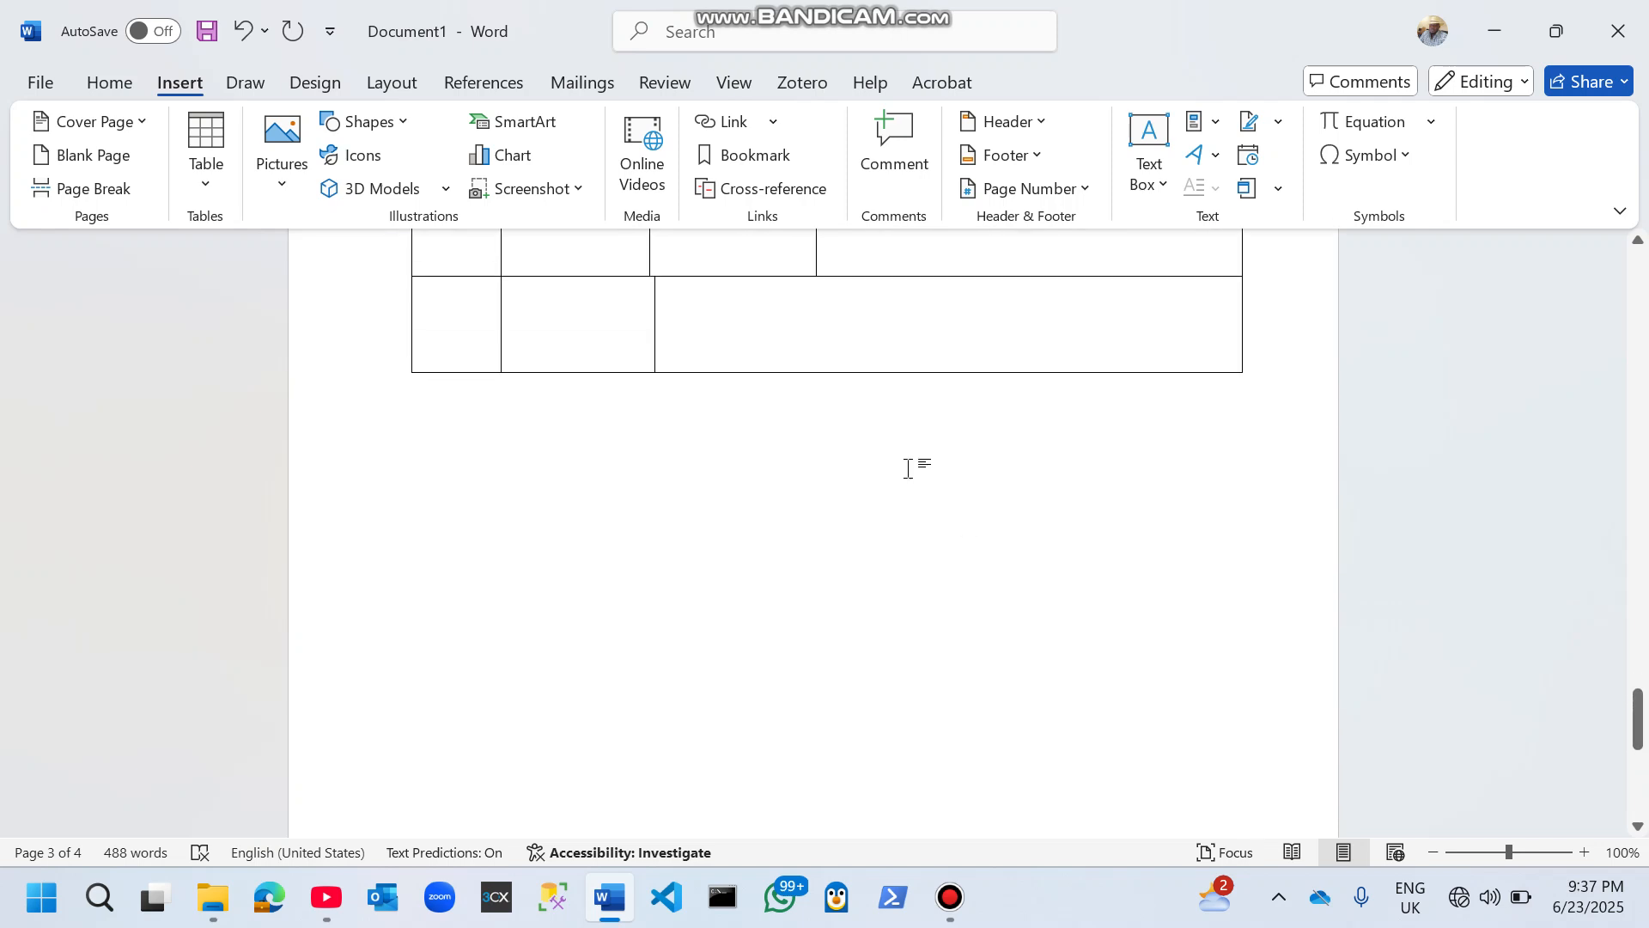
pyautogui.click(908, 468)
pyautogui.press('Return')
pyautogui.scroll(2, 908, 468)
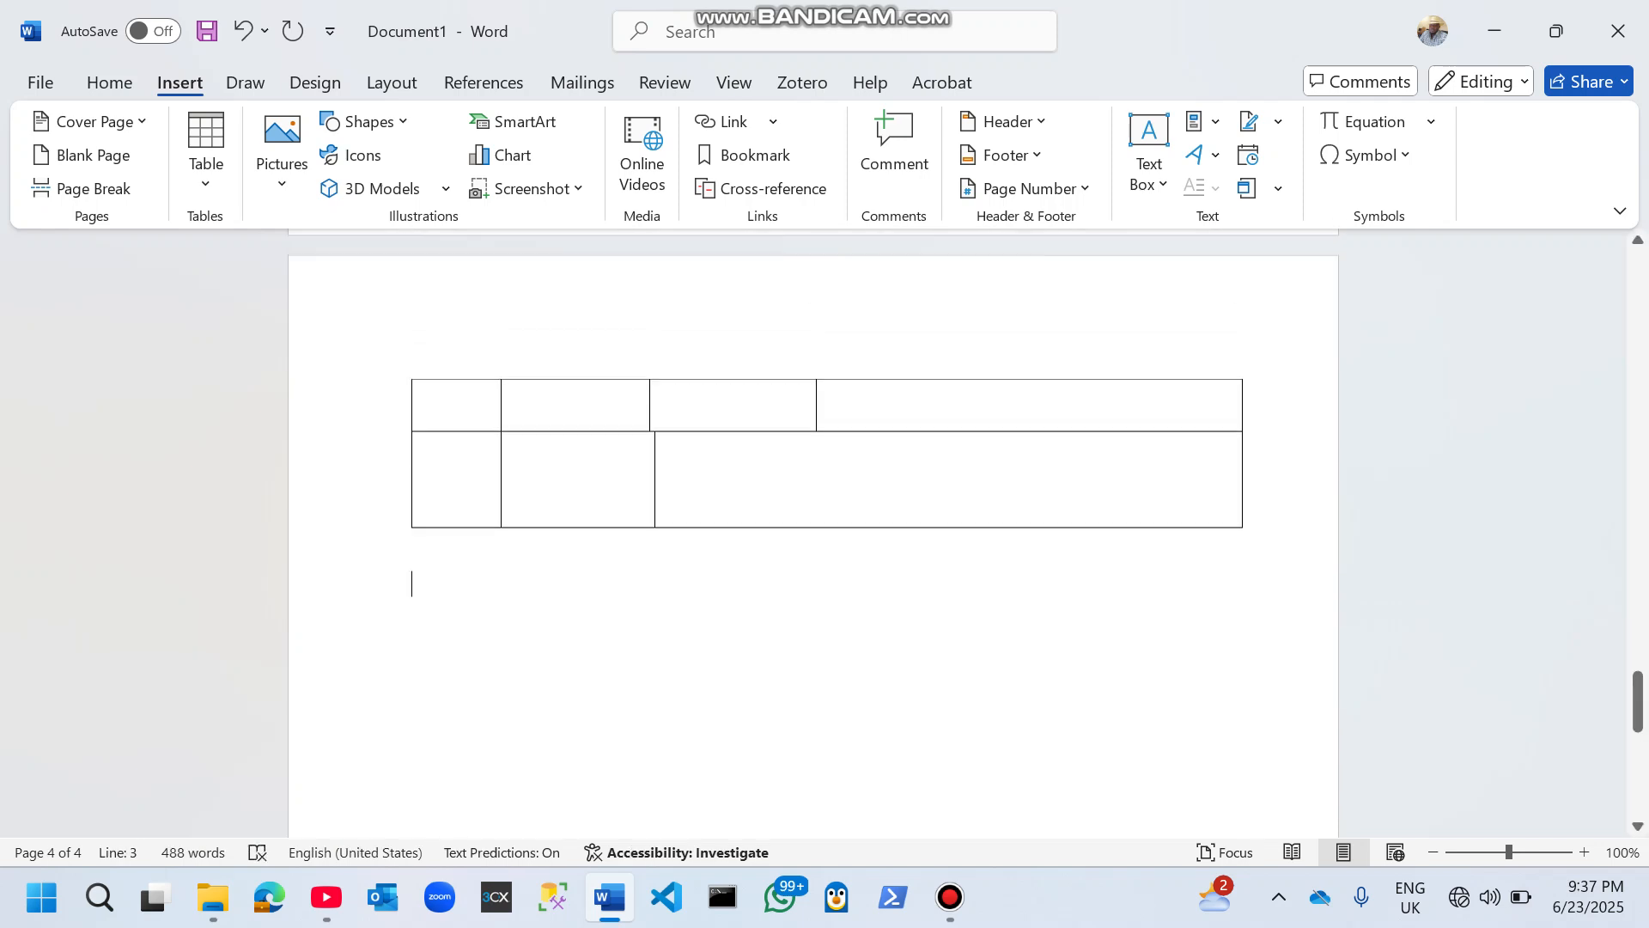
pyautogui.scroll(2, 908, 468)
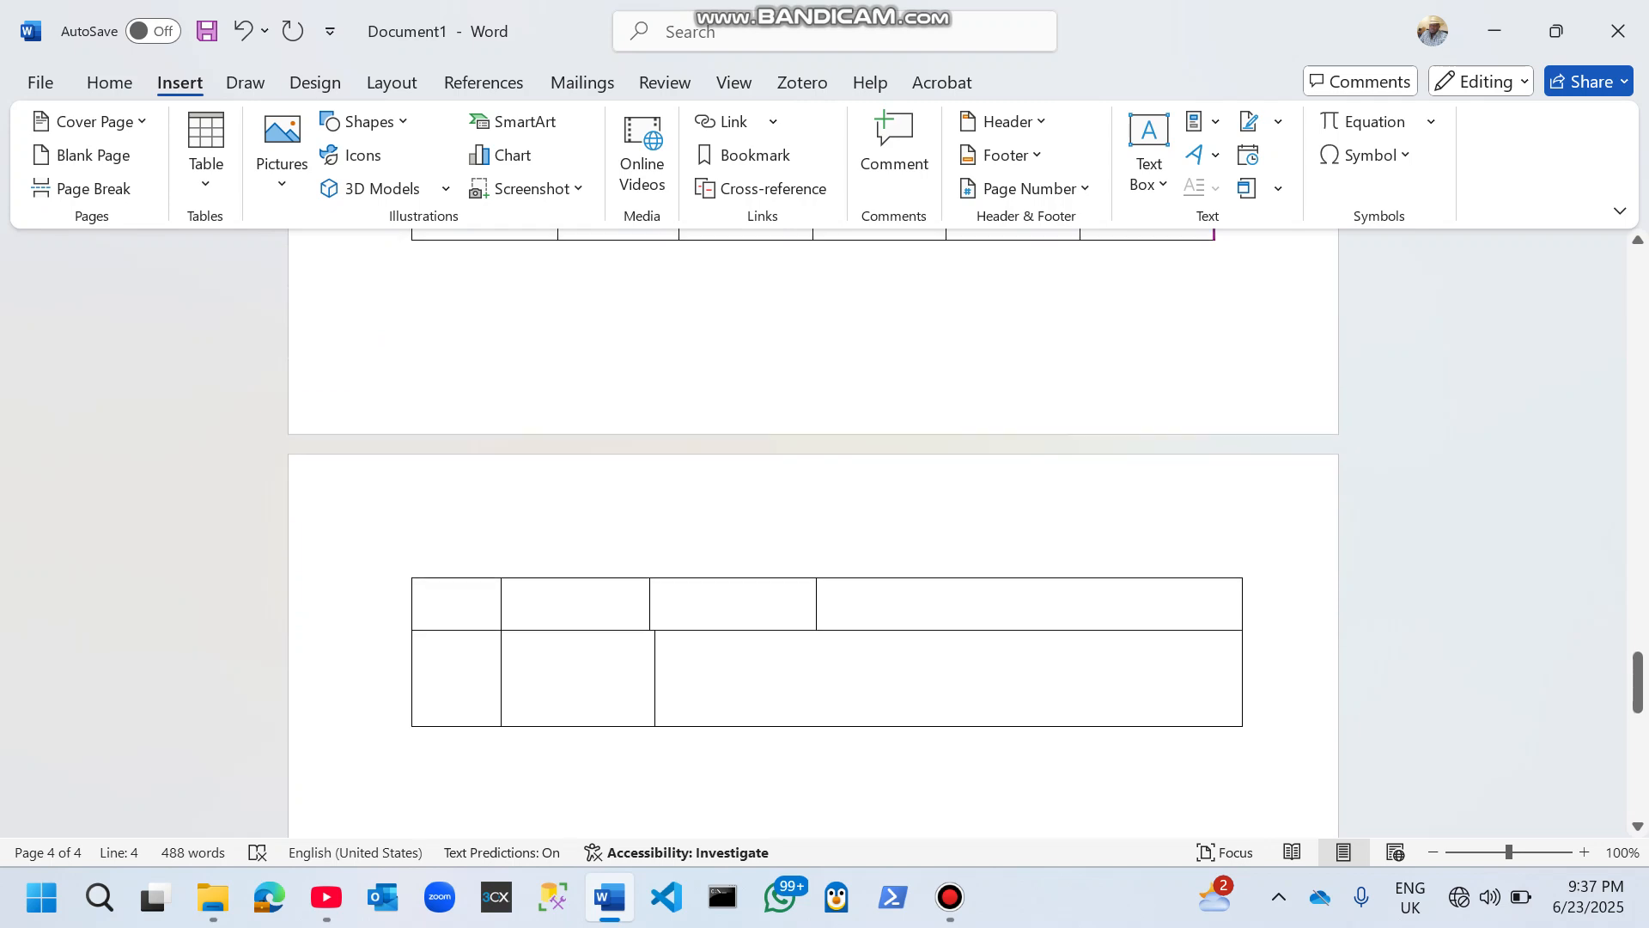
pyautogui.click(291, 163)
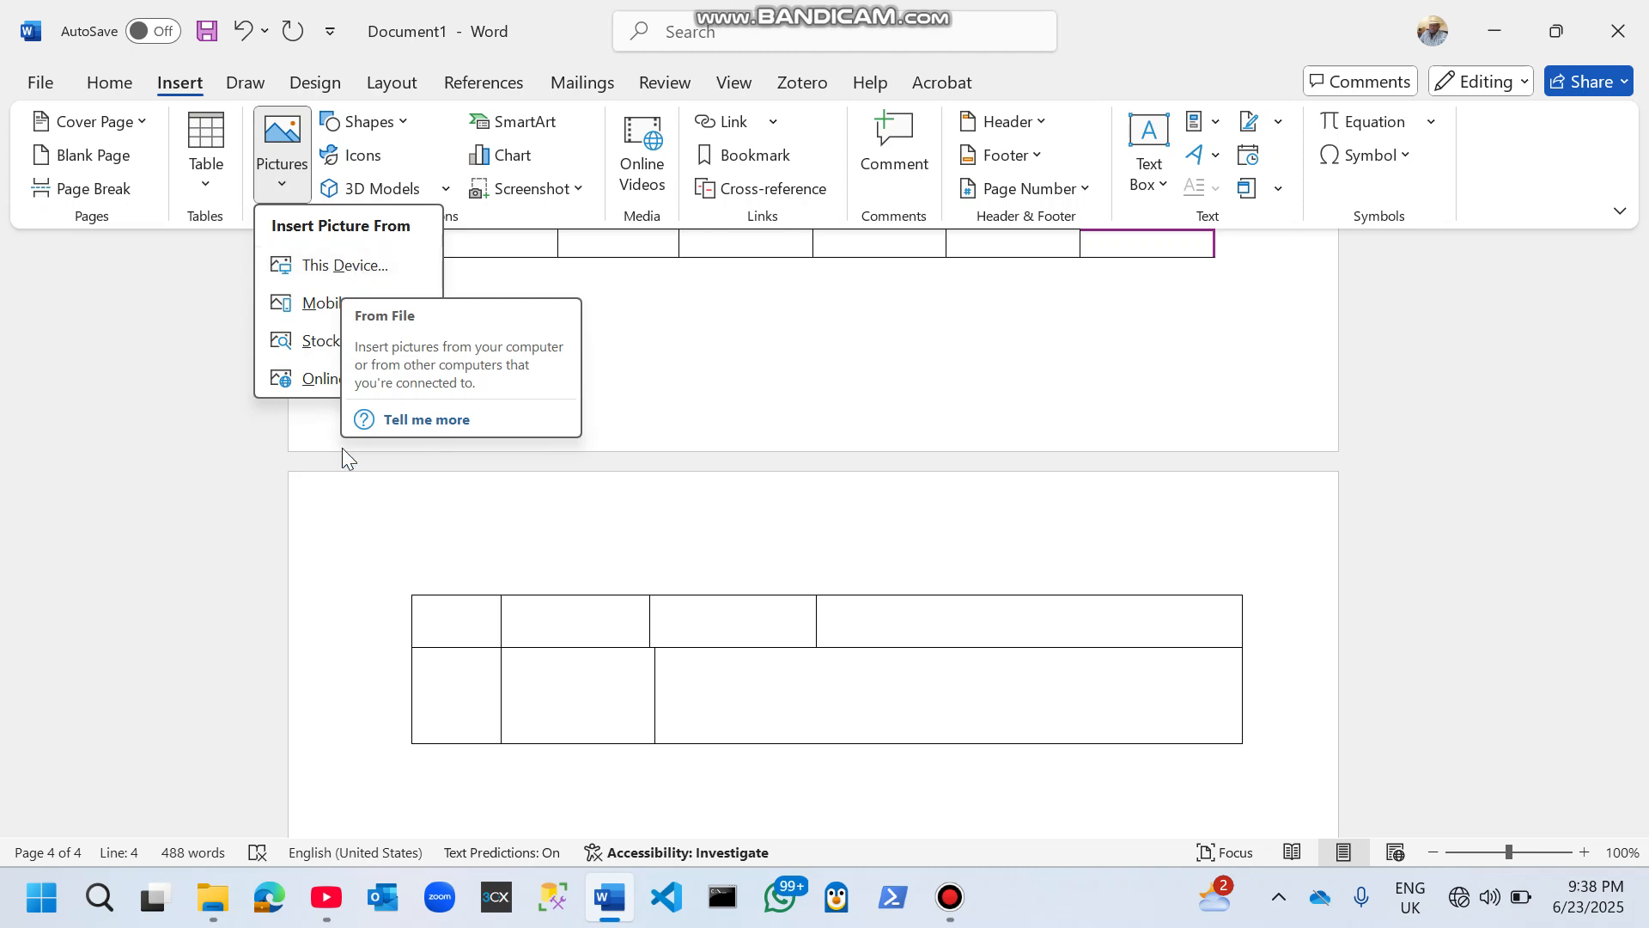
pyautogui.moveTo(225, 913)
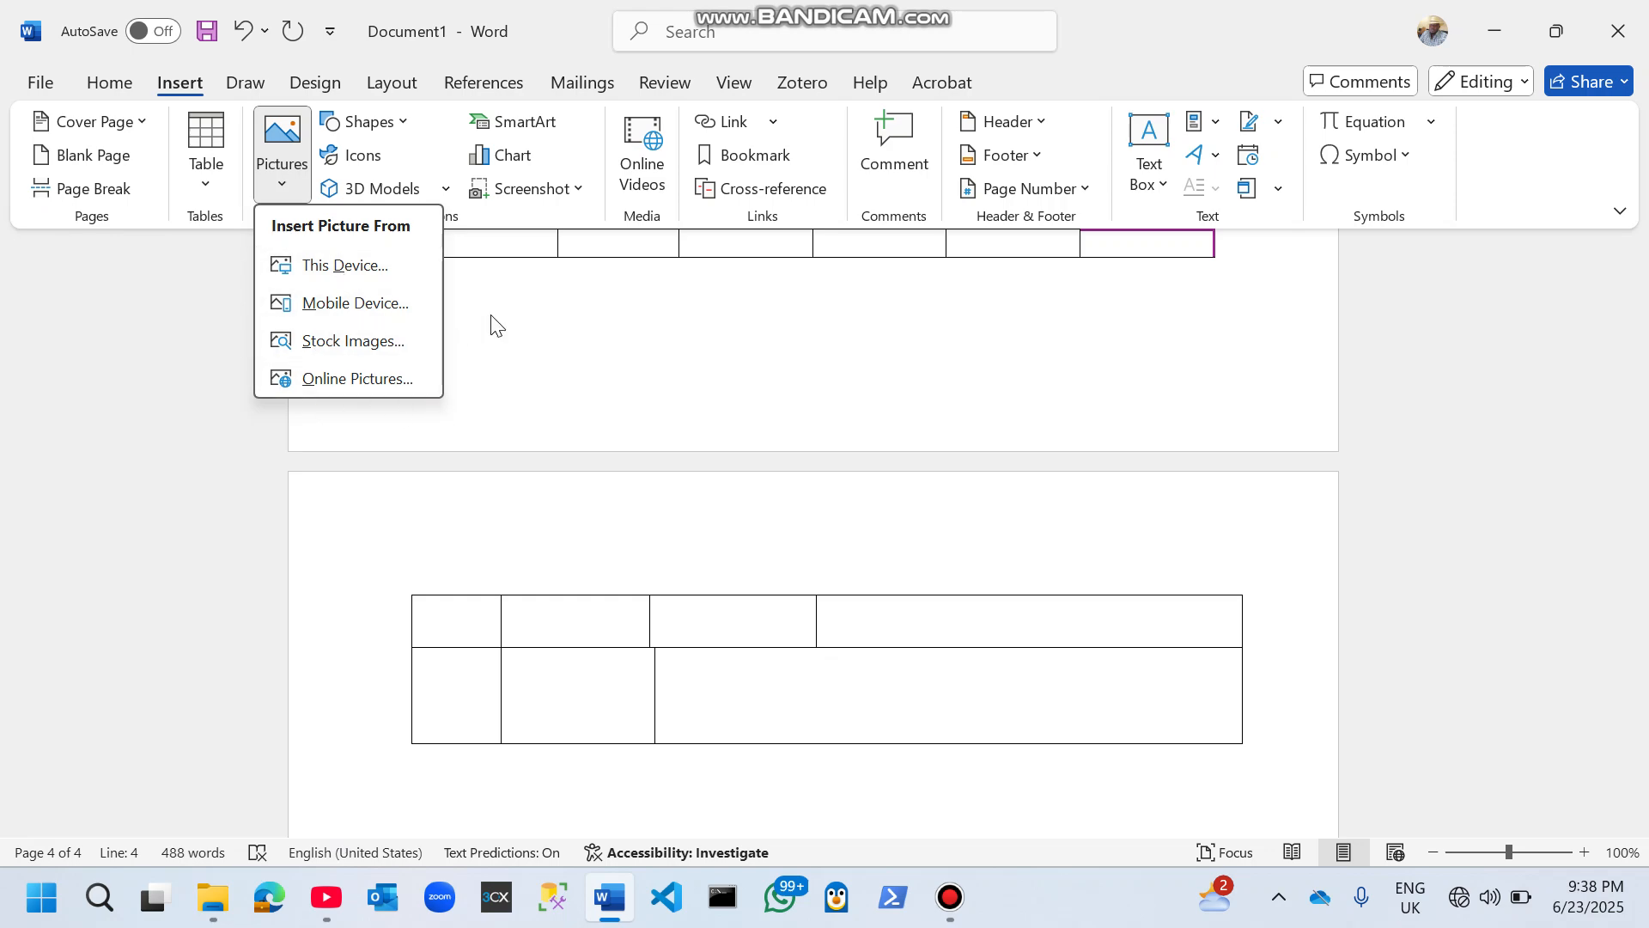
pyautogui.click(344, 265)
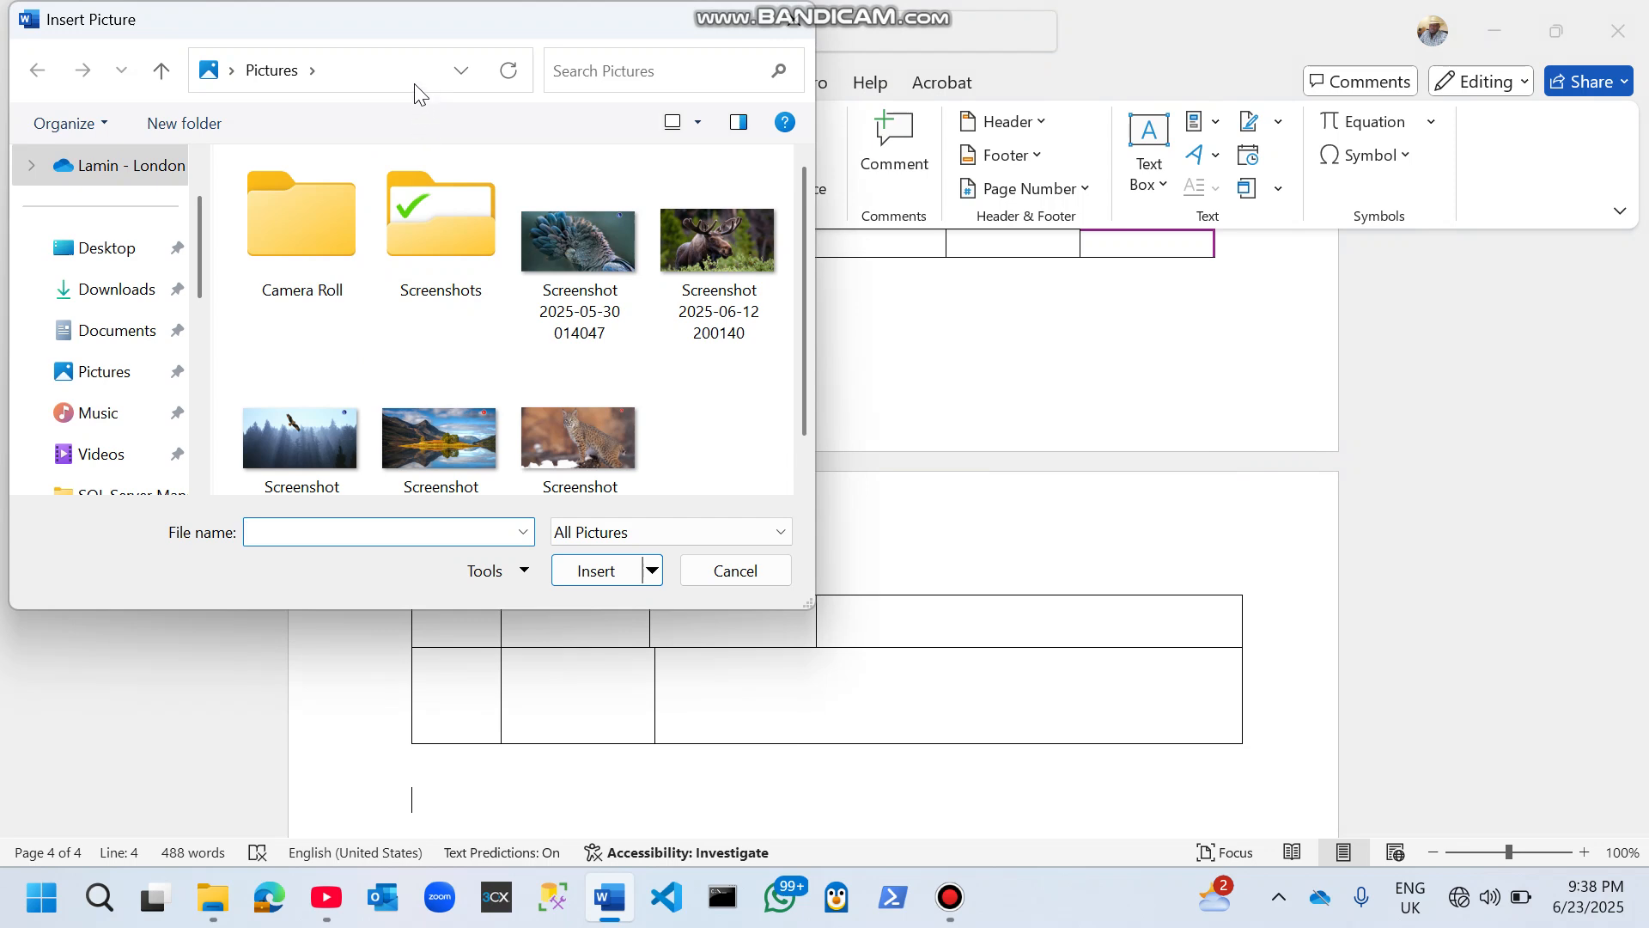
pyautogui.moveTo(378, 22); pyautogui.dragTo(494, 42)
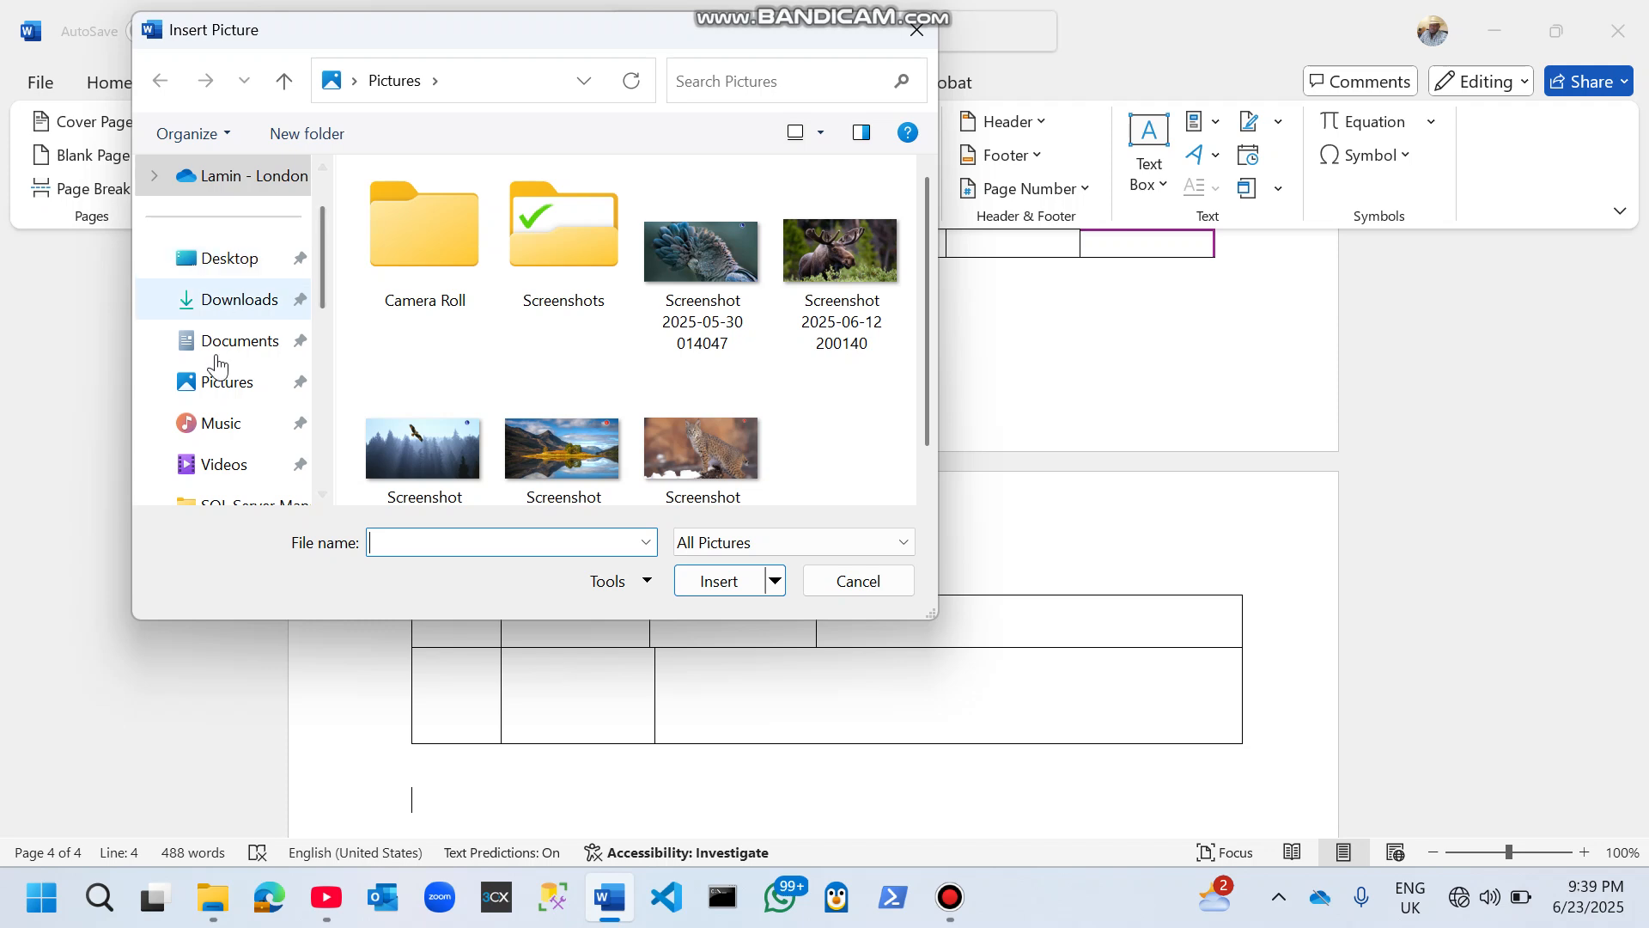
pyautogui.scroll(-5, 189, 361)
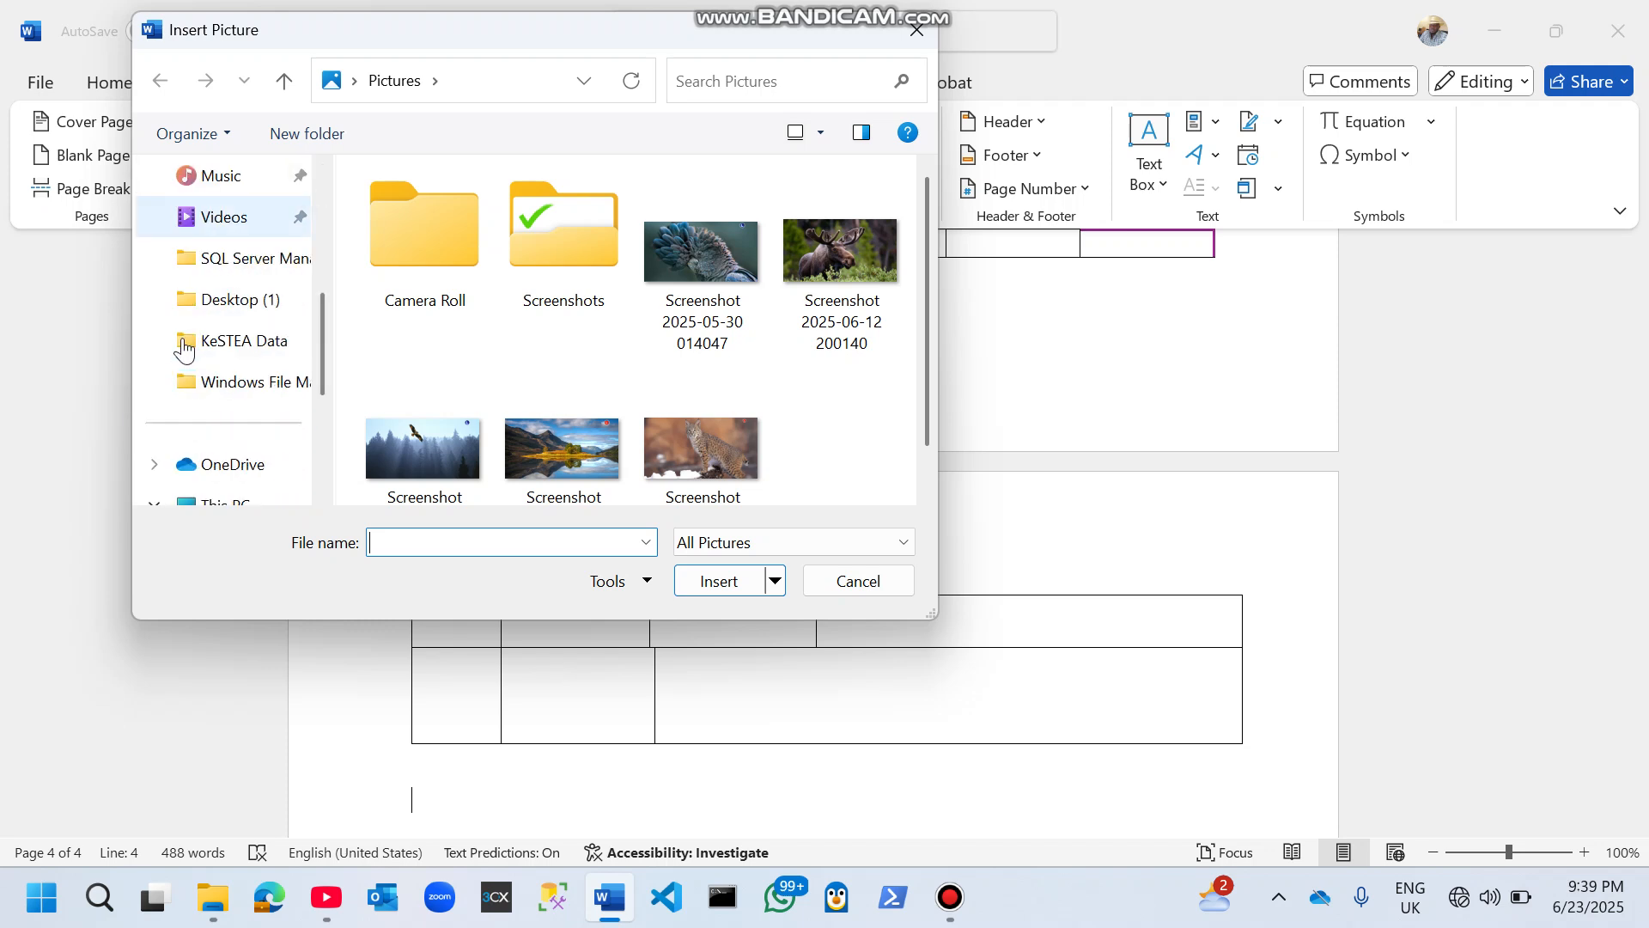
pyautogui.scroll(7, 193, 344)
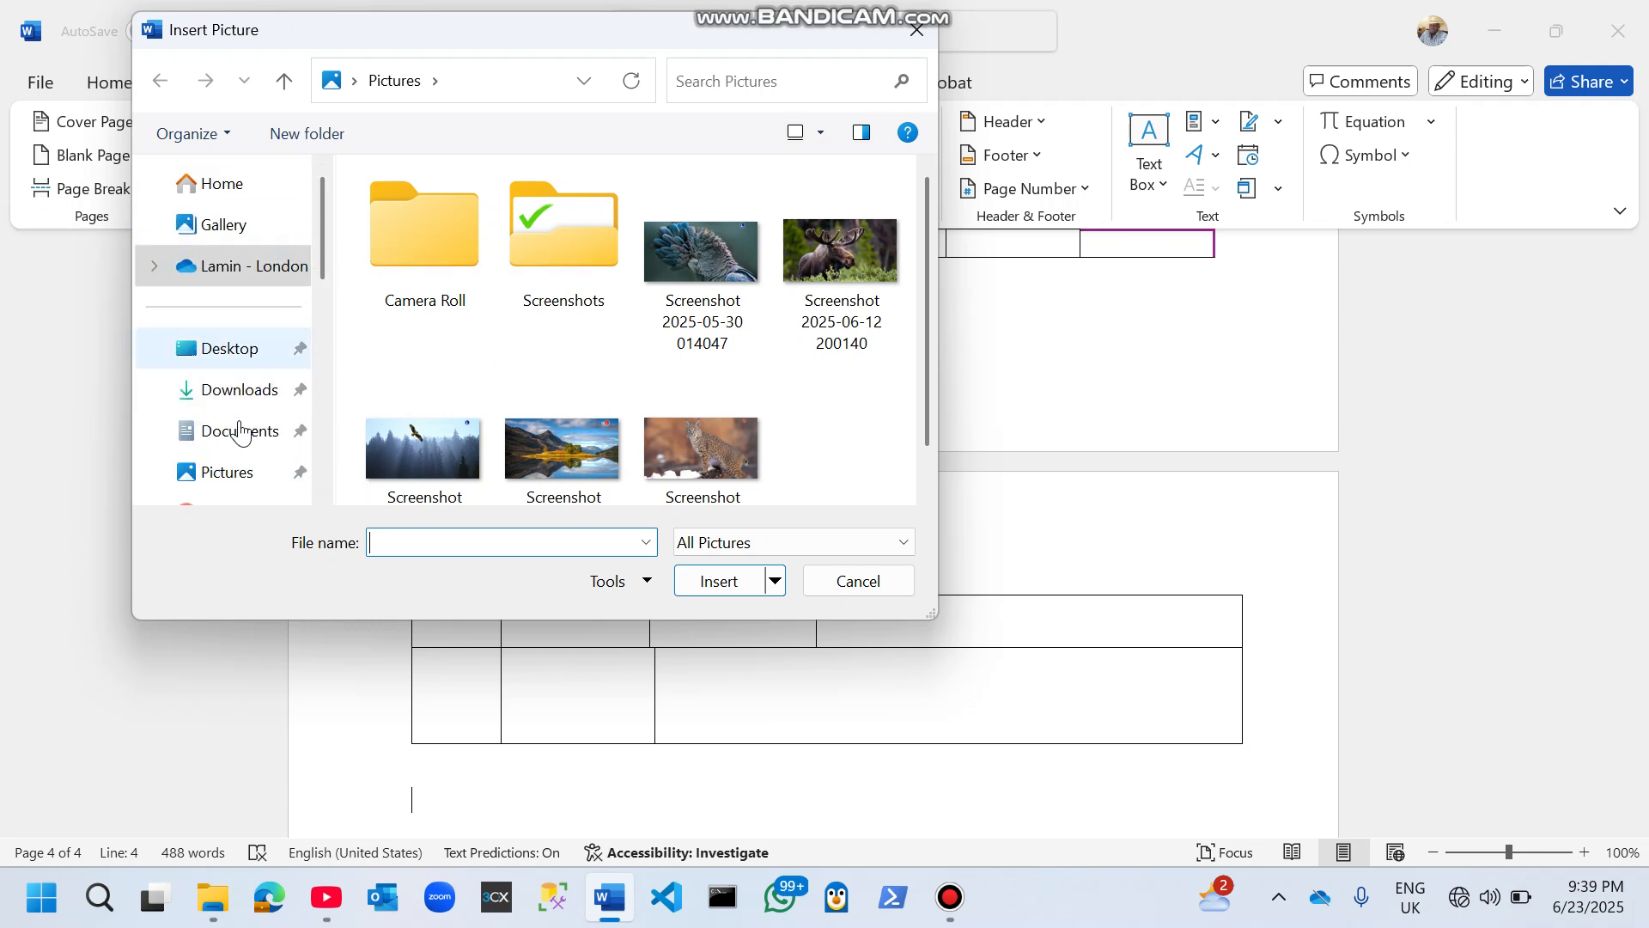
pyautogui.scroll(-2, 228, 335)
pyautogui.scroll(3, 225, 266)
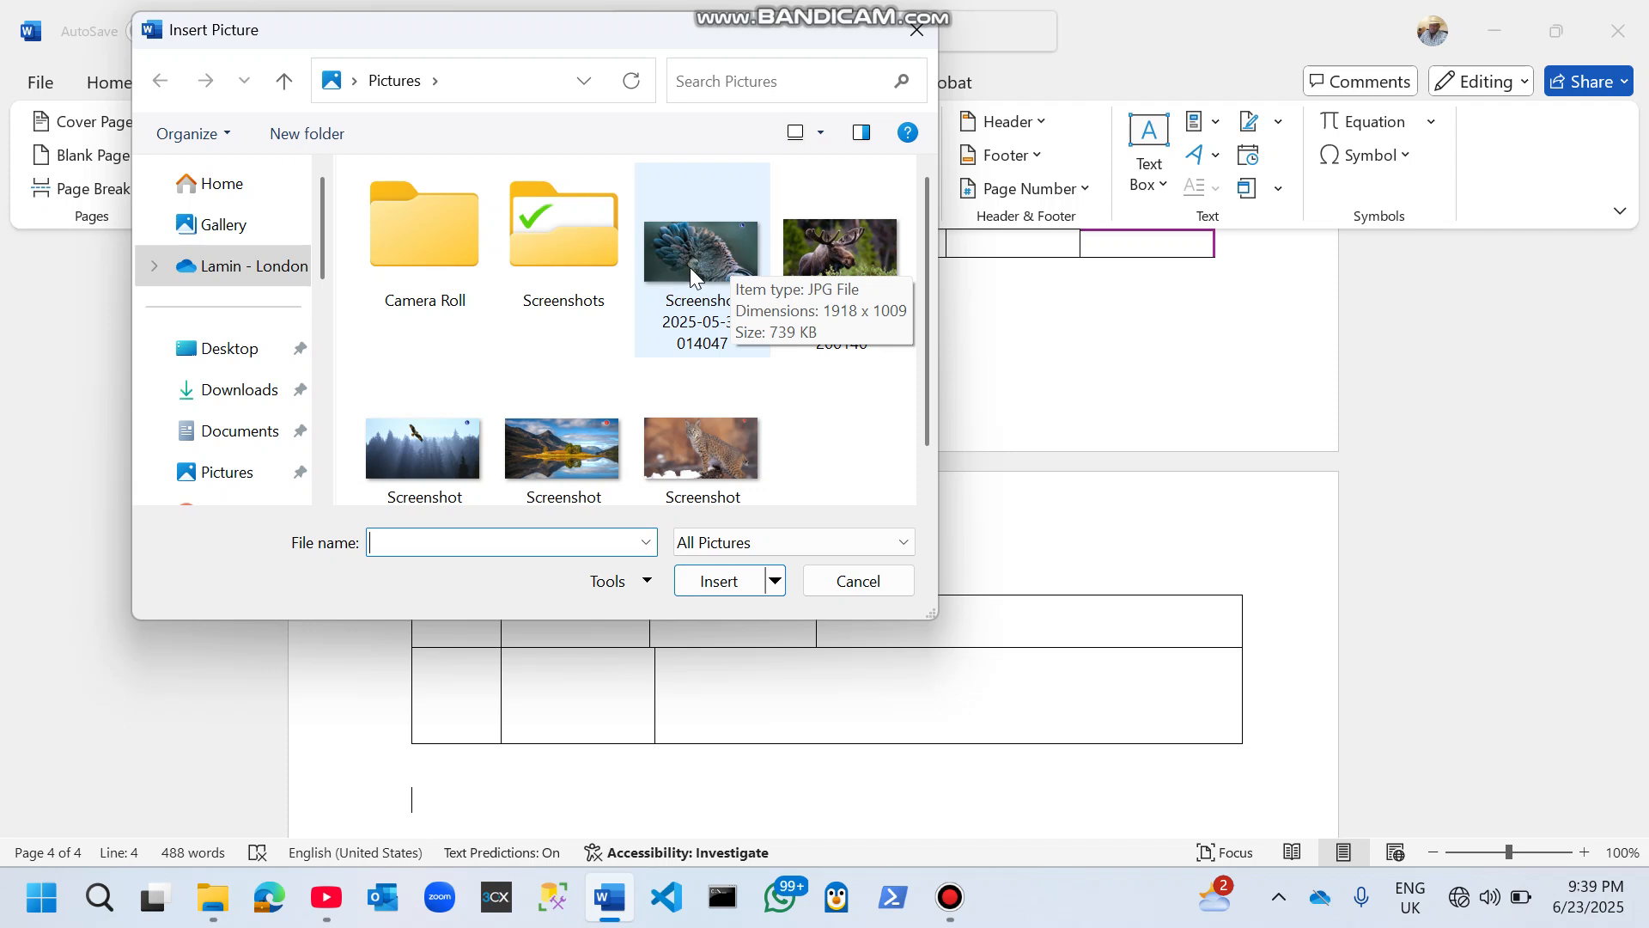
pyautogui.click(558, 447)
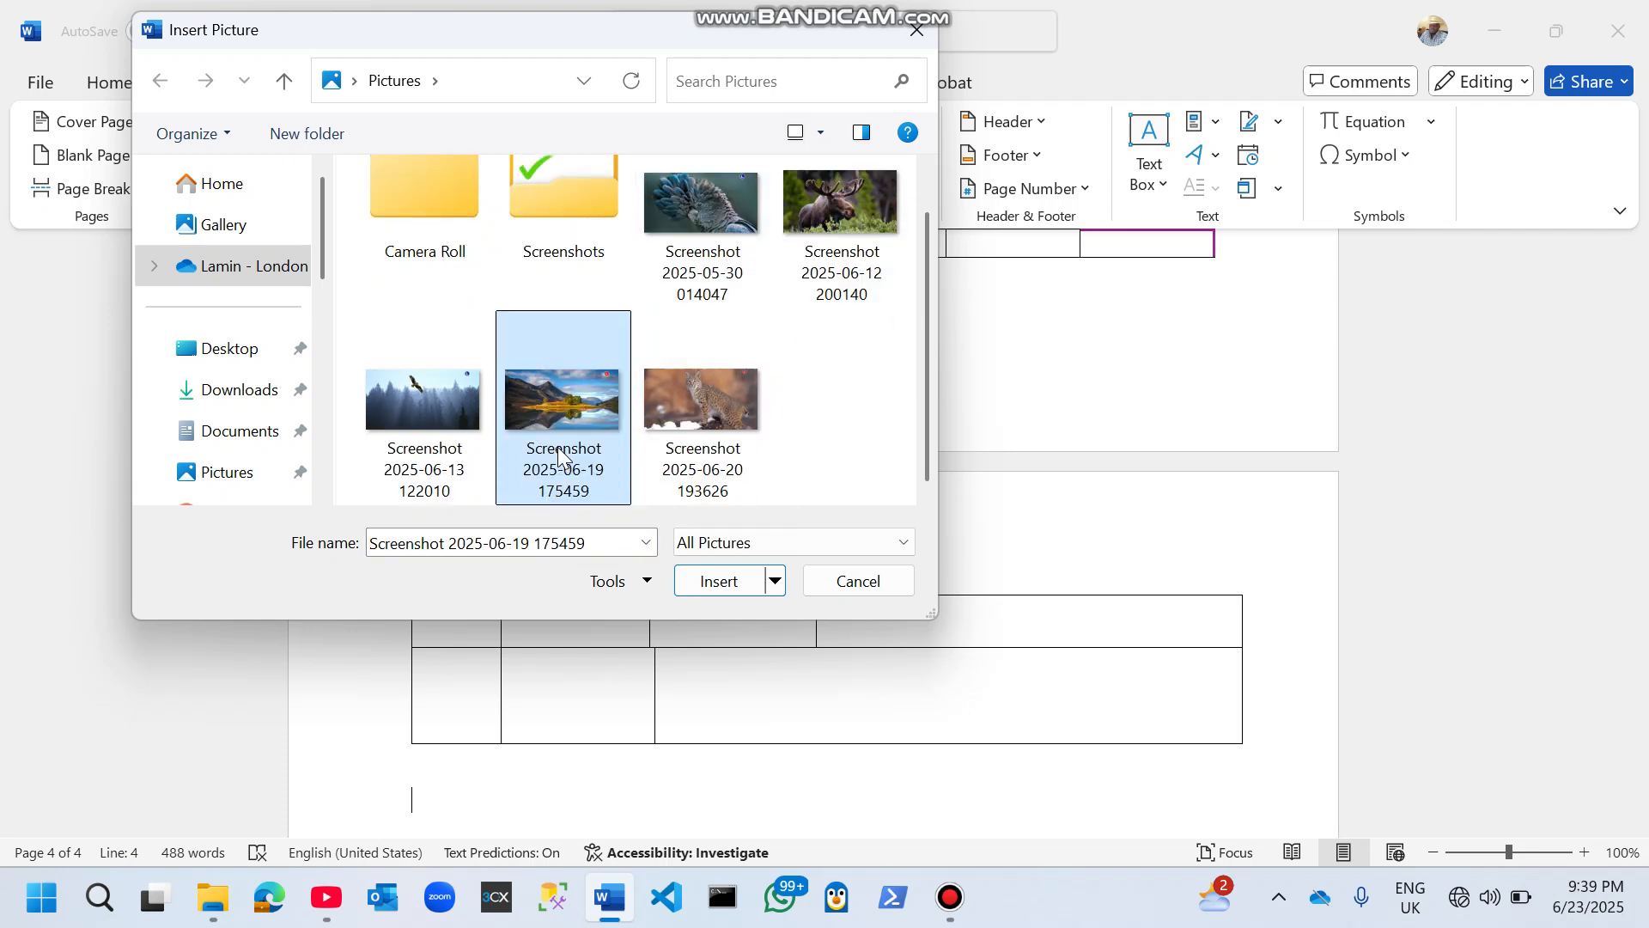
pyautogui.click(697, 584)
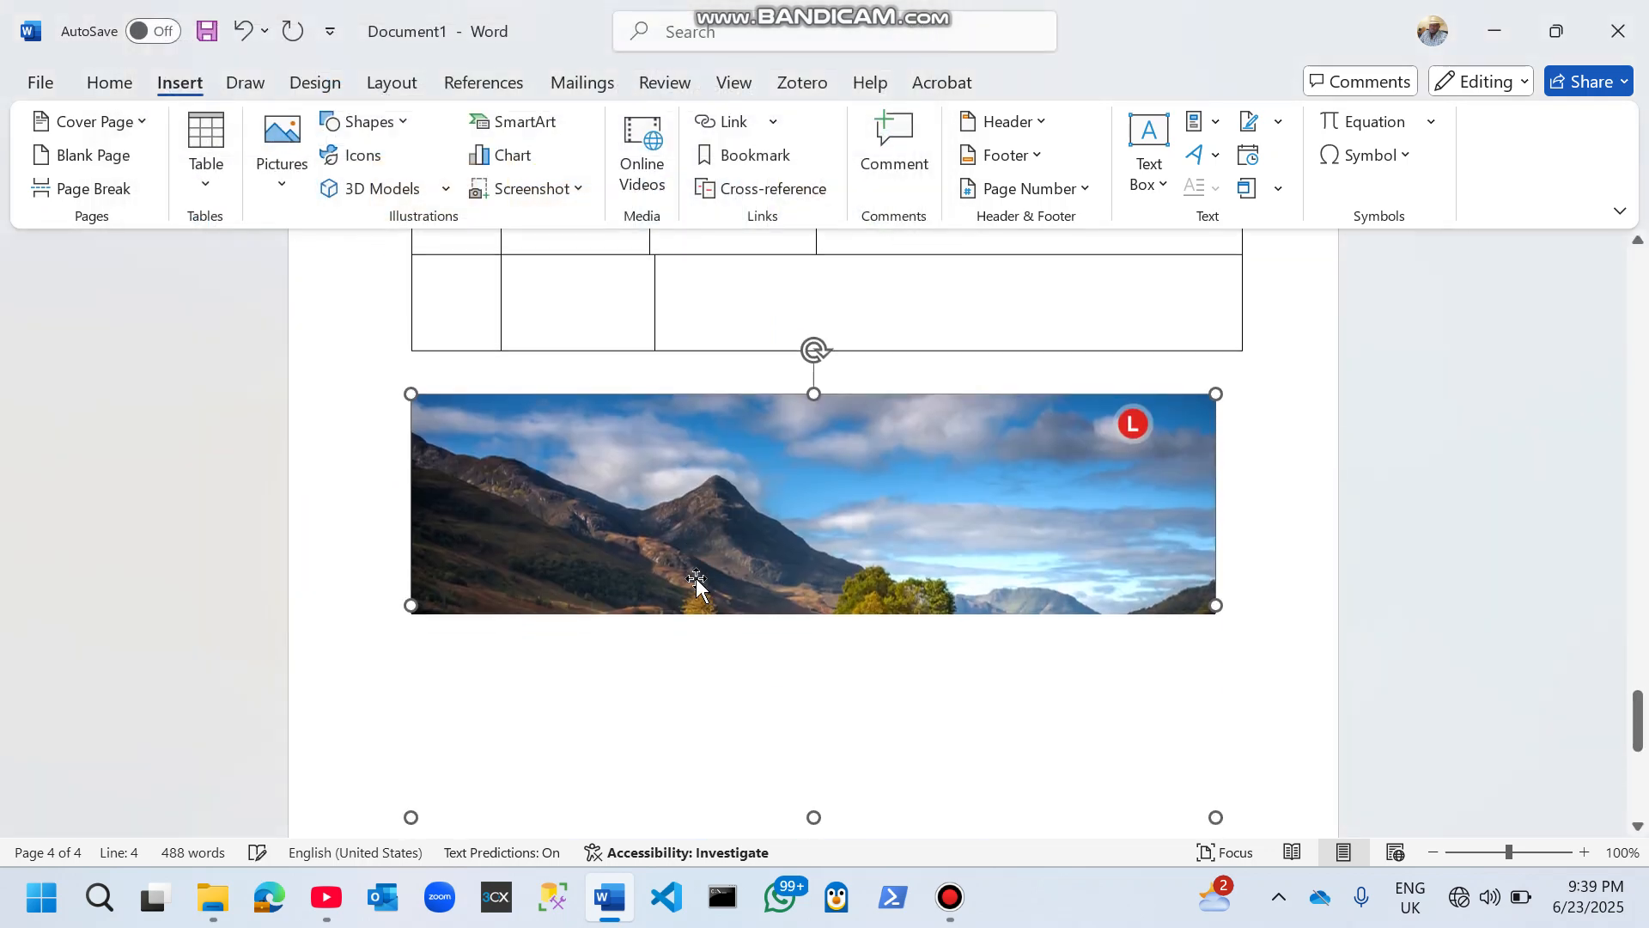